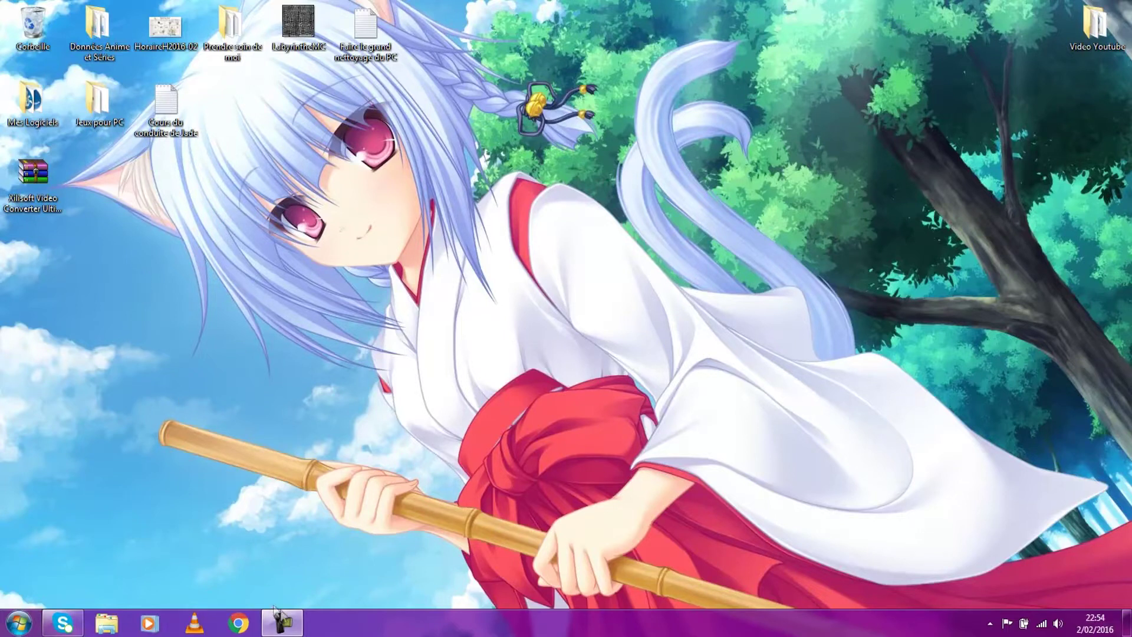
left_click(285, 624)
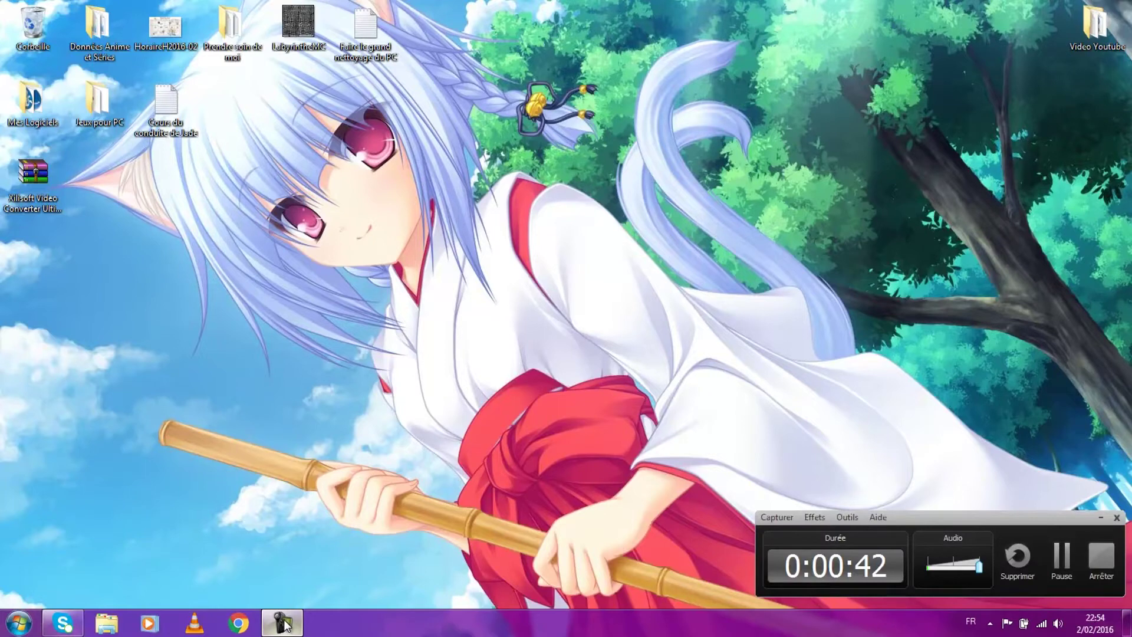
left_click(285, 624)
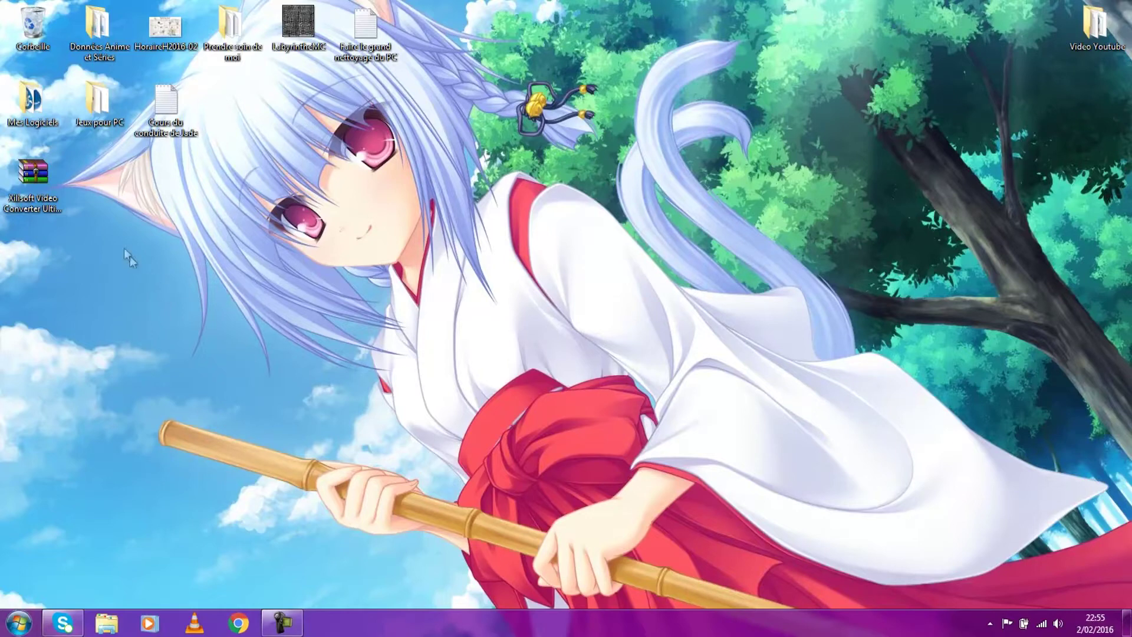
Step: Extract the Xilisoft Video Converter Ultimate archive onto the desktop and open the extracted folder
right_click(39, 175)
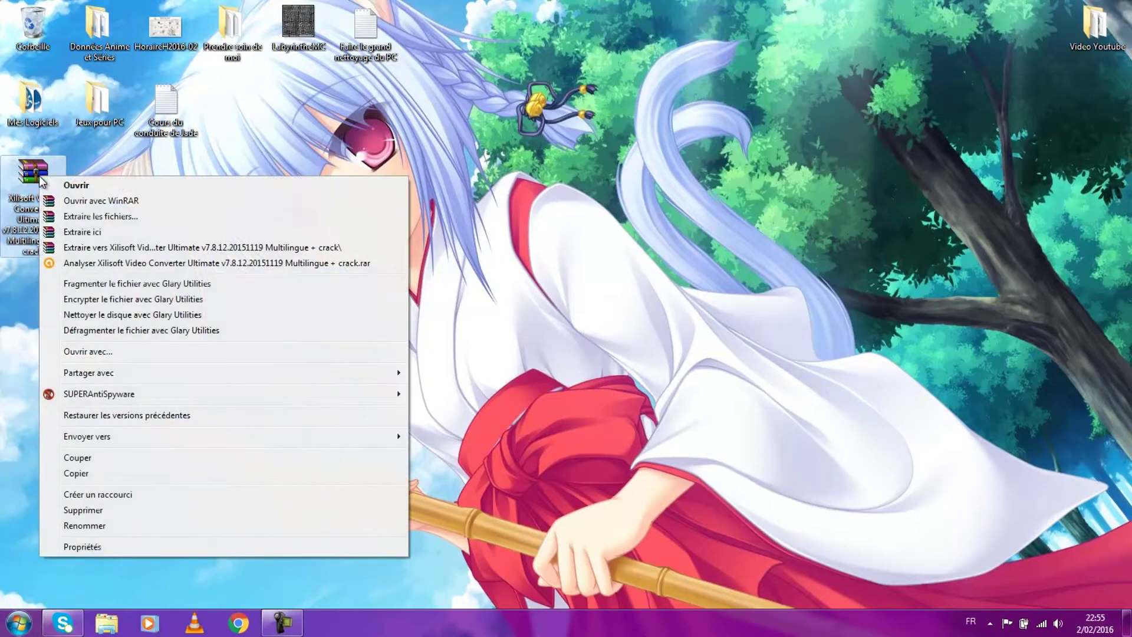
left_click(112, 234)
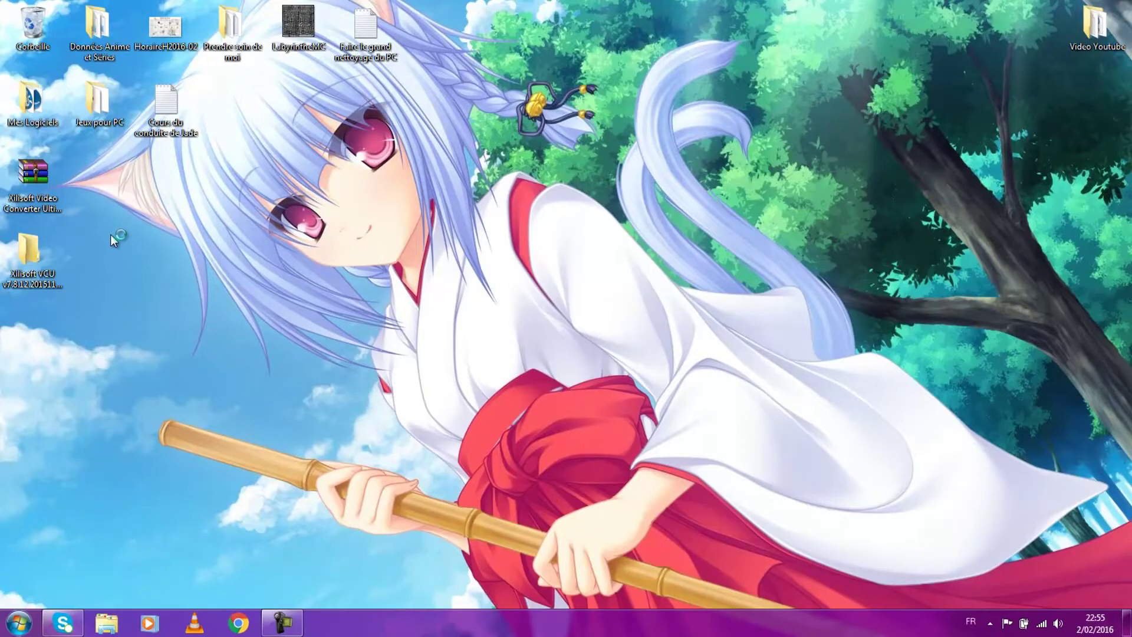
left_click(33, 255)
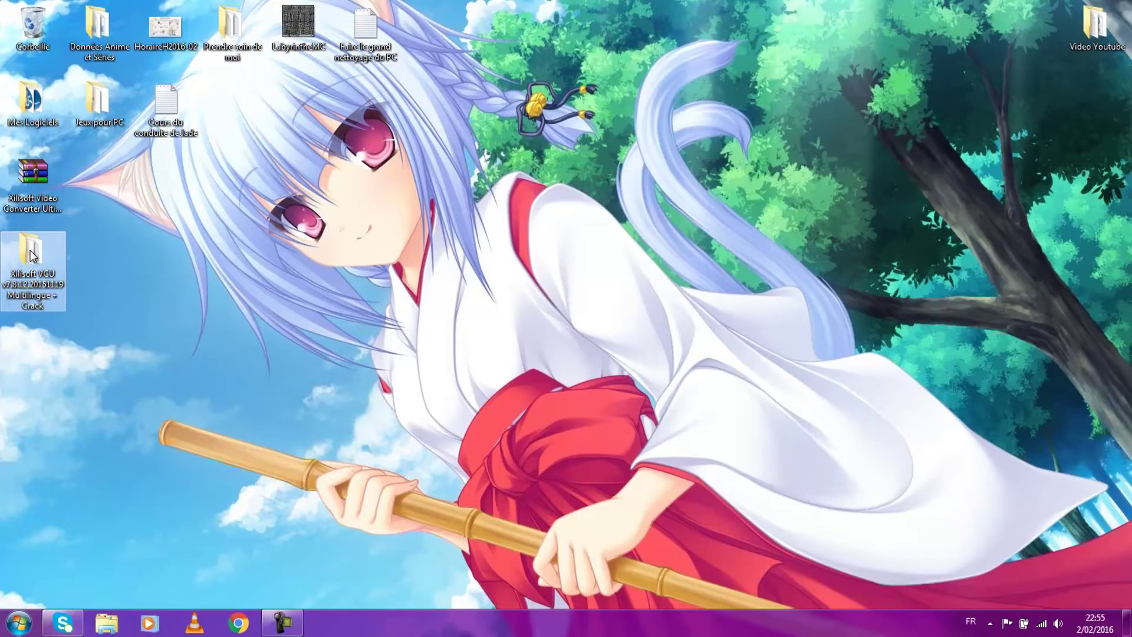
double_click(32, 251)
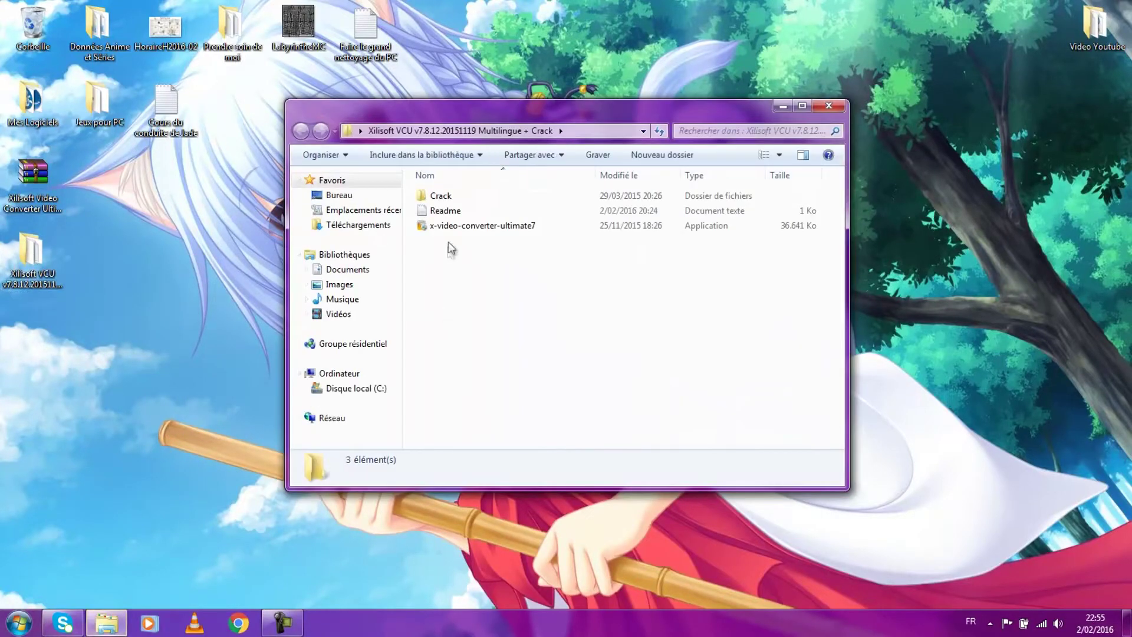
Step: Run the x-video-converter-ultimate7 installer and accept Français as the setup language
left_click(459, 229)
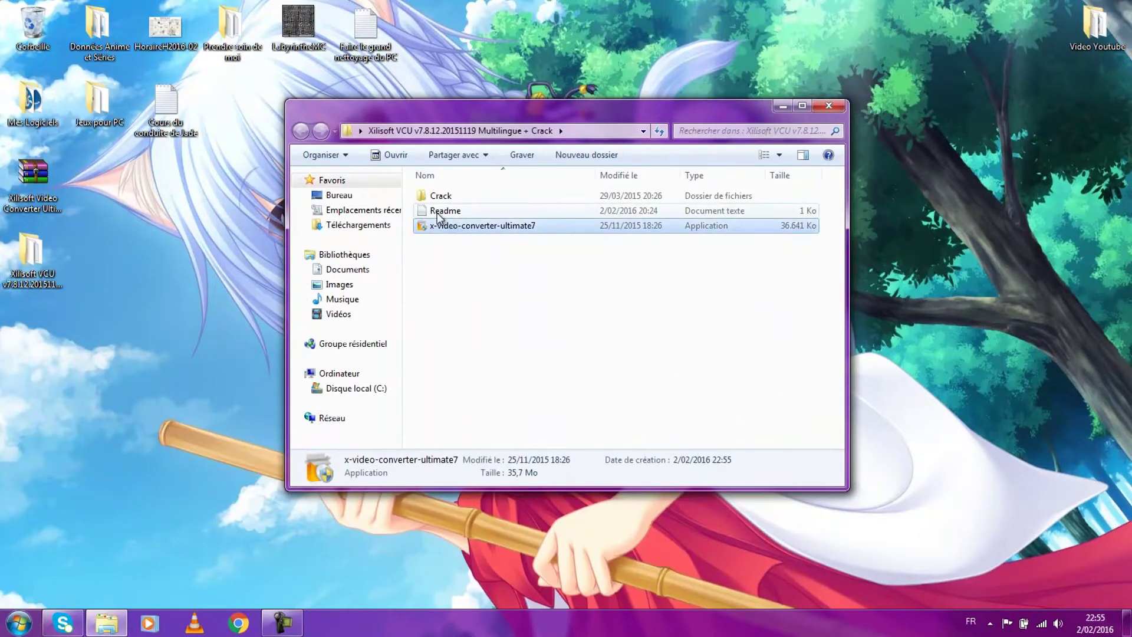
left_click(438, 214)
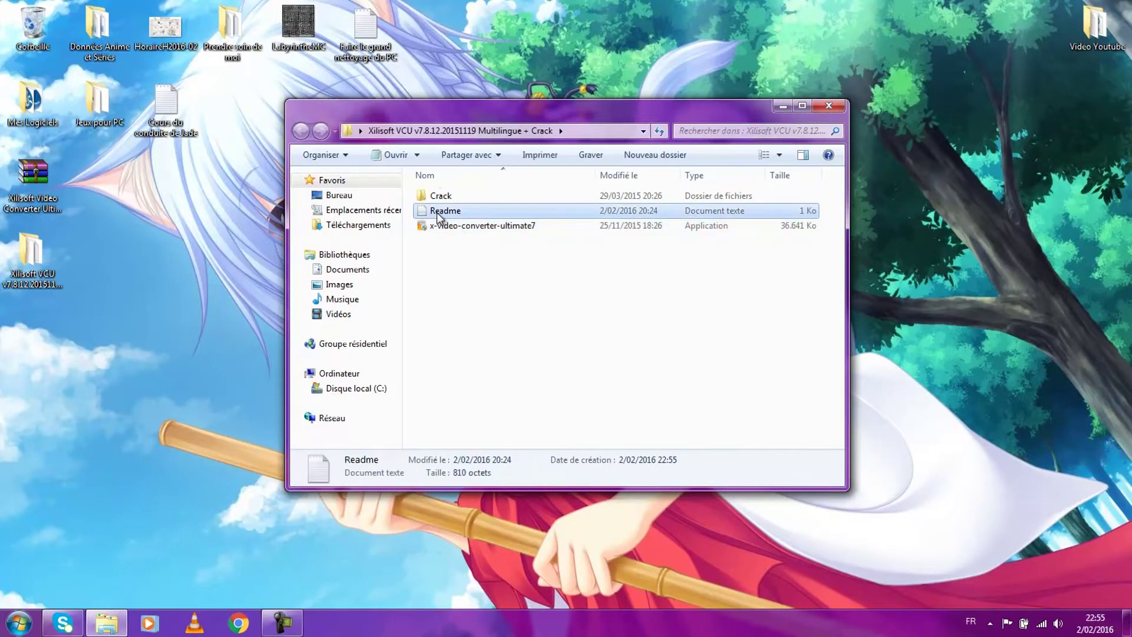
double_click(464, 230)
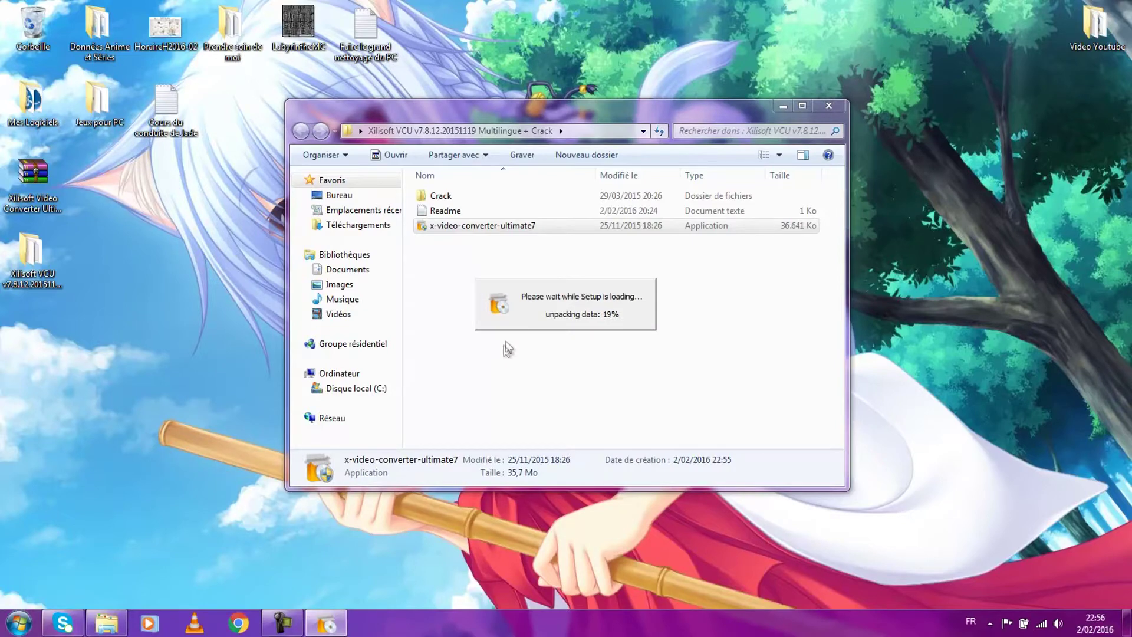
left_click(284, 626)
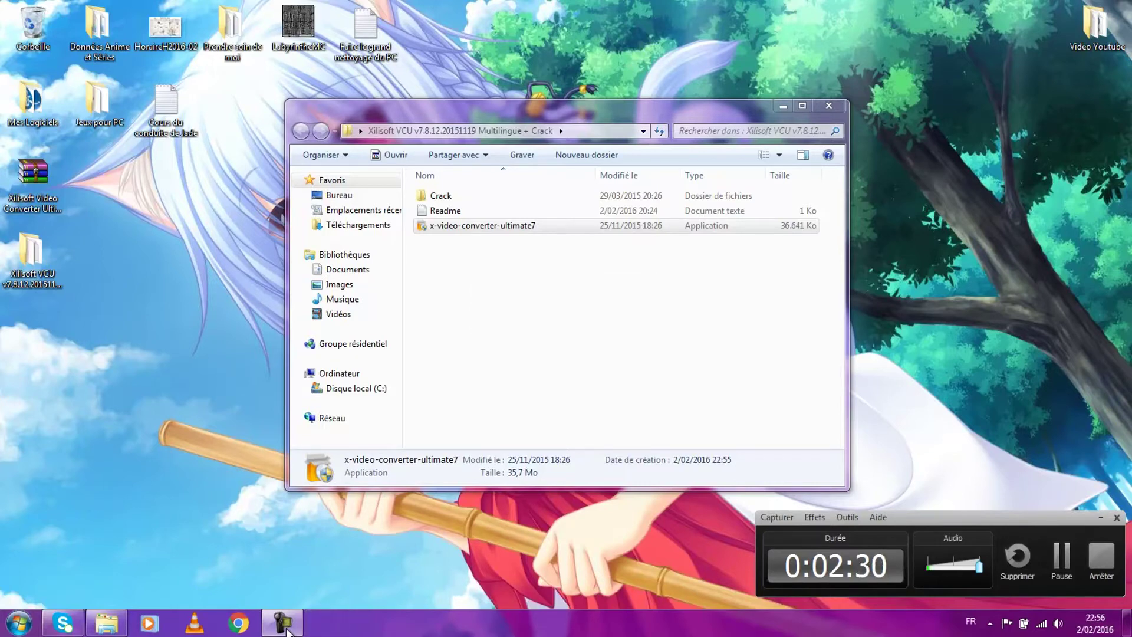
left_click(283, 622)
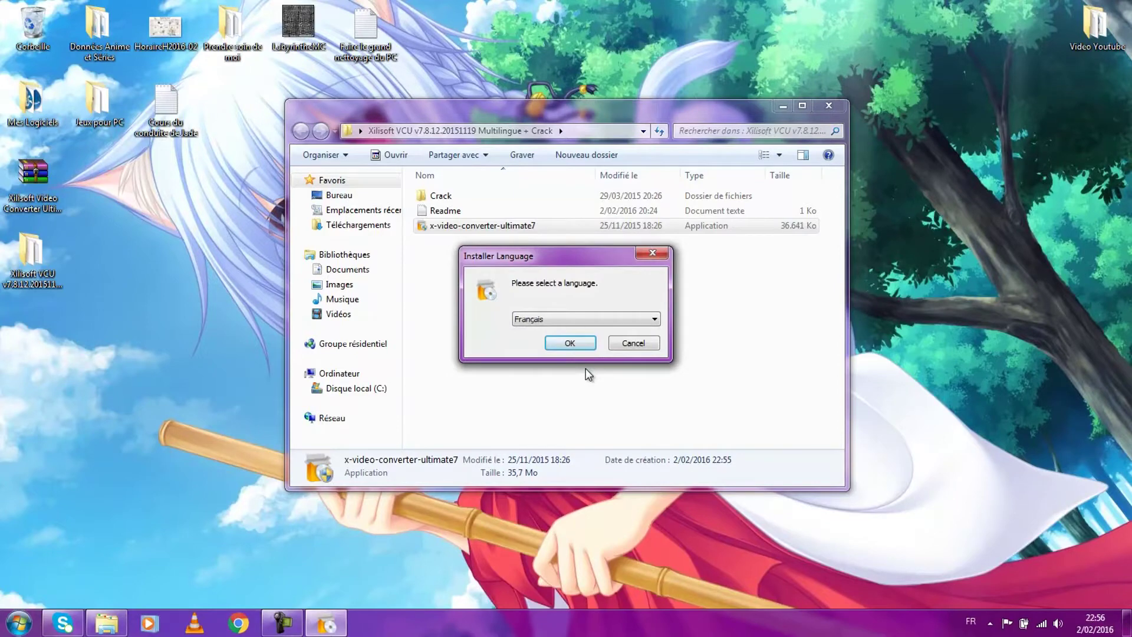
left_click(573, 343)
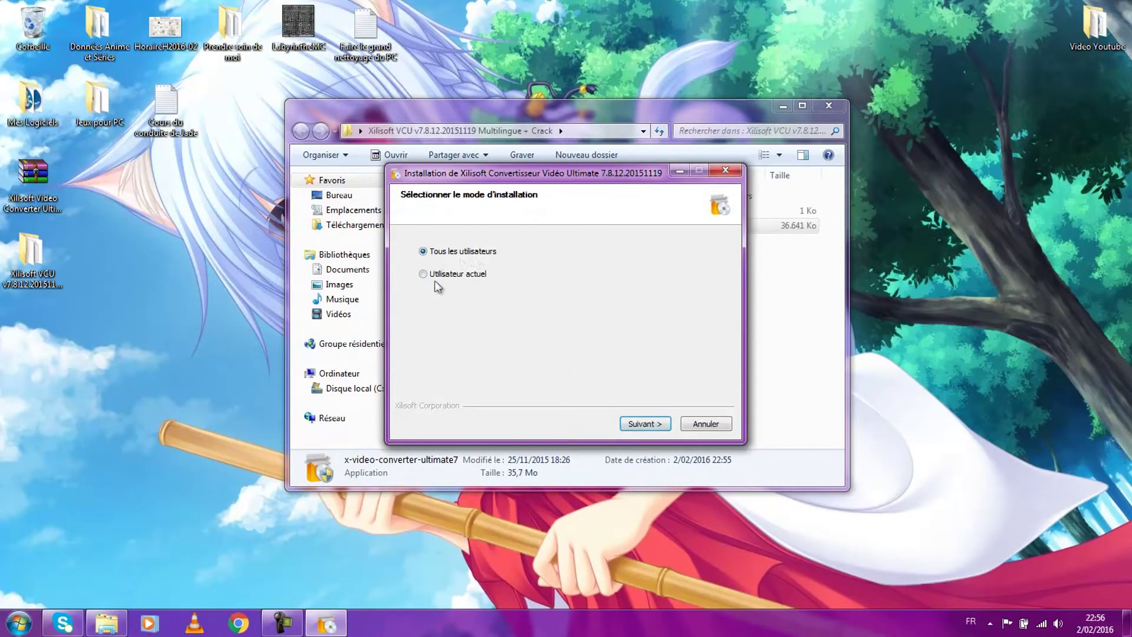
Step: Install the converter for all users with the licence accepted, complete components, default folders, and desktop and quick-launch shortcuts
left_click(635, 426)
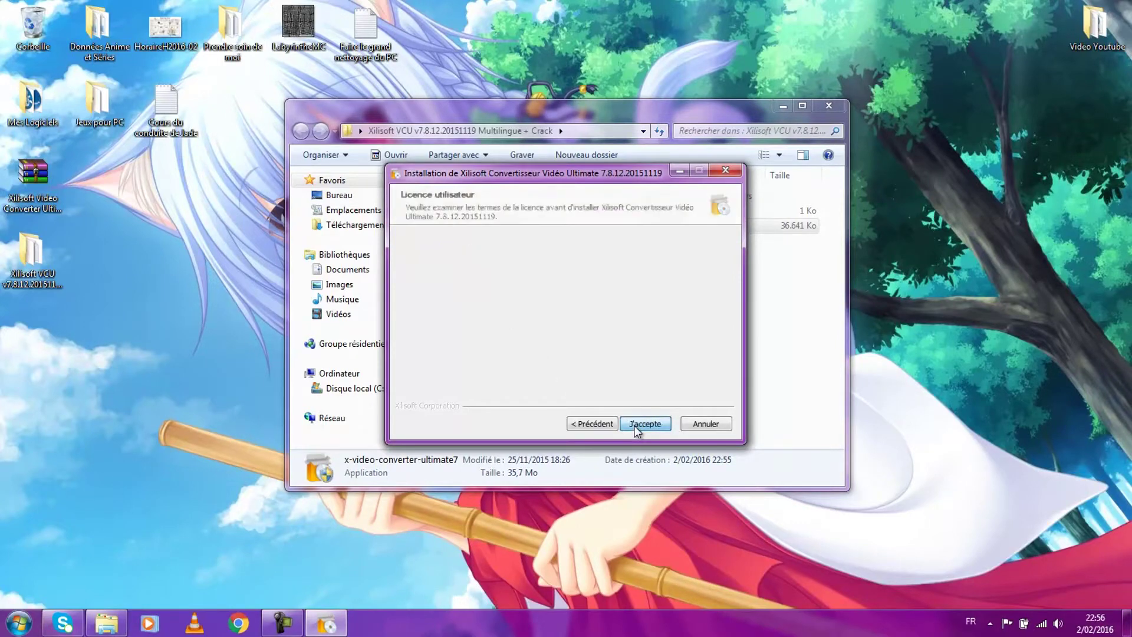
left_click(636, 425)
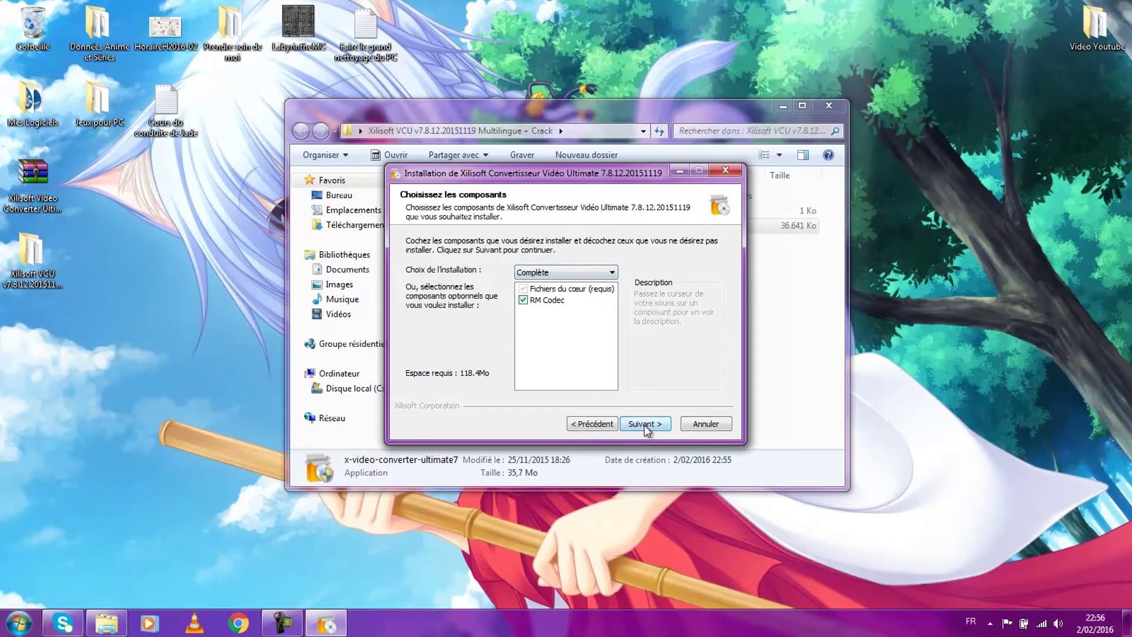
left_click(645, 425)
left_click(645, 426)
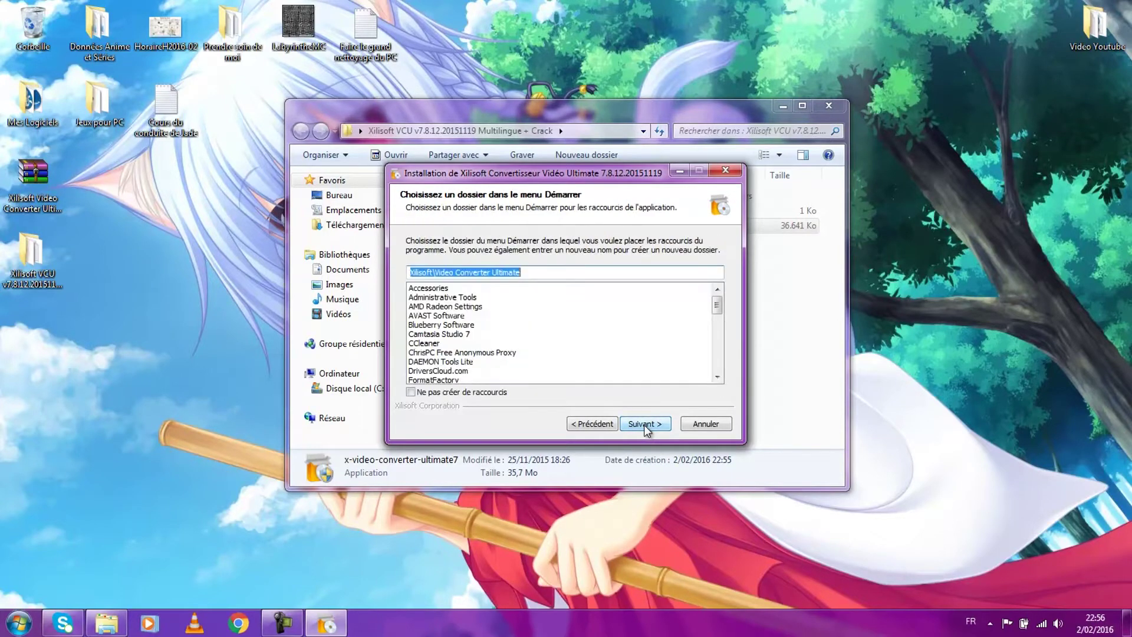
left_click(646, 424)
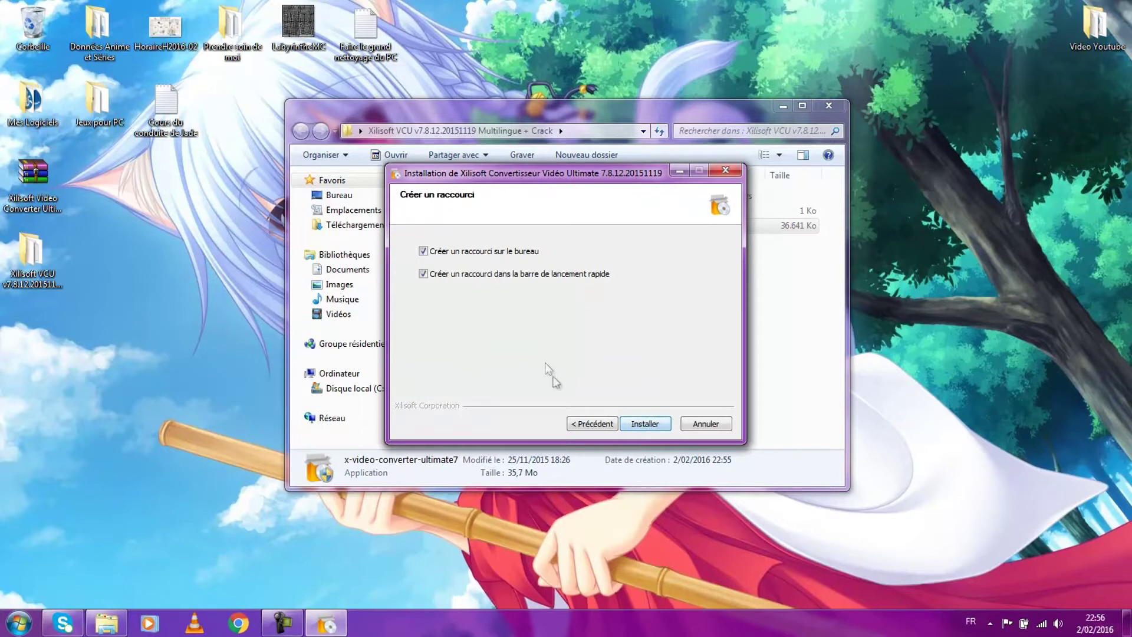
left_click(645, 424)
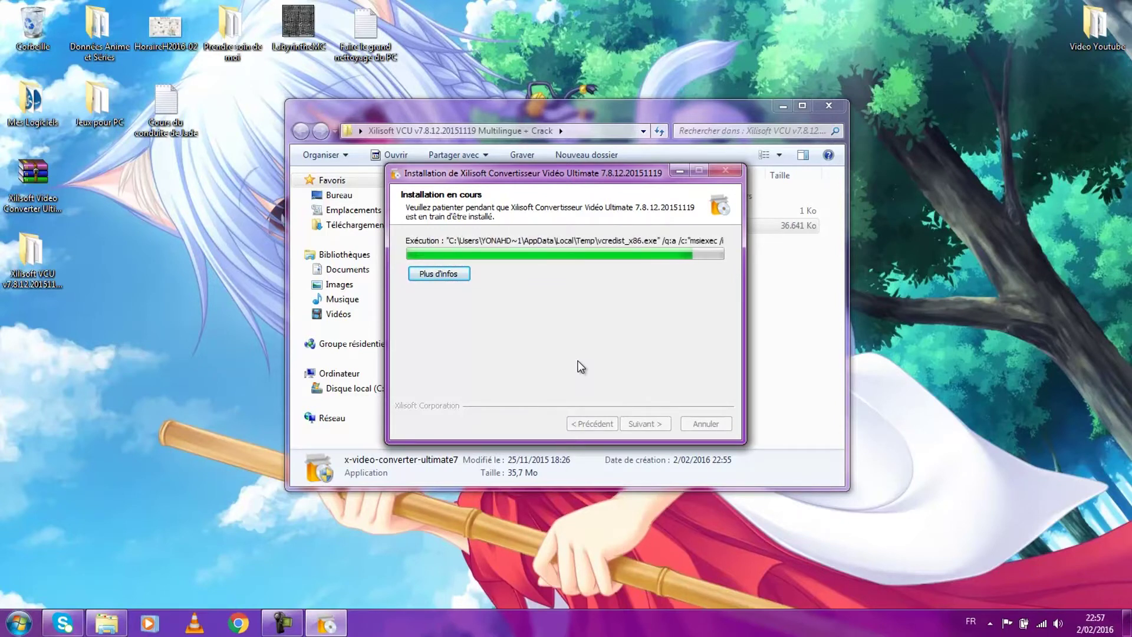
Step: Finish the setup without launching the converter and close the extra window that opens
left_click(285, 624)
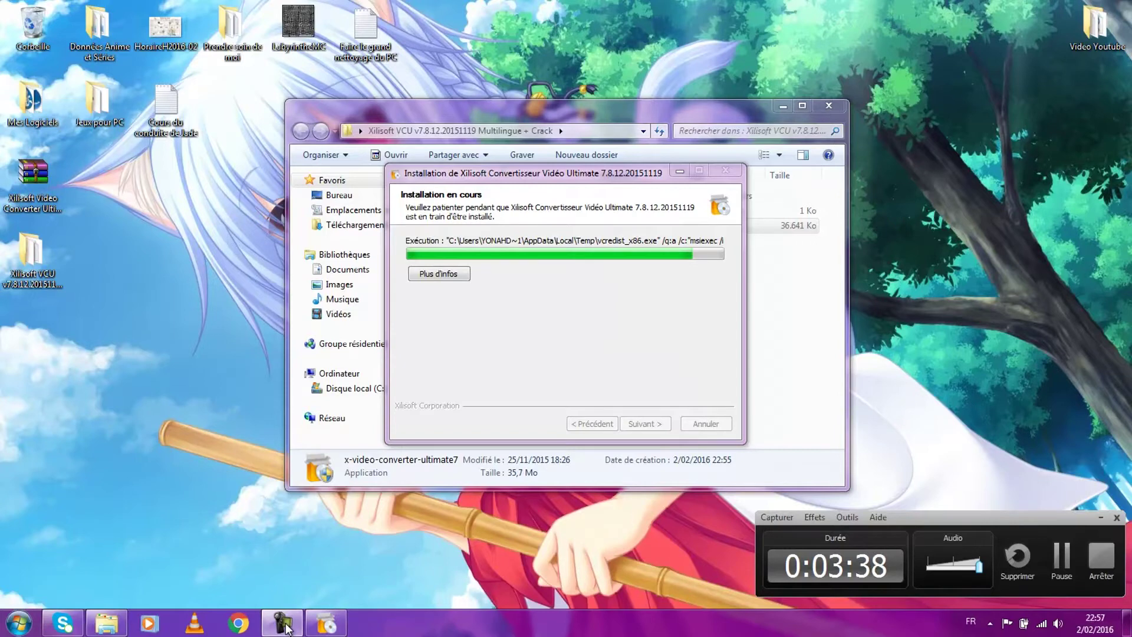
left_click(285, 625)
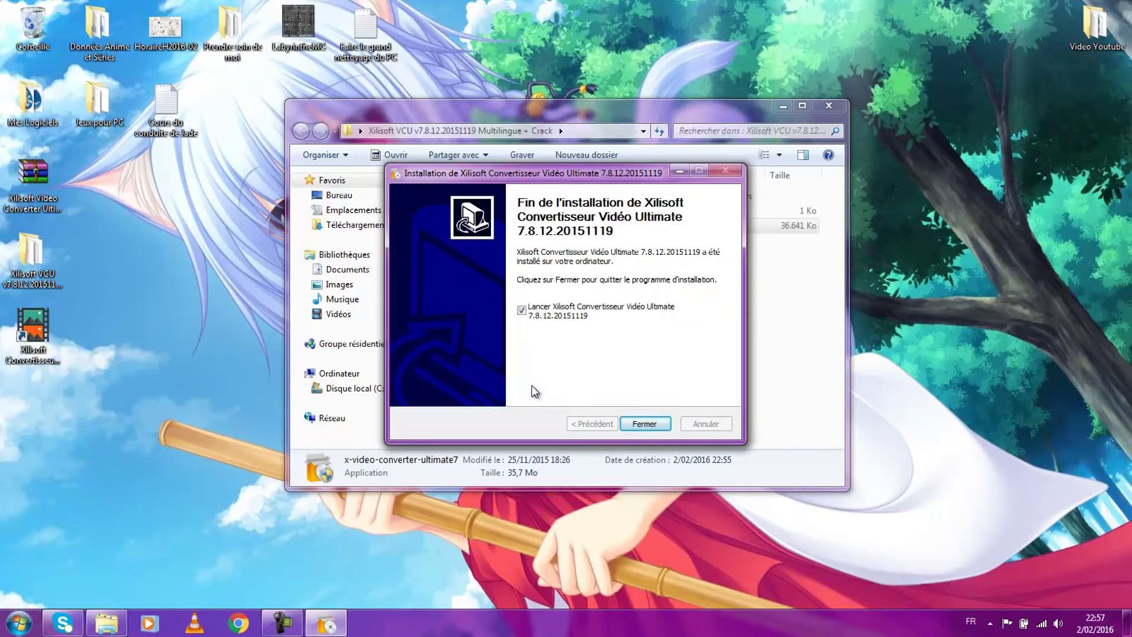
left_click(522, 310)
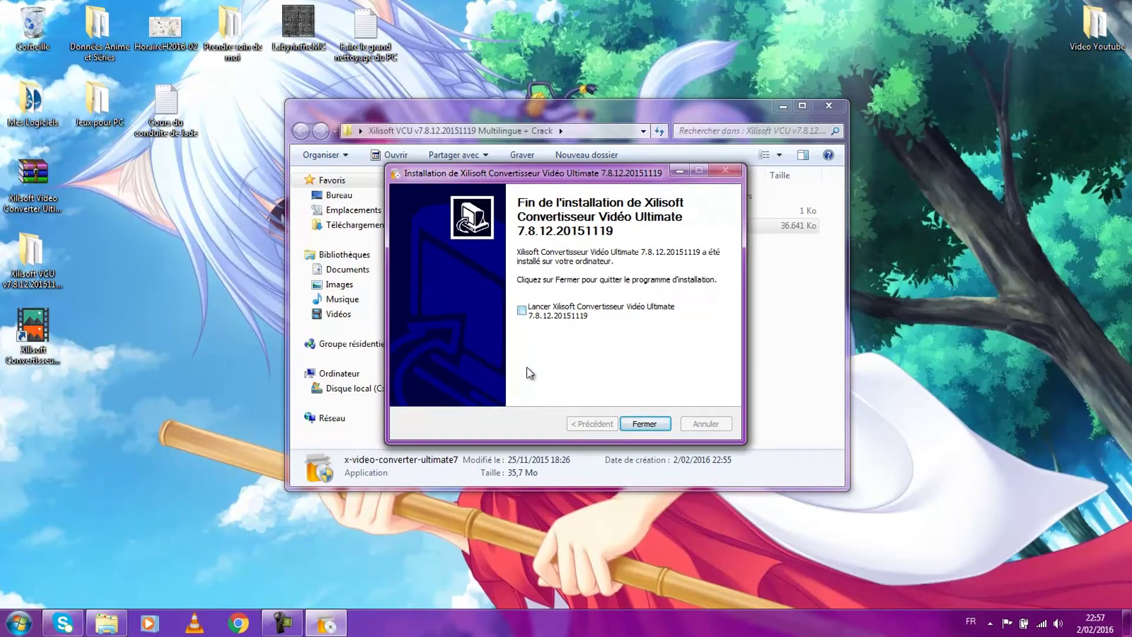
left_click(635, 424)
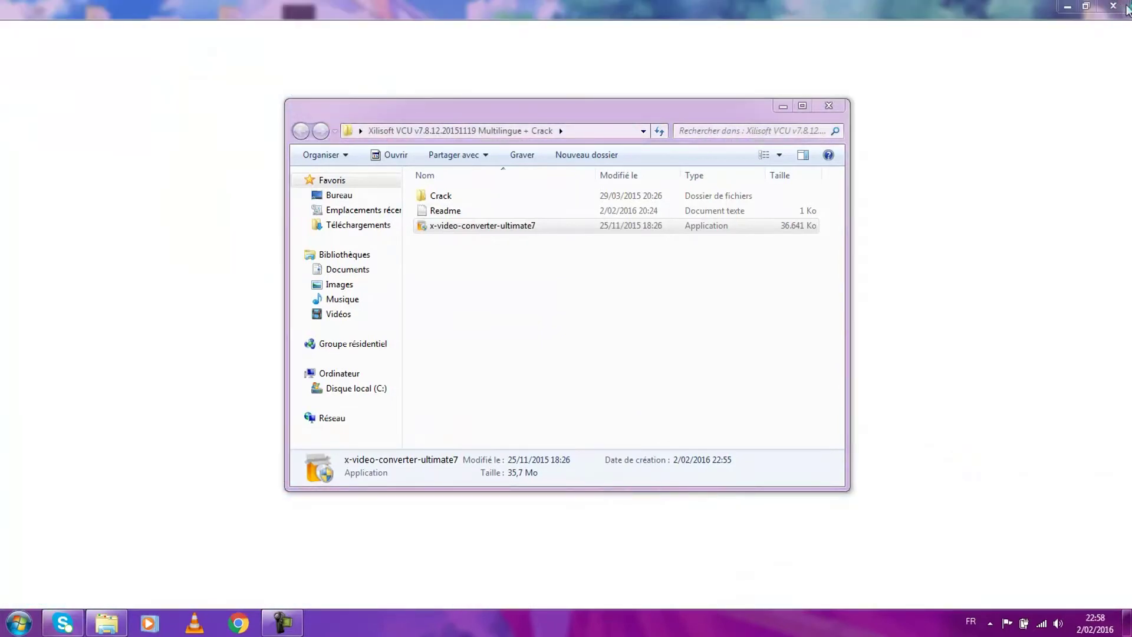
left_click(1125, 7)
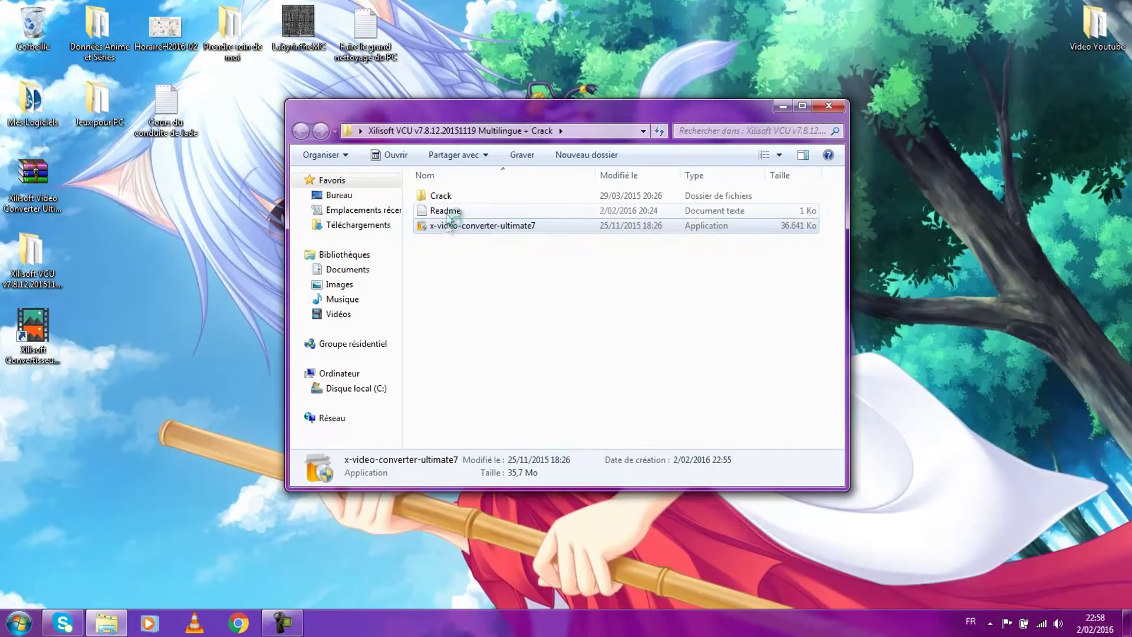
Step: Open the Crack folder and copy imfc0.dll
double_click(438, 199)
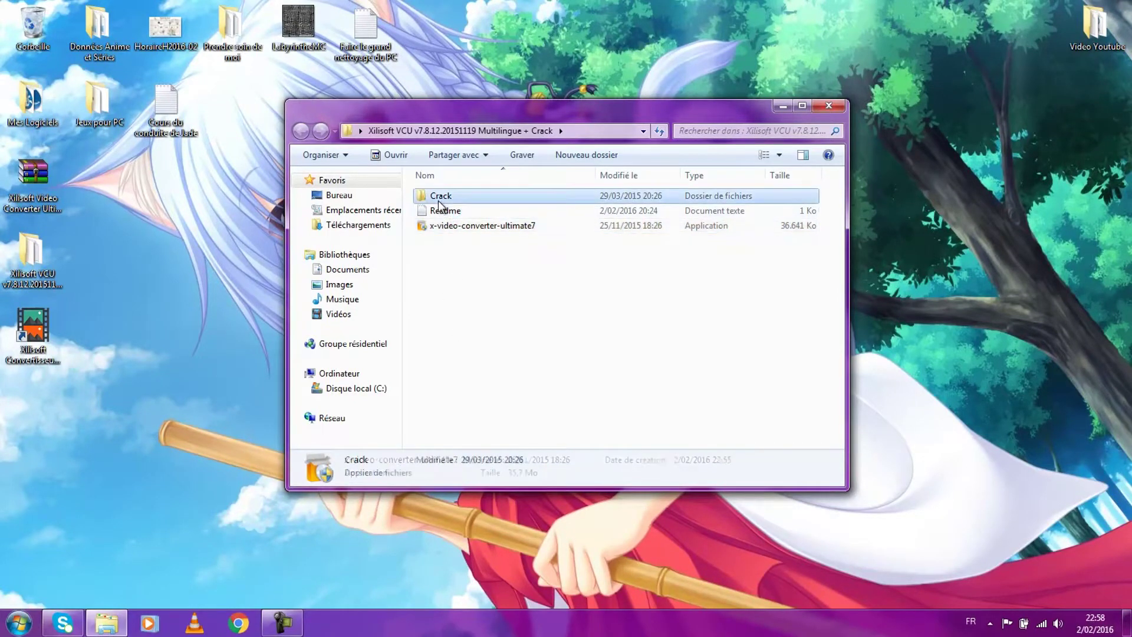
left_click(447, 200)
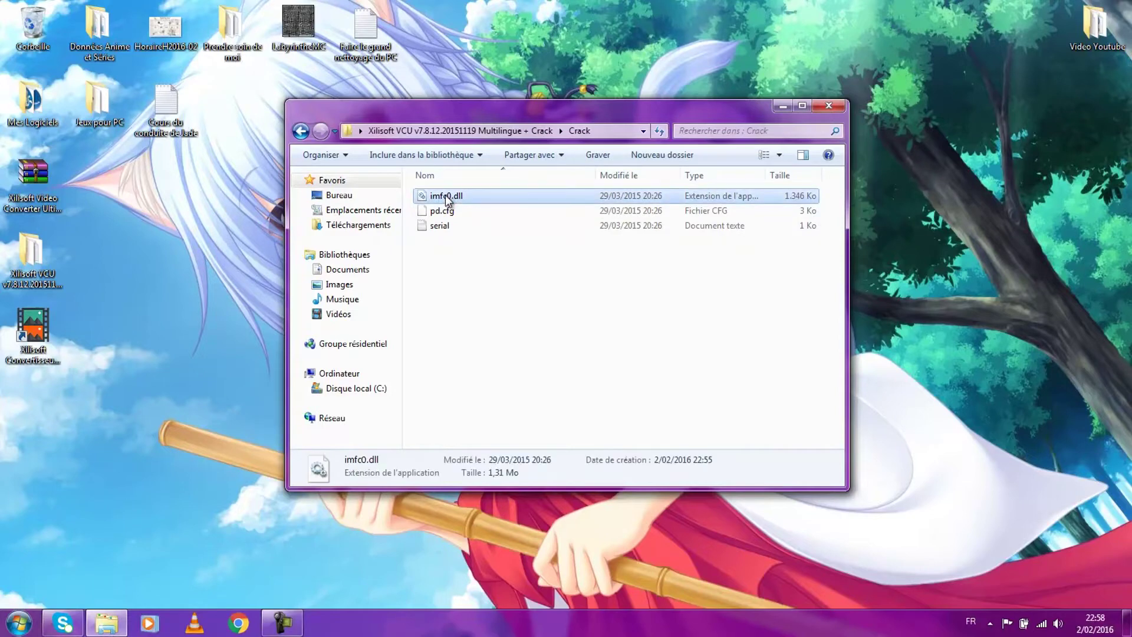
right_click(446, 199)
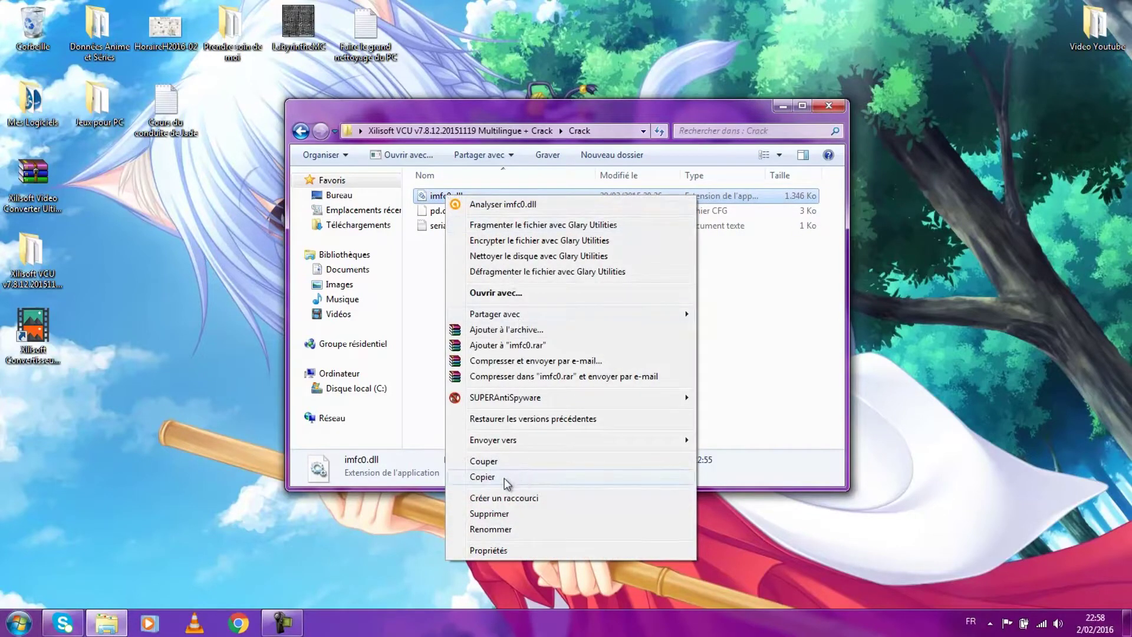
left_click(482, 477)
Step: Open the desktop shortcut's file location and paste imfc0.dll there, replacing the existing file with administrator rights
left_click(30, 336)
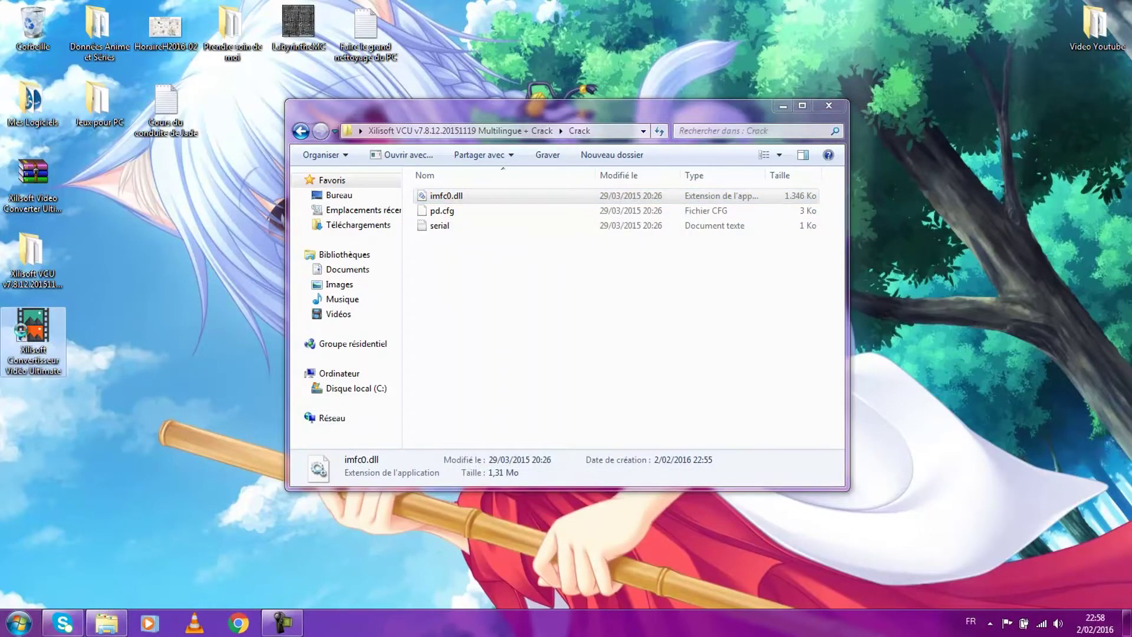
right_click(22, 332)
left_click(98, 242)
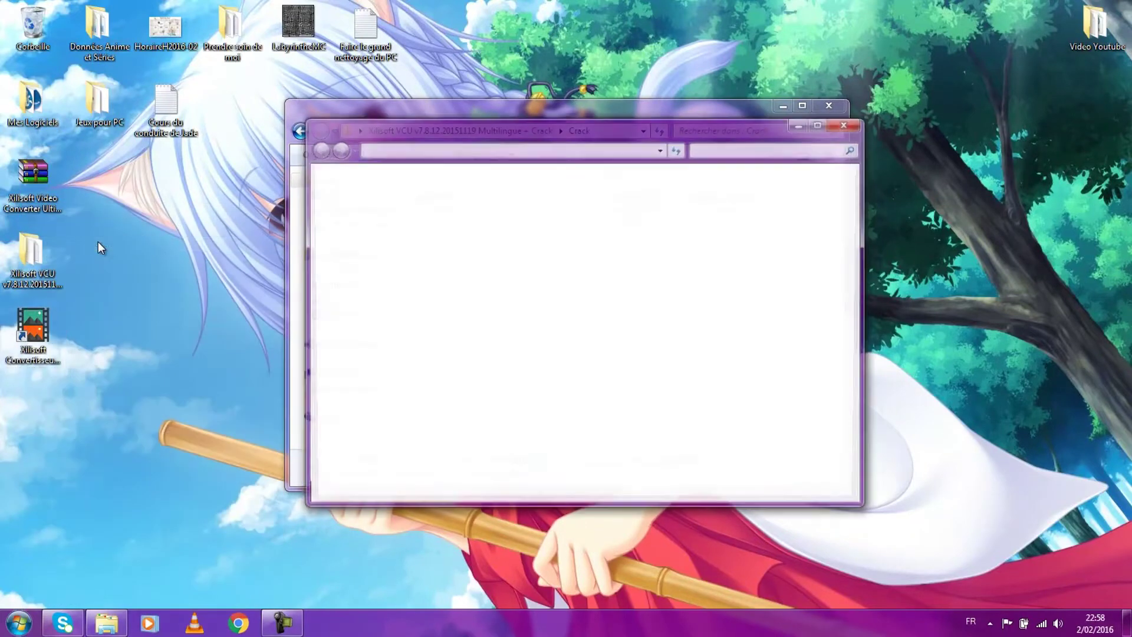
left_click(426, 326)
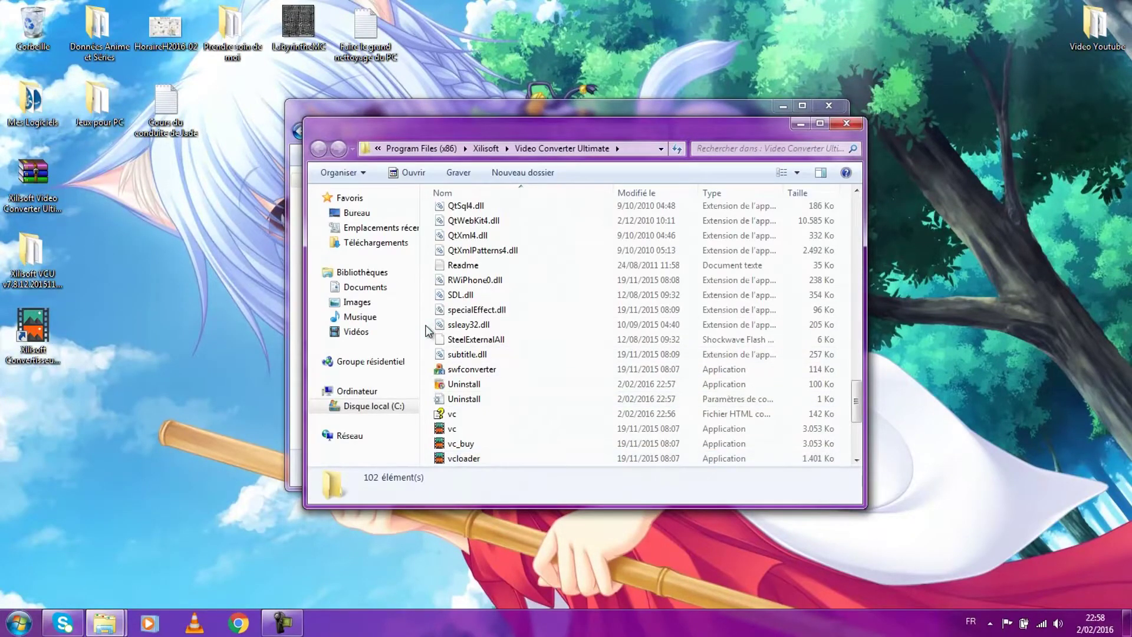
right_click(426, 326)
left_click(466, 436)
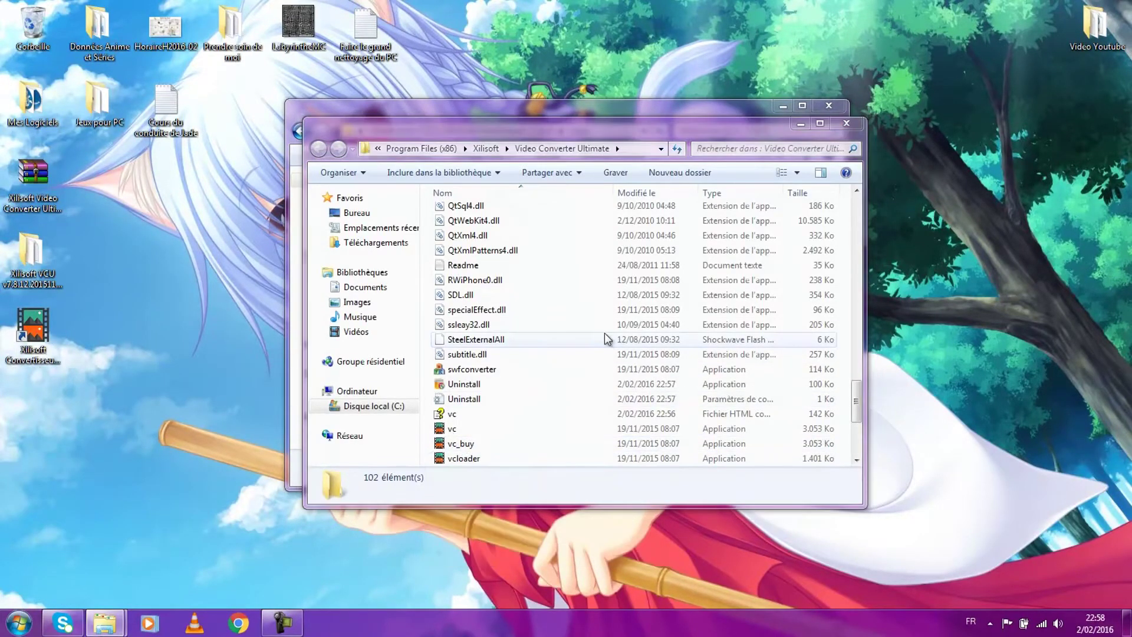
left_click(526, 248)
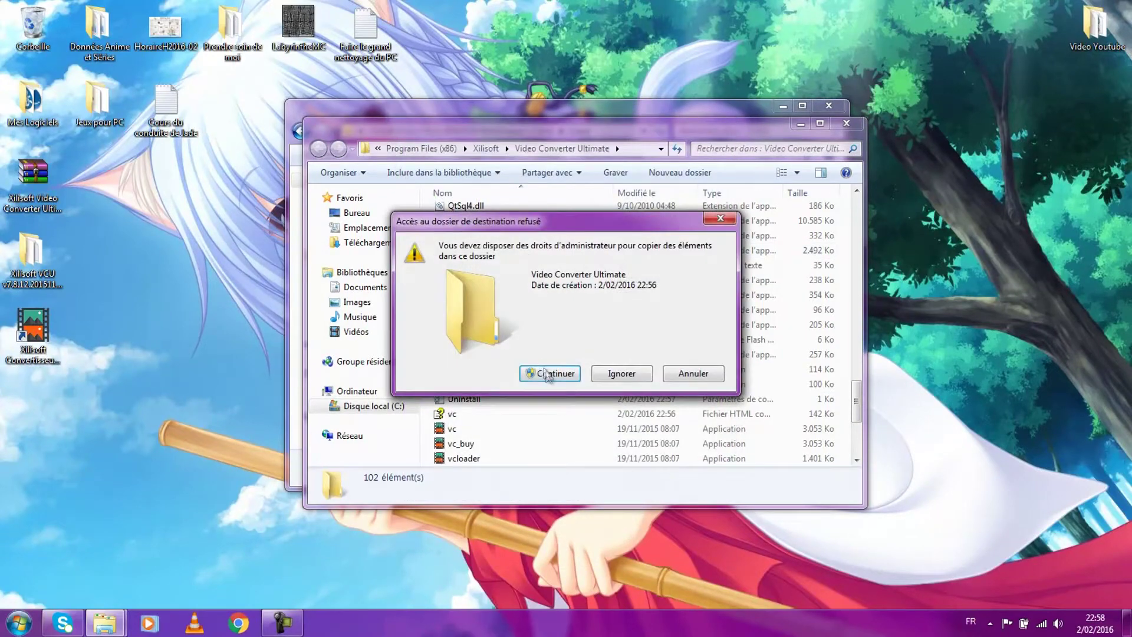
left_click(546, 374)
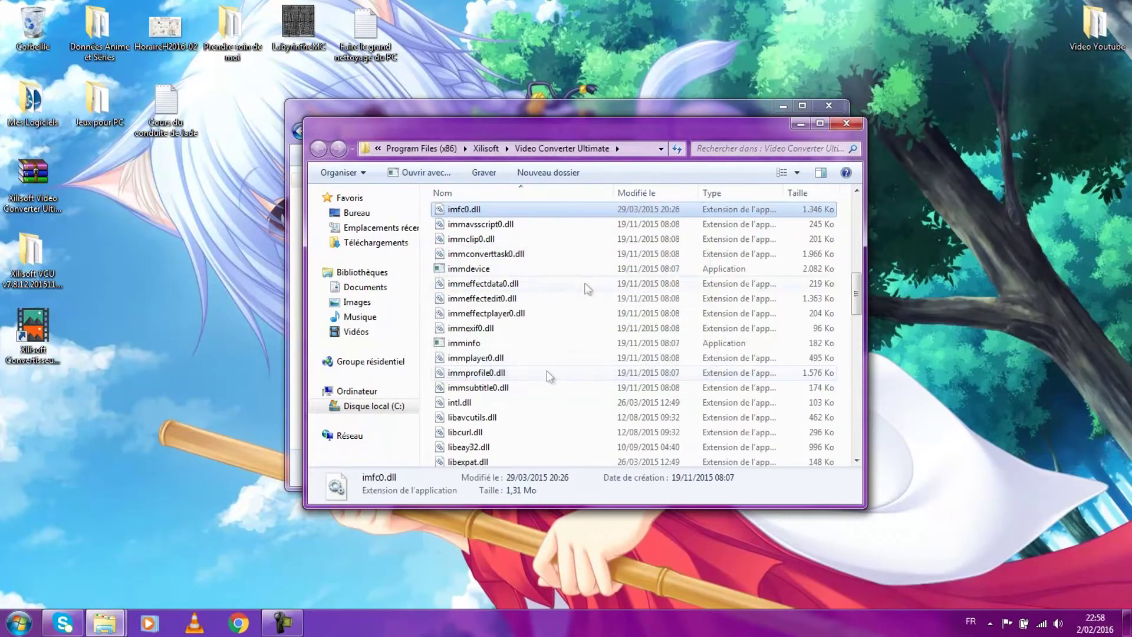
Step: Copy pd.cfg from the Crack folder and close that folder's window
left_click(668, 114)
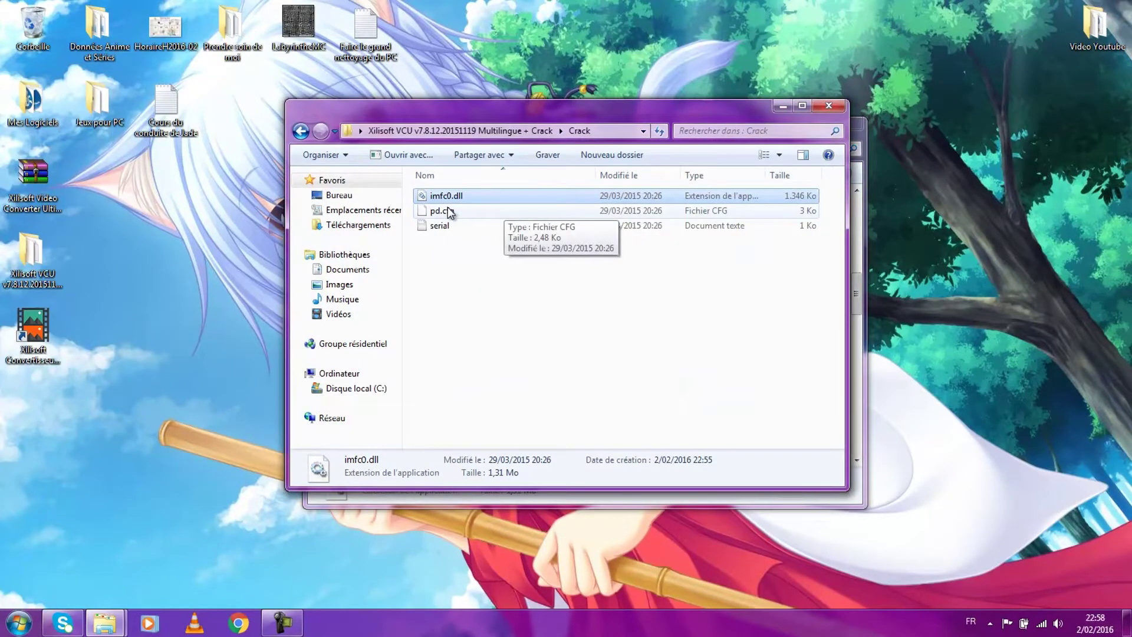
left_click(449, 211)
right_click(448, 211)
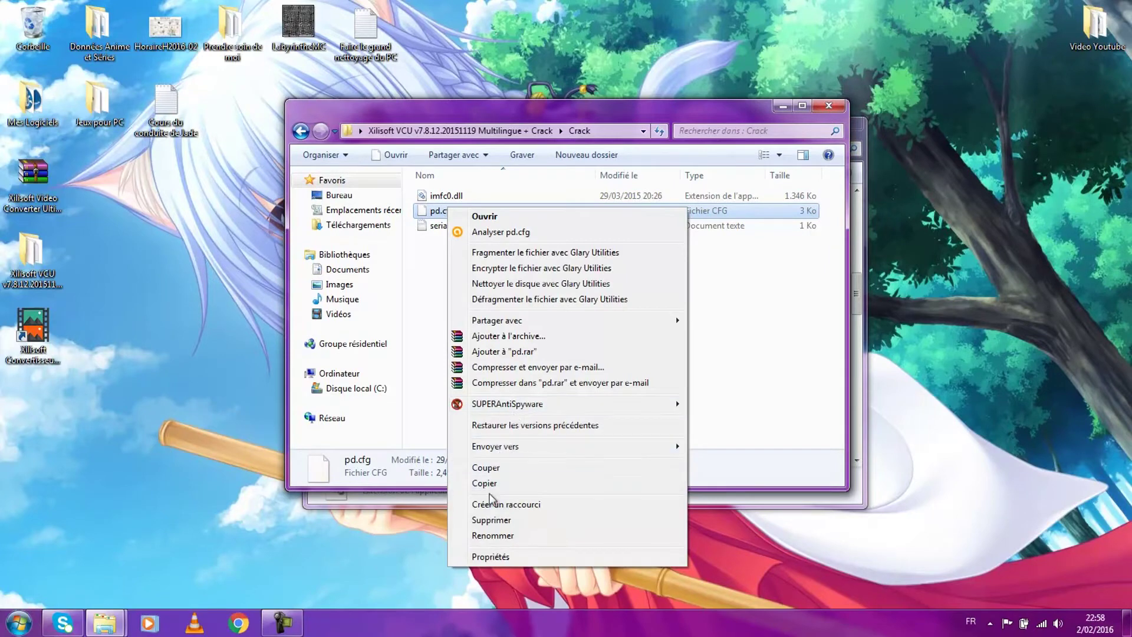
left_click(491, 484)
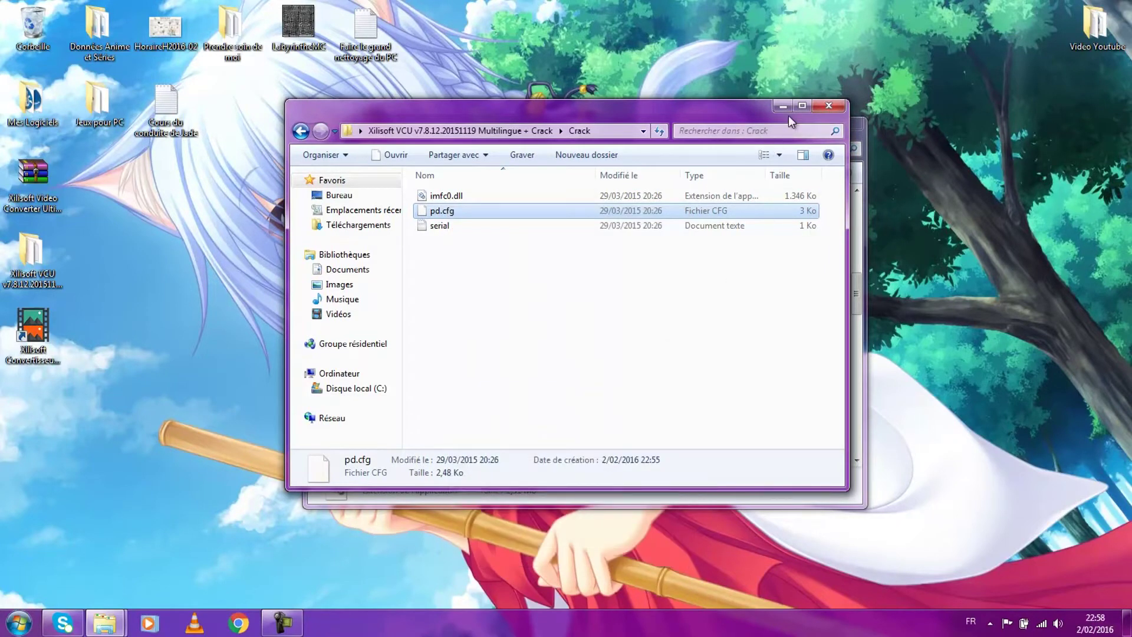
left_click(829, 106)
Step: Paste pd.cfg into the program's cfg folder, replacing the existing file with administrator rights, and close the folder window
left_click_drag(856, 301, 853, 212)
left_click(483, 231)
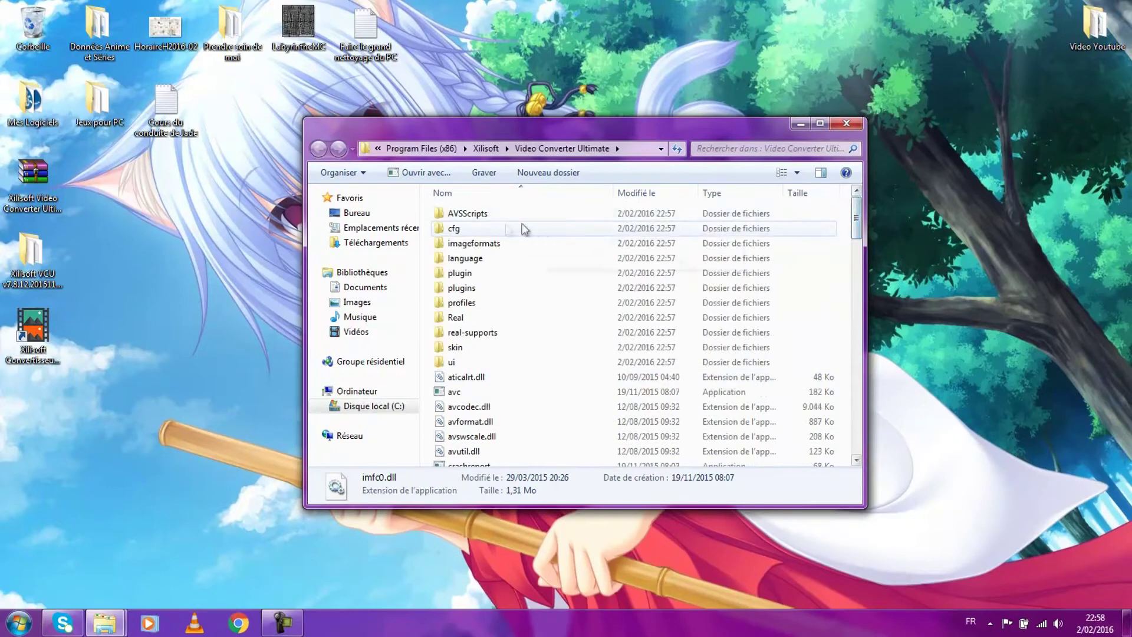
double_click(483, 231)
right_click(517, 302)
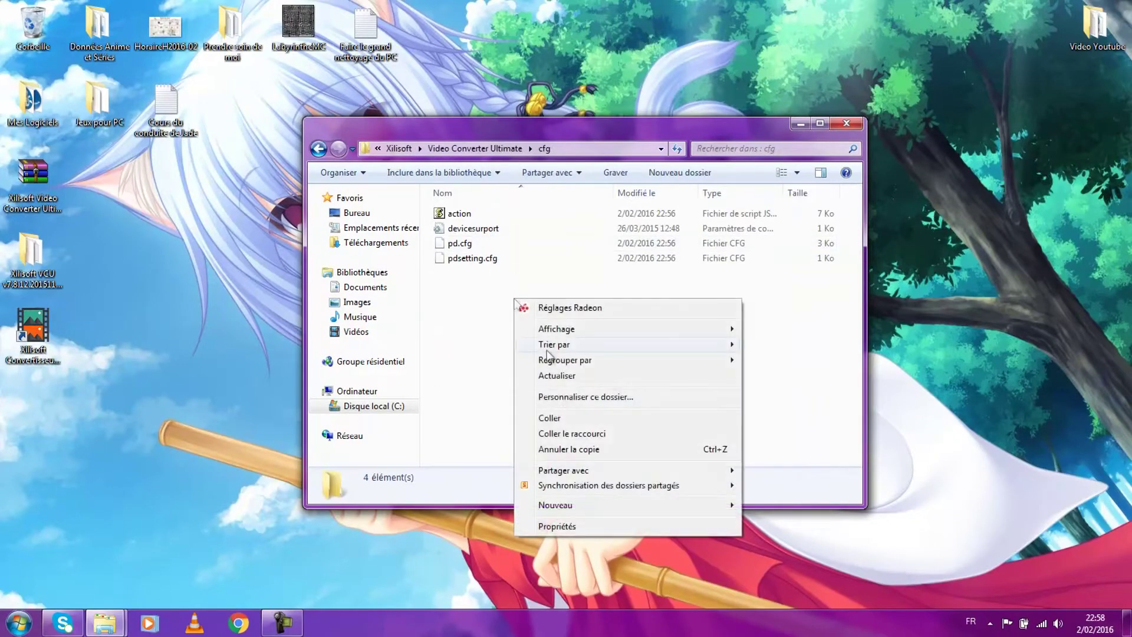
left_click(561, 423)
left_click(505, 232)
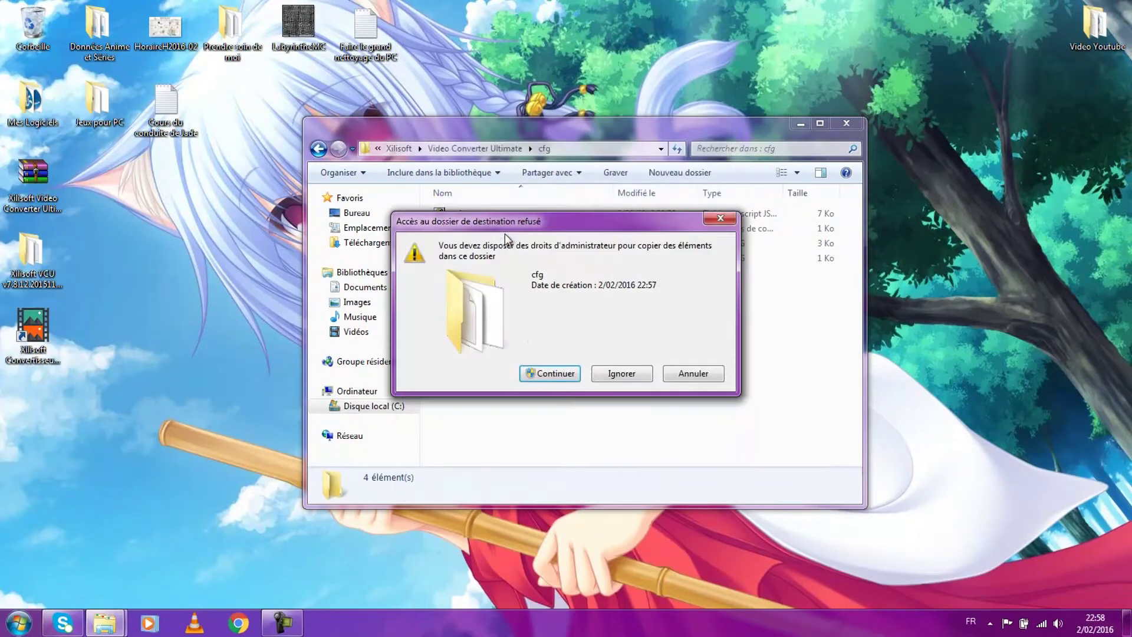
left_click(562, 378)
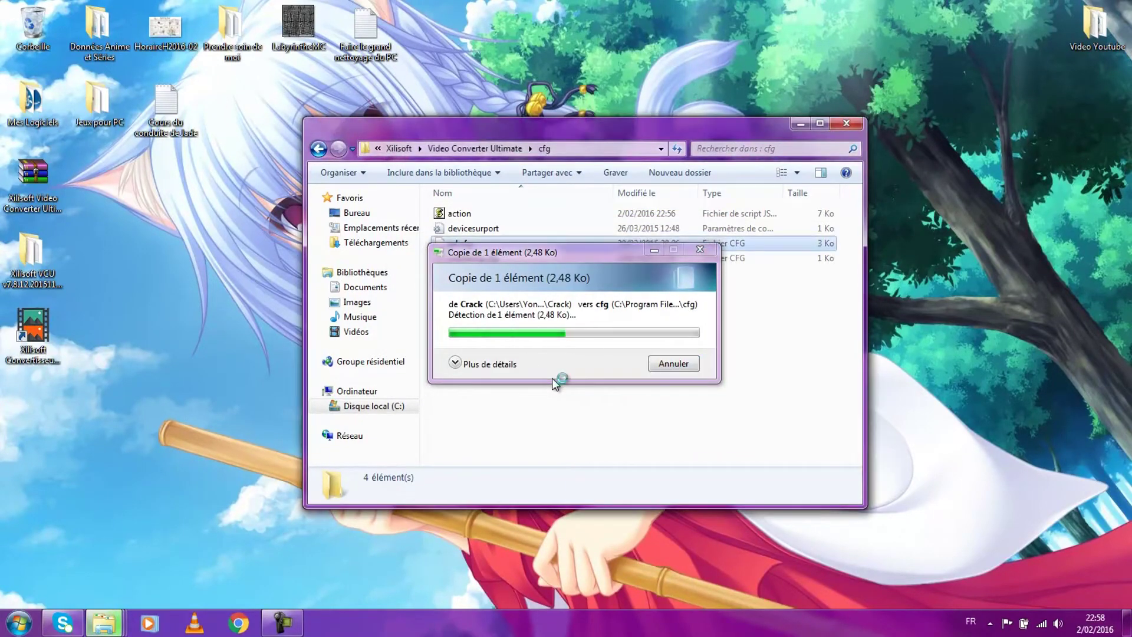
left_click(847, 124)
Step: Open the serial text file in the Crack folder, copy the last licence code, and close the file and the folder
left_click(107, 622)
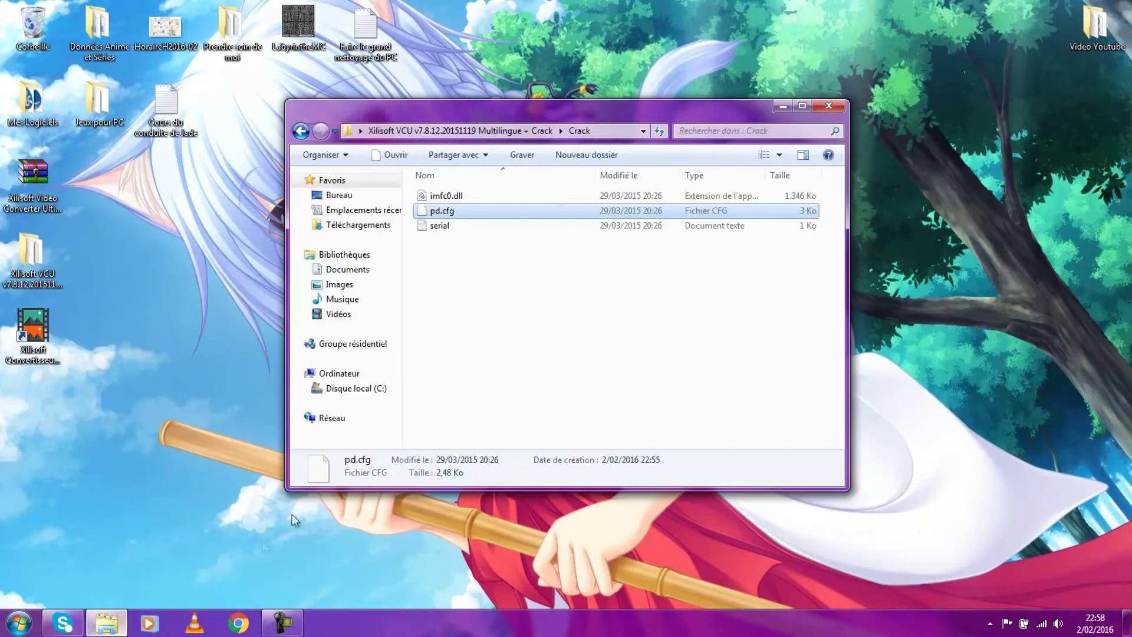
double_click(447, 228)
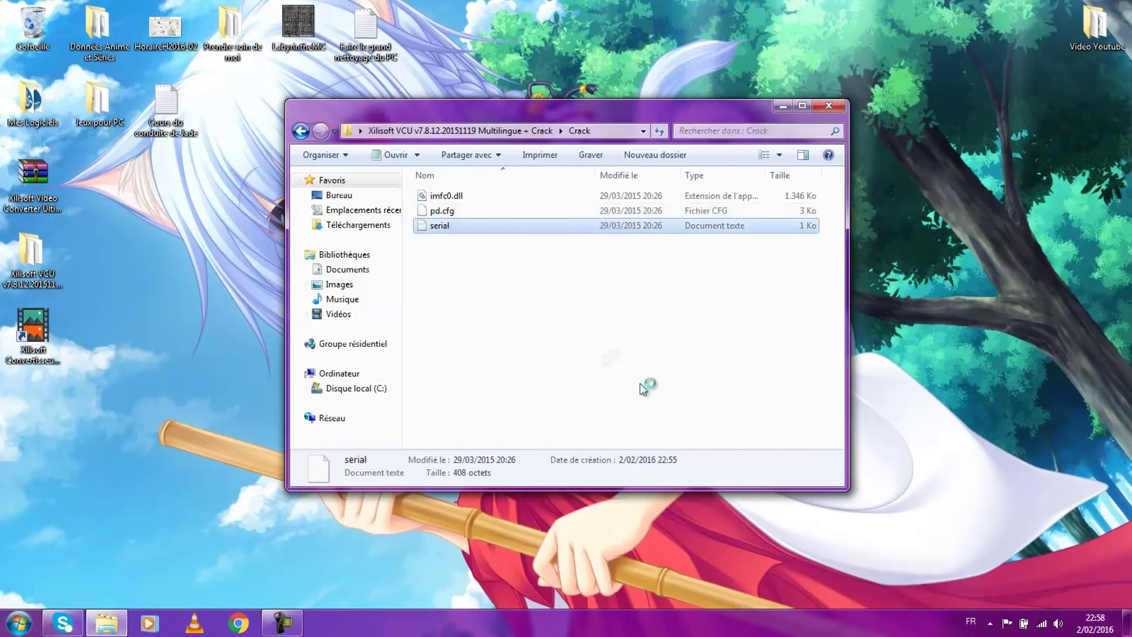
left_click_drag(998, 195, 792, 200)
right_click(793, 198)
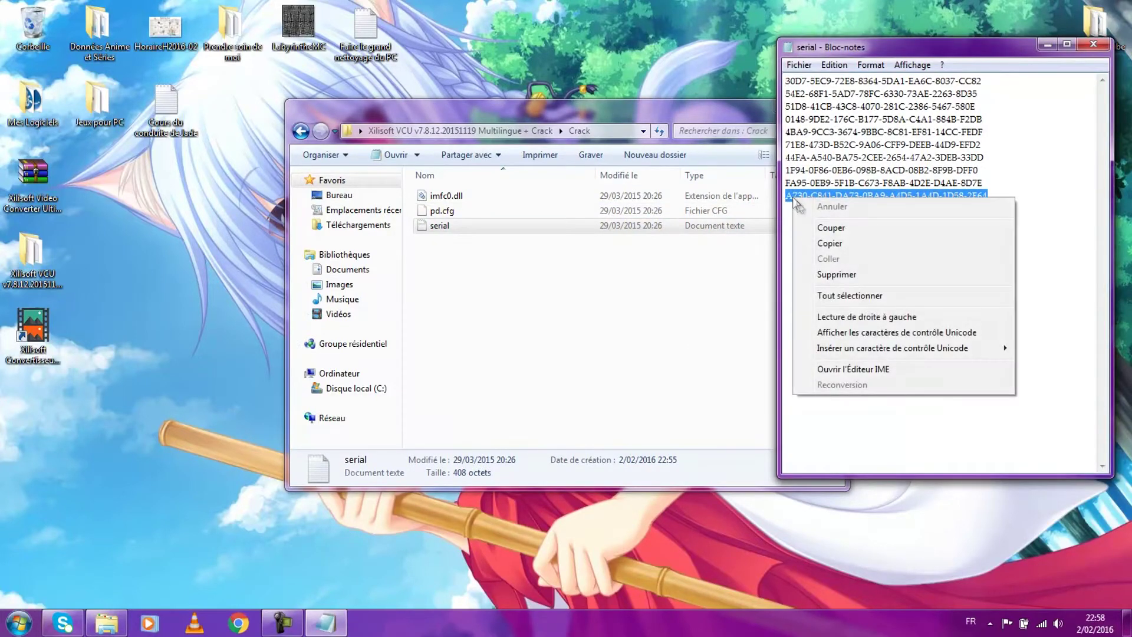
left_click(816, 244)
left_click(1092, 46)
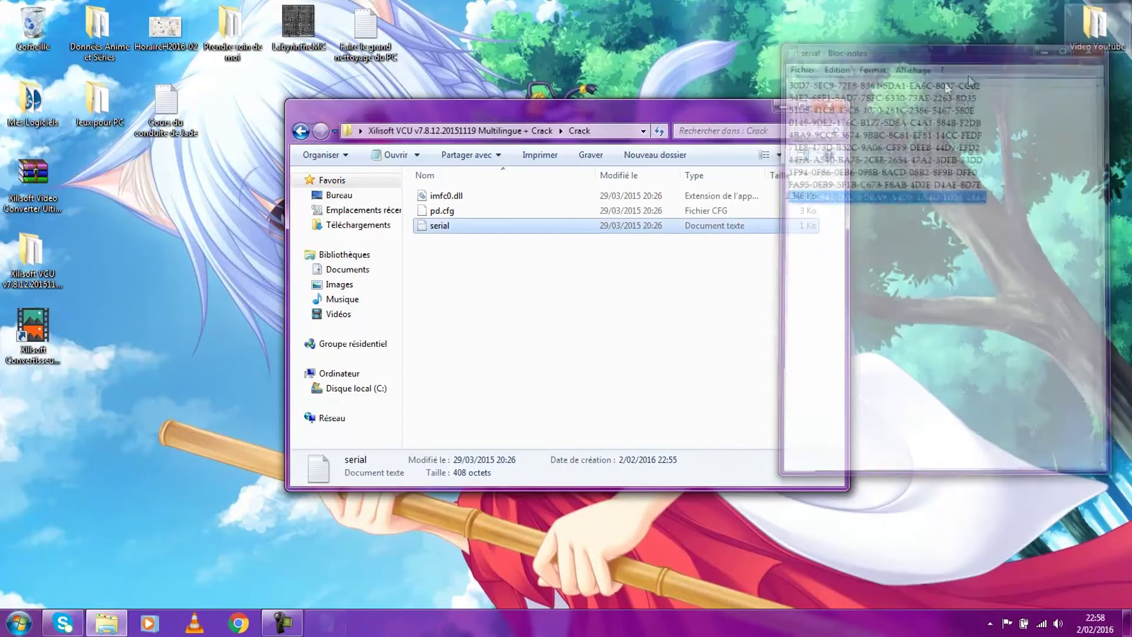
left_click(840, 109)
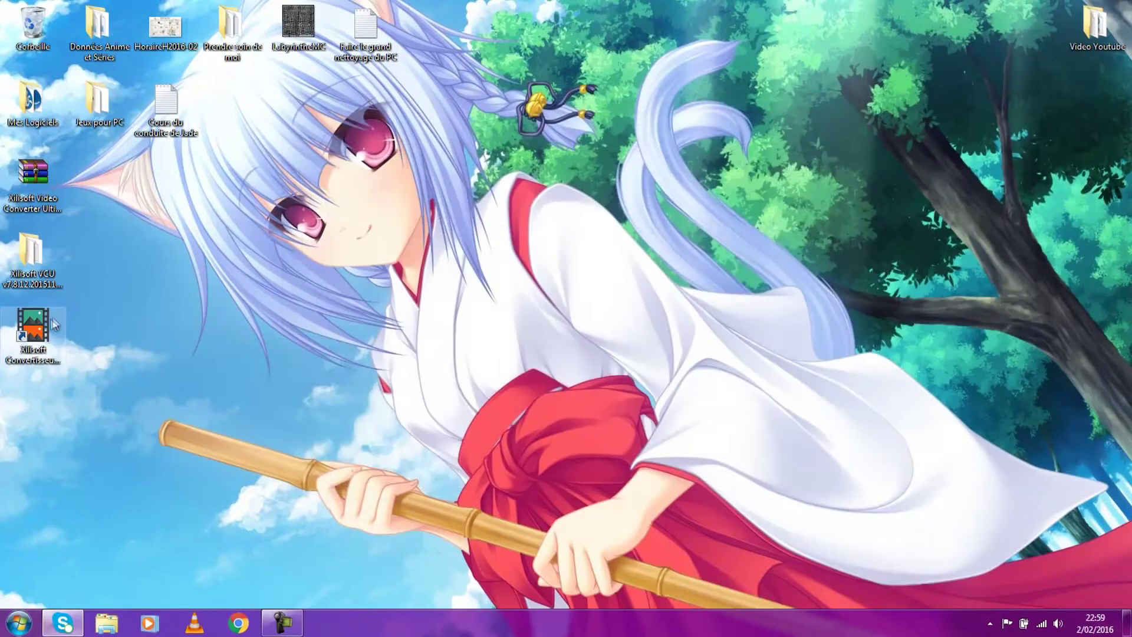
Step: Launch the converter from the desktop and register it with a user name and the copied registration code
left_click(34, 330)
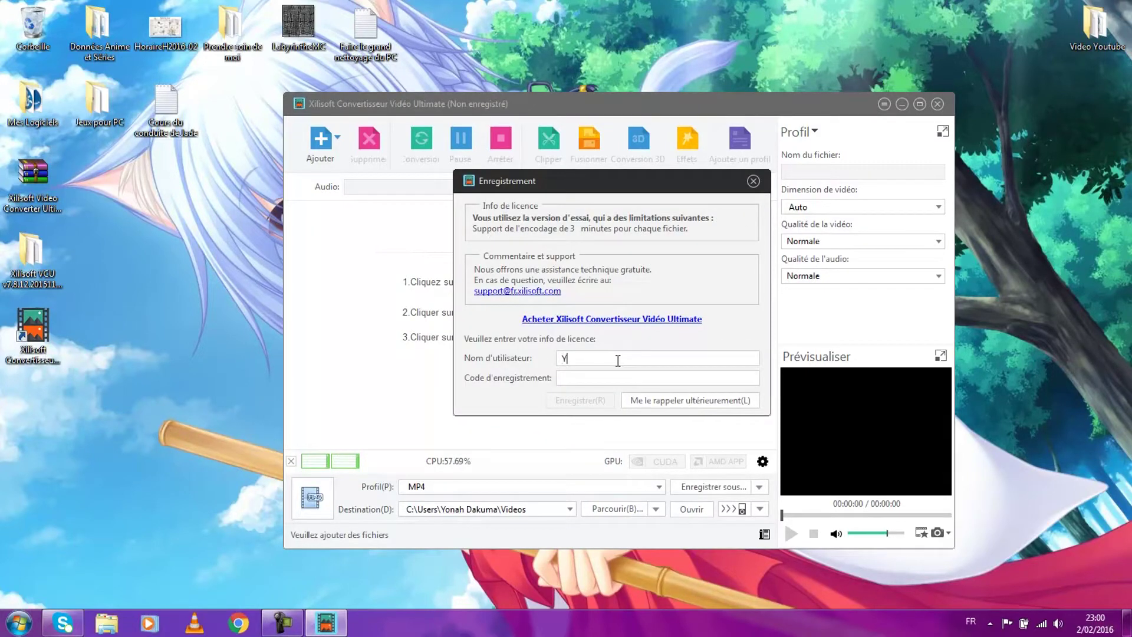
key("ctrl+v")
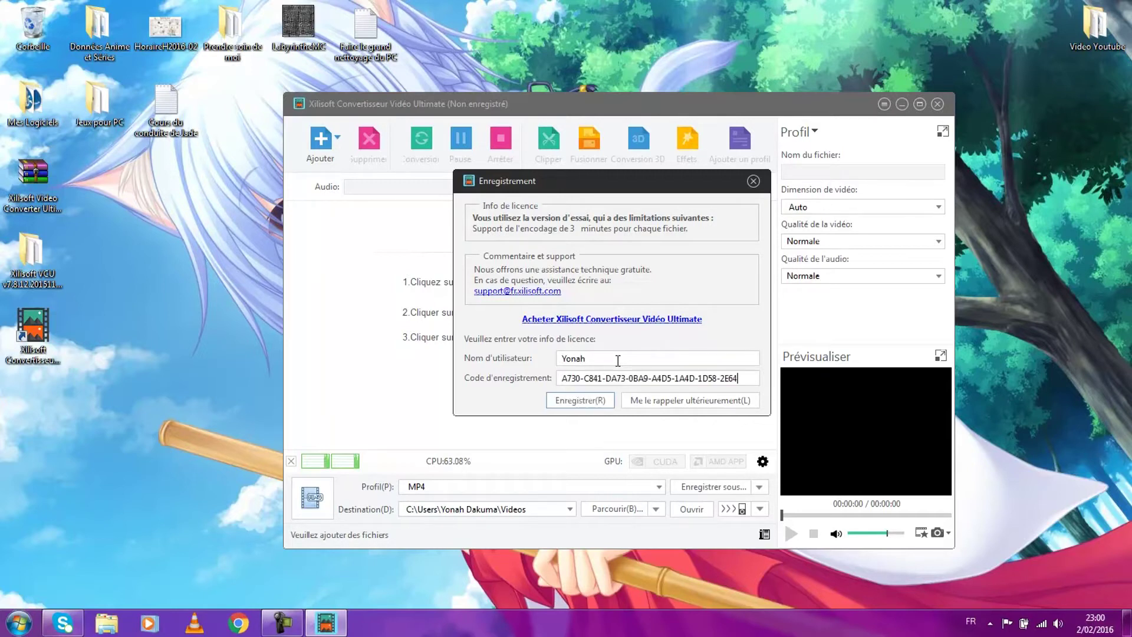
left_click(581, 405)
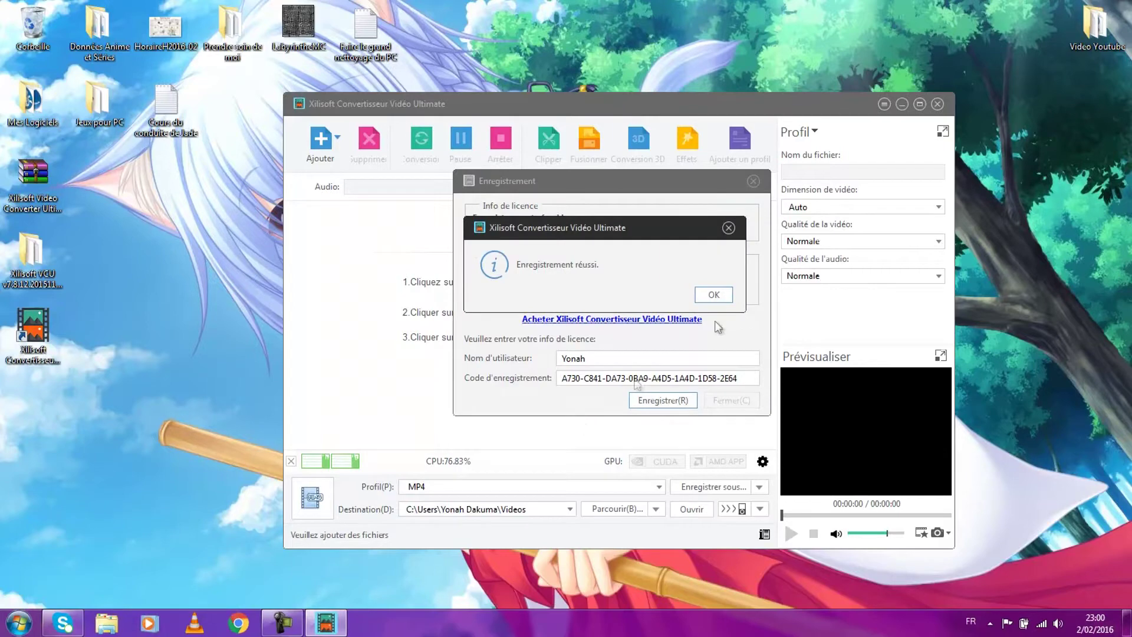
left_click(714, 296)
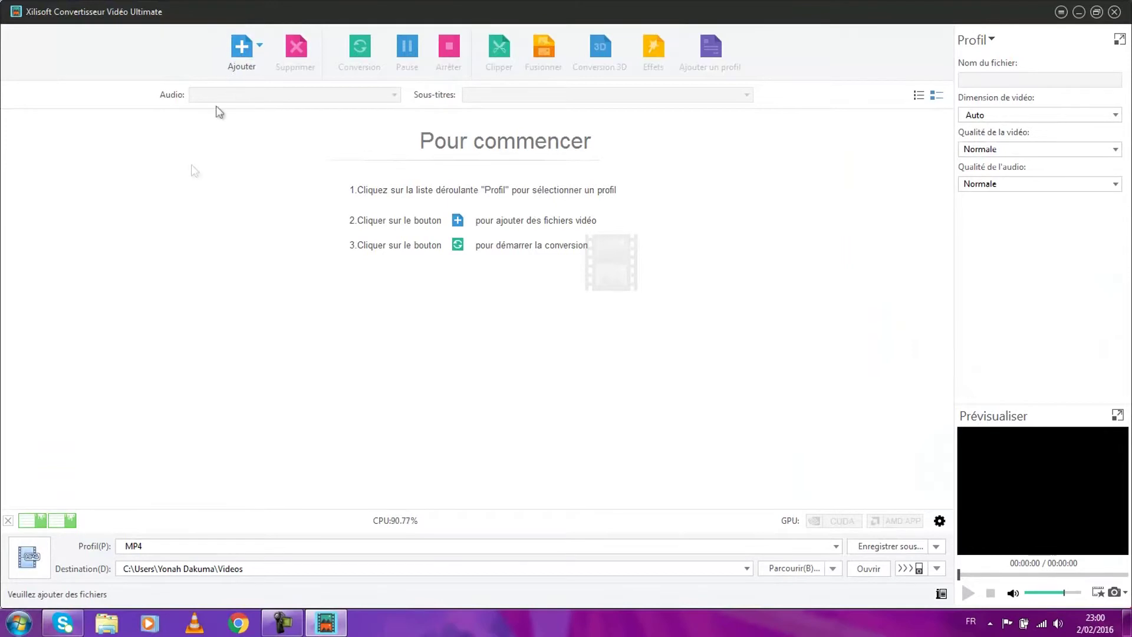
Step: Add the video file 动漫俱乐部_768086623260189.mp4 to the conversion list
left_click(262, 44)
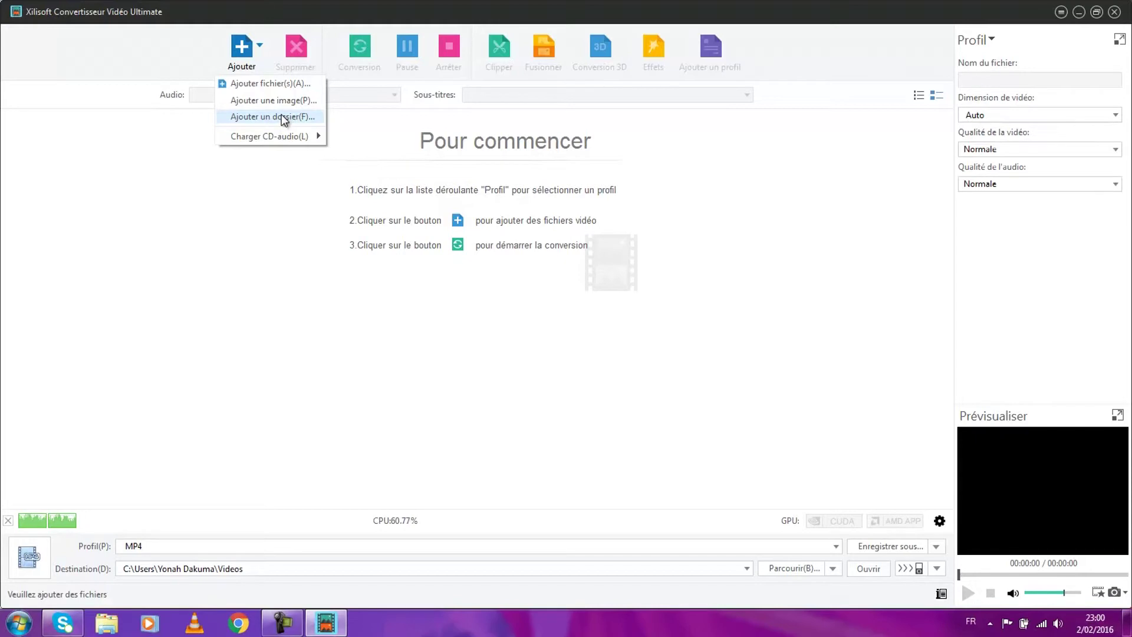
mouse_move(265, 145)
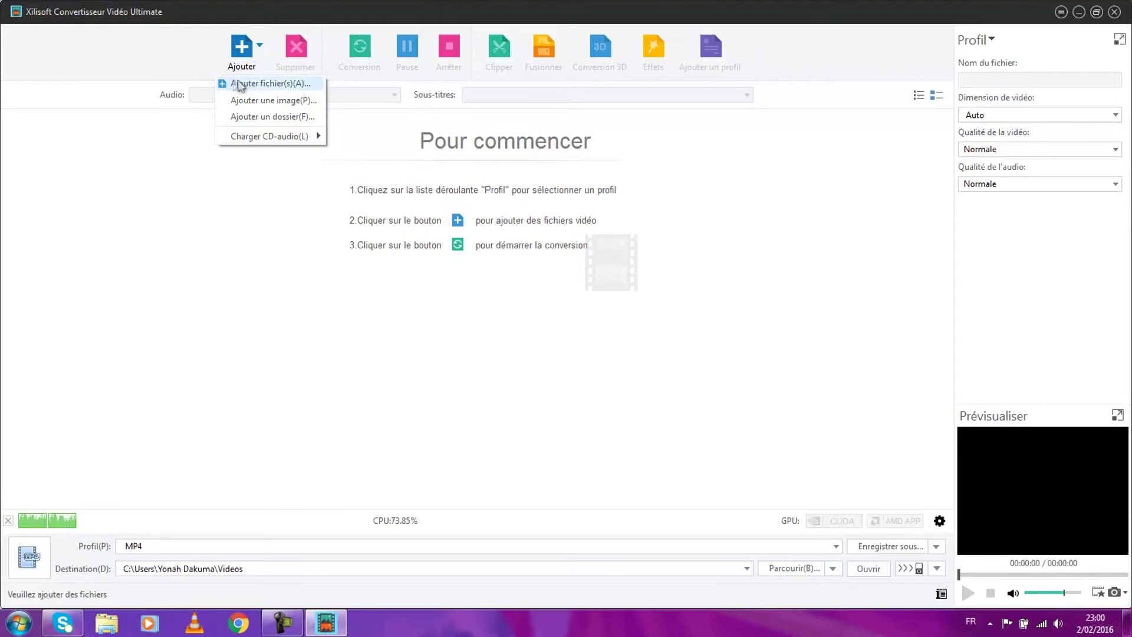
left_click(255, 83)
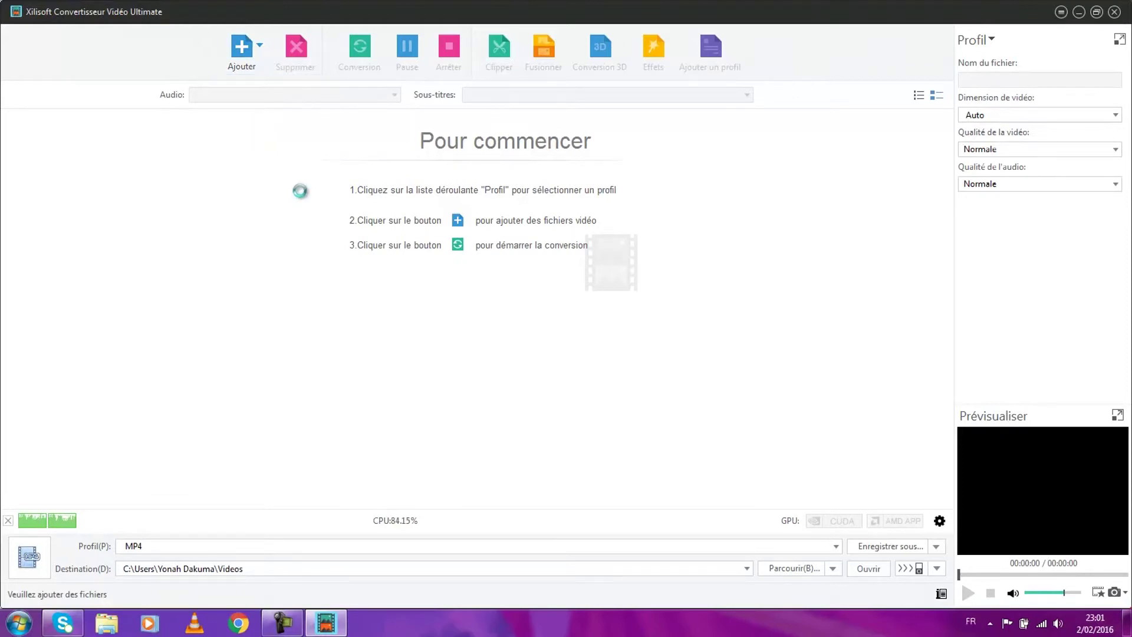
double_click(248, 171)
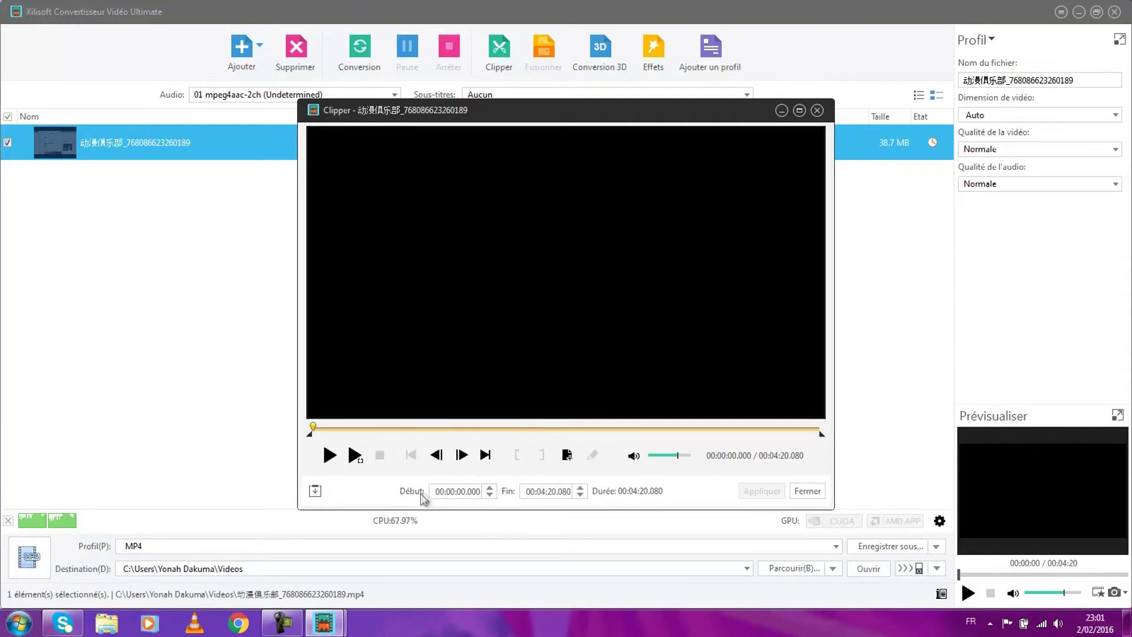
Step: Create two full-length segments of the video in the Clipper, apply them and close the Clipper
left_click(568, 456)
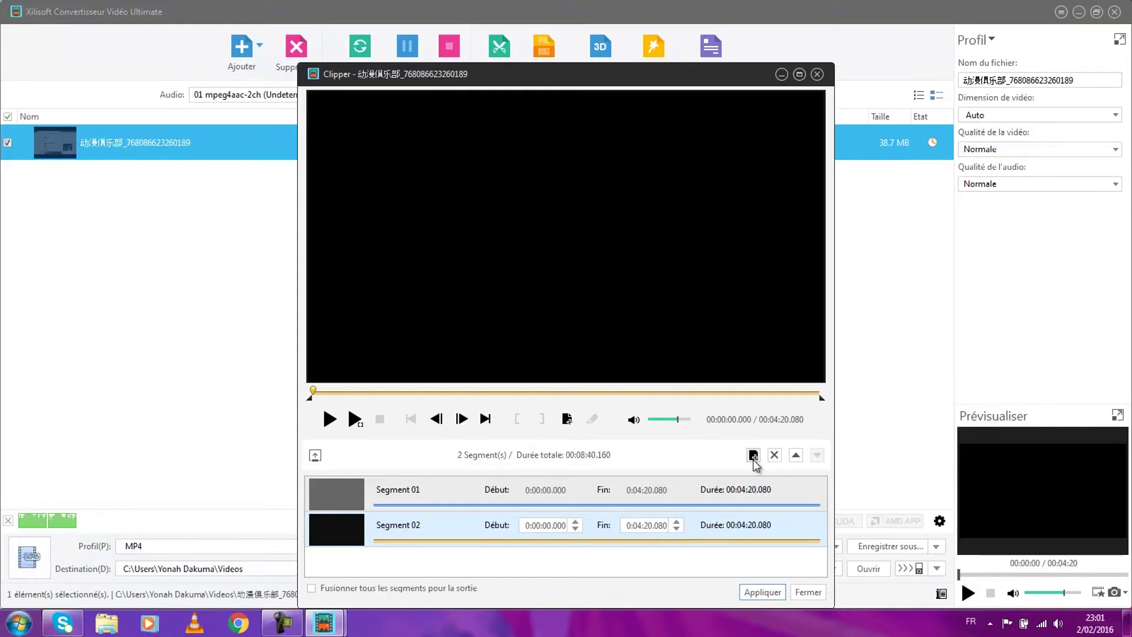
left_click(757, 593)
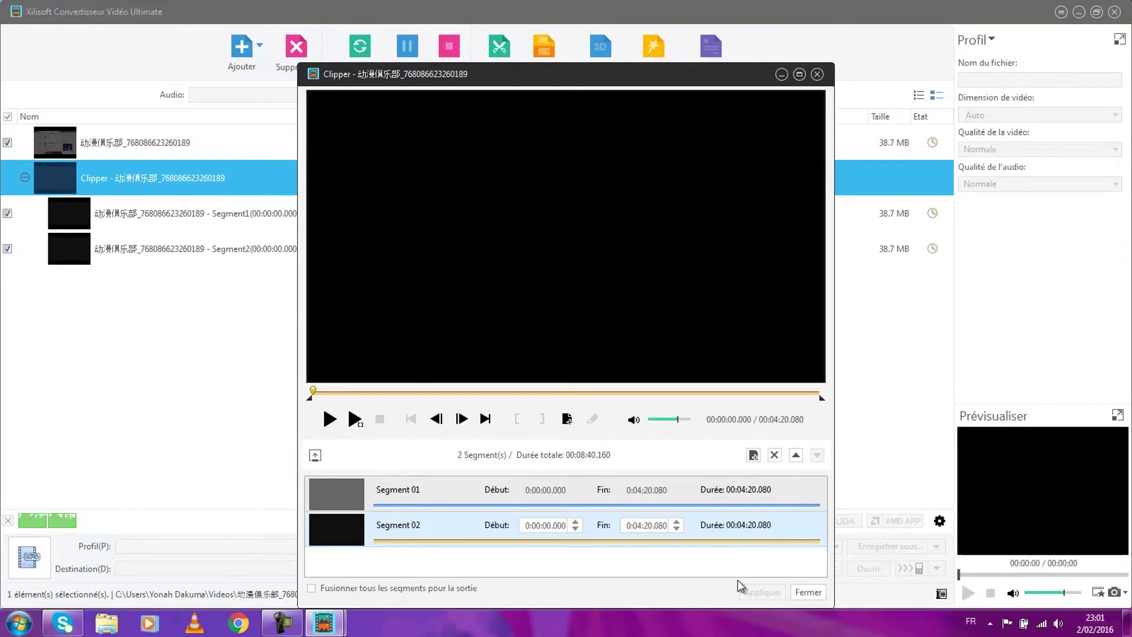
left_click(807, 593)
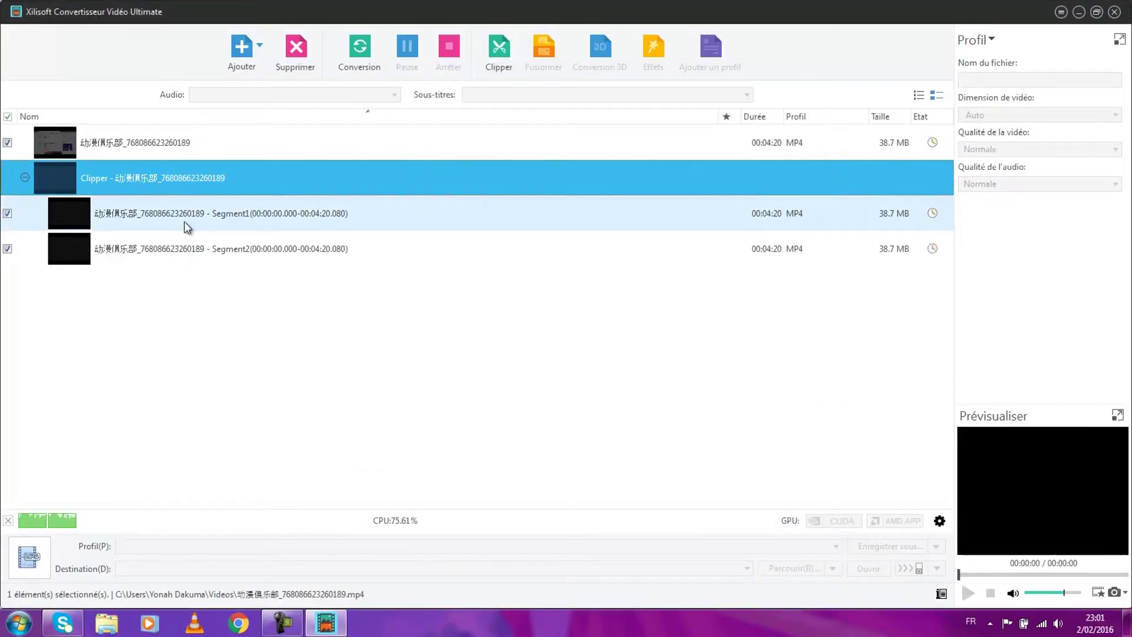
Step: Delete the Clipper group with its two segments from the conversion list
left_click(176, 242)
left_click(101, 306)
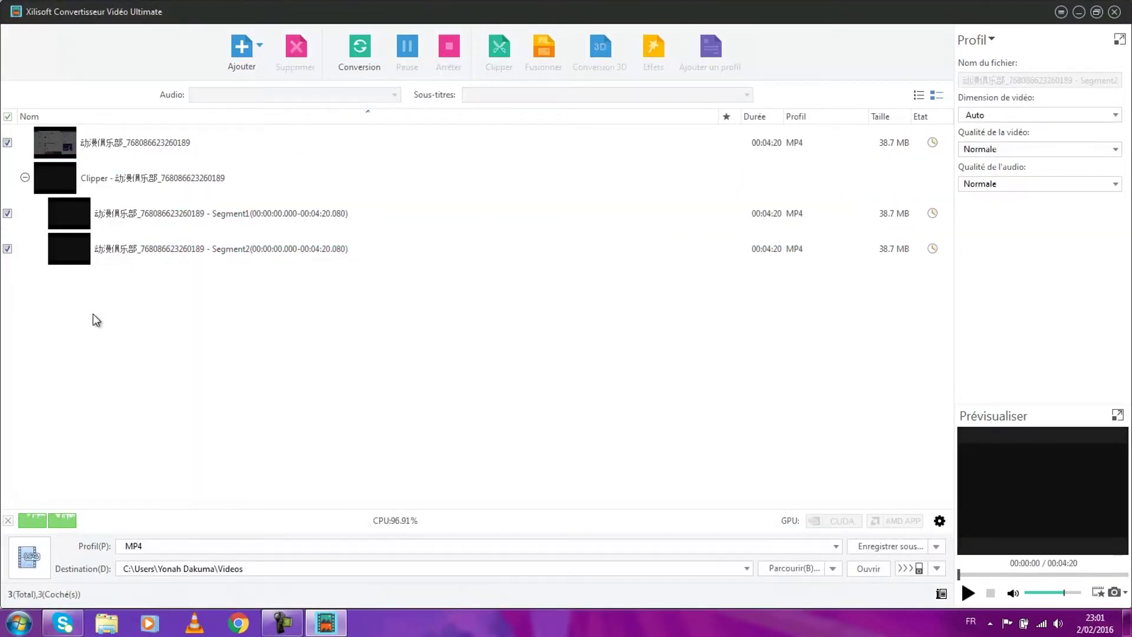
left_click(154, 251)
left_click(195, 177)
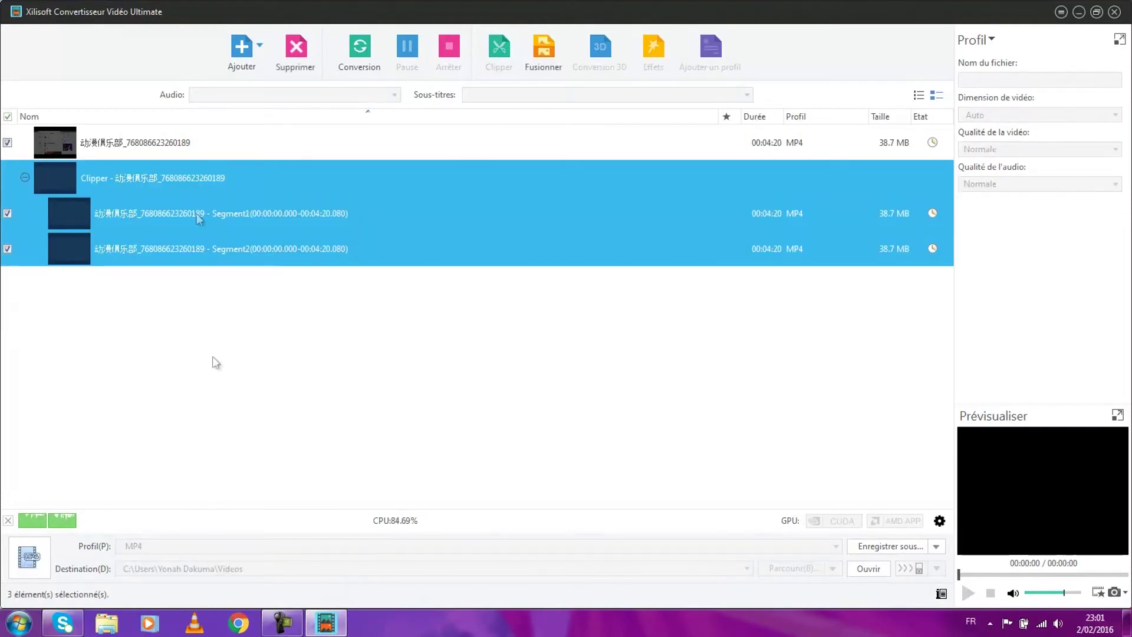
key("Delete")
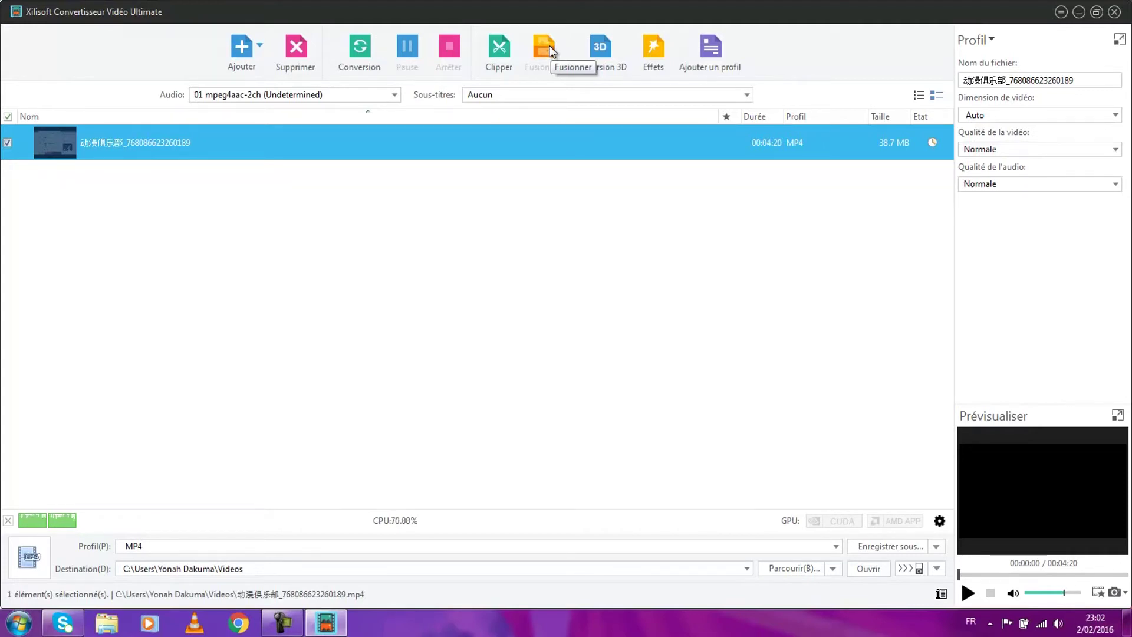
Step: Examine the 3D conversion options and the Effects settings for the video, closing both without applying anything
left_click(600, 50)
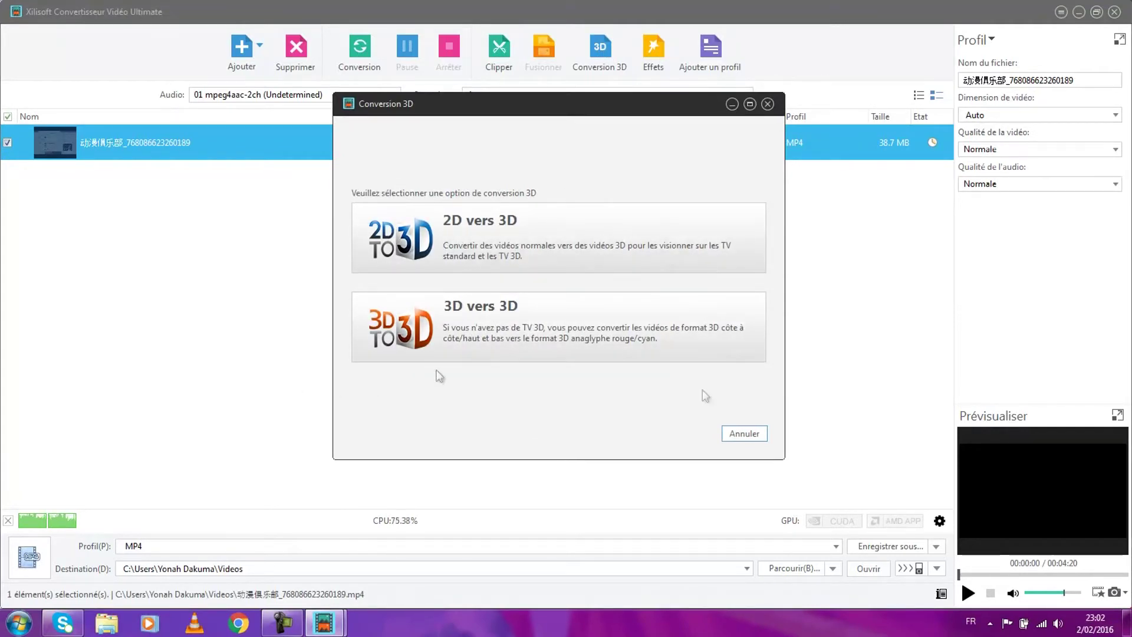
left_click(744, 434)
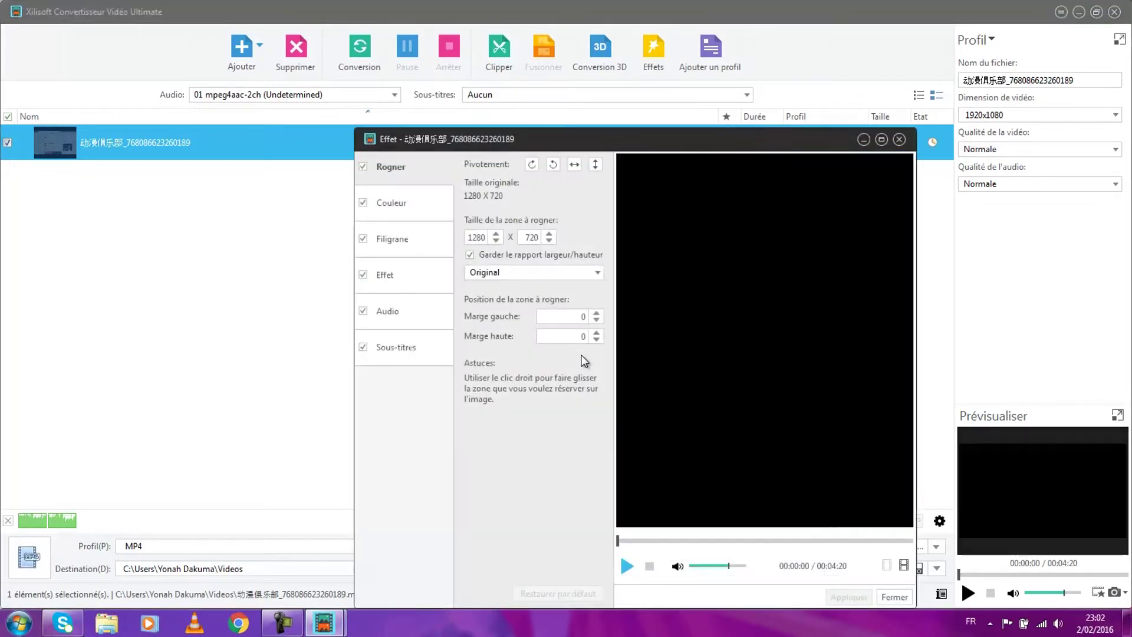
left_click_drag(648, 135, 602, 76)
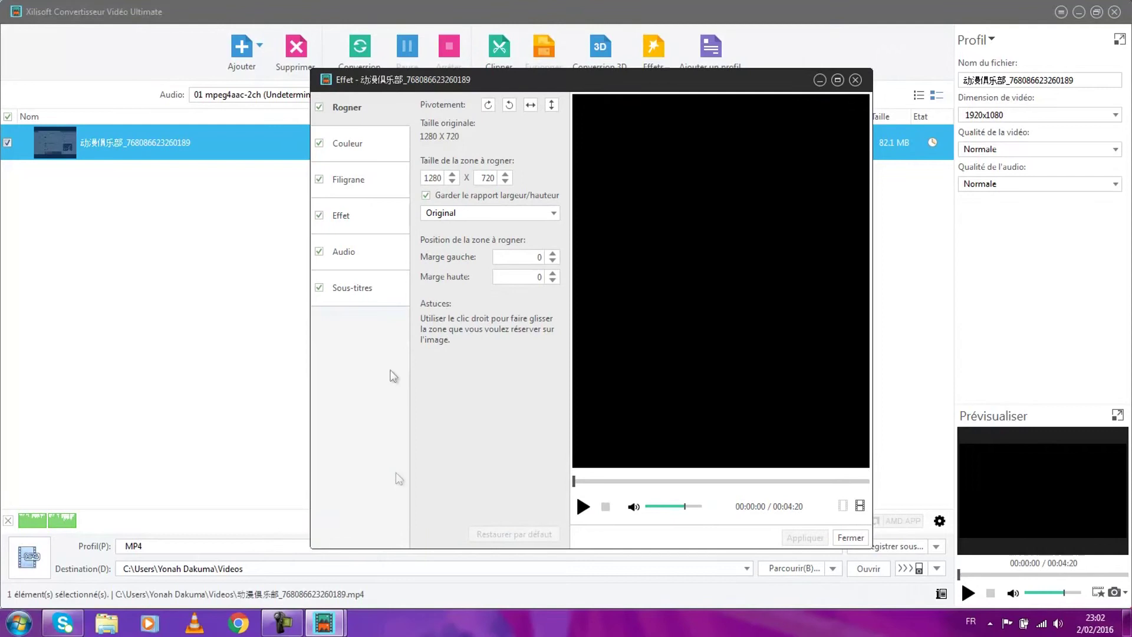
left_click(856, 81)
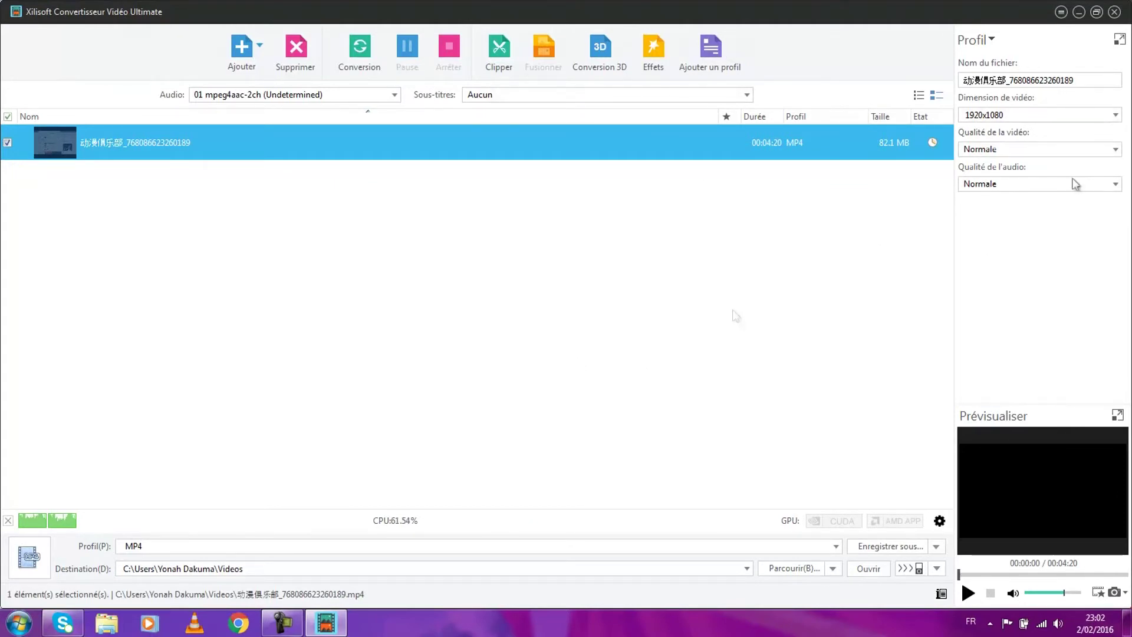
Step: Set the video dimension to Auto and reselect the video in the list
left_click(1118, 118)
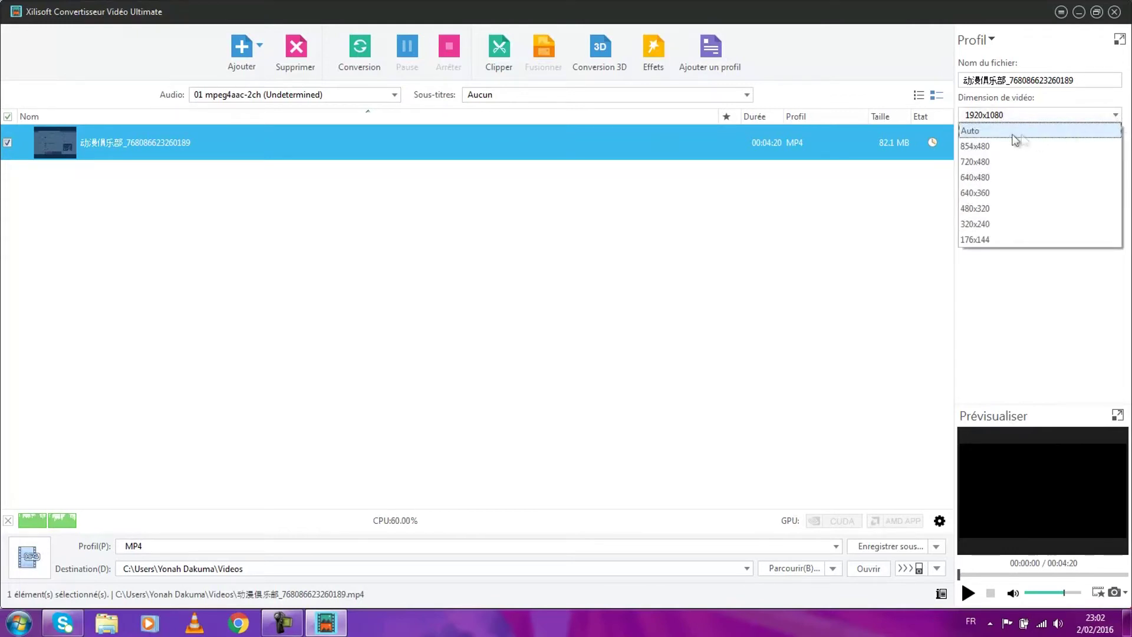
left_click(993, 132)
left_click(485, 324)
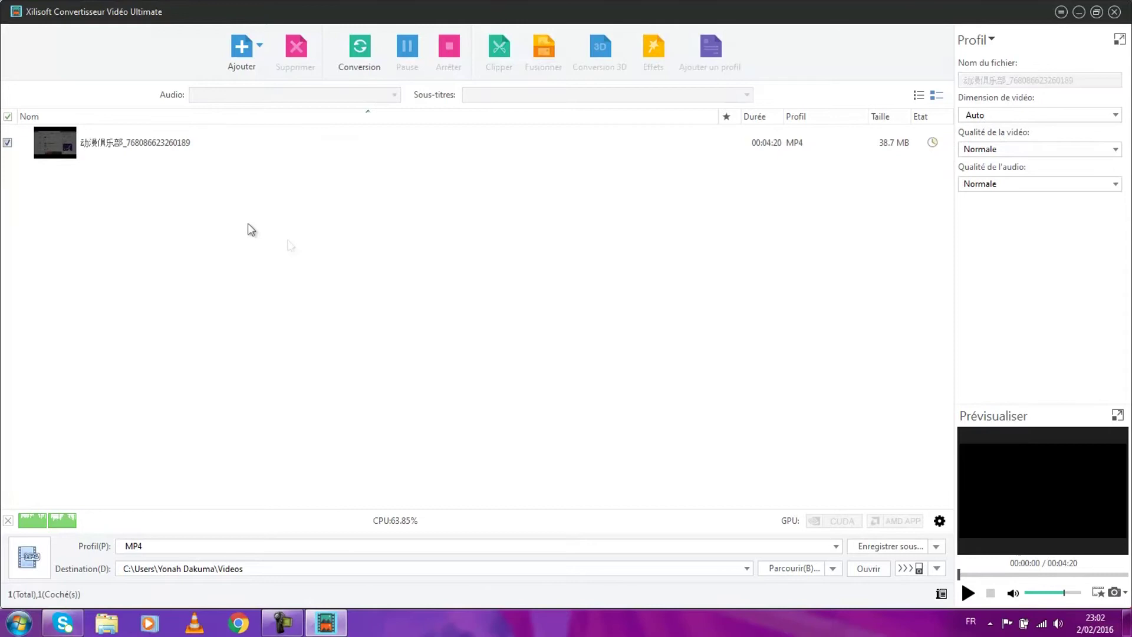
left_click(175, 153)
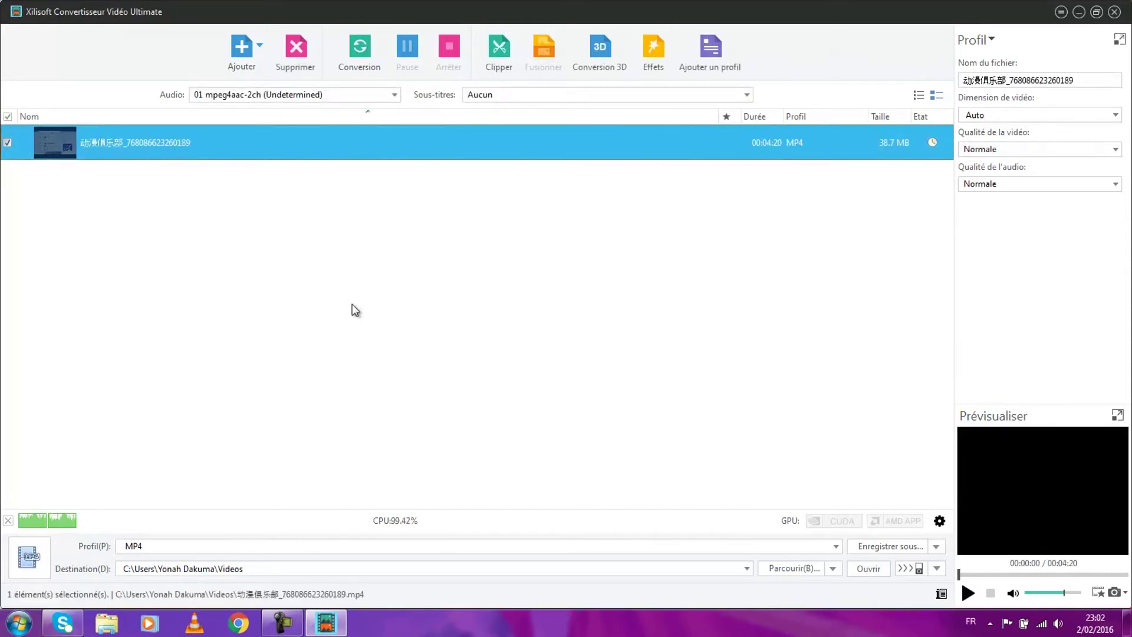
Step: Examine the audio track and subtitle options, opening the subtitle file chooser and cancelling it without adding a file
left_click(396, 94)
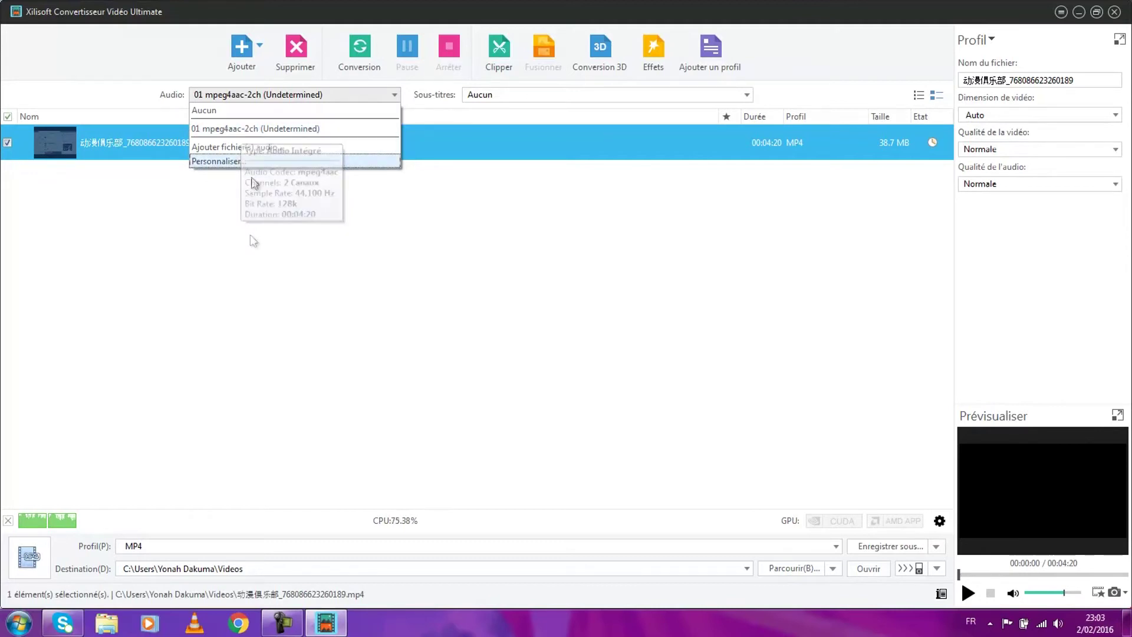
left_click(746, 95)
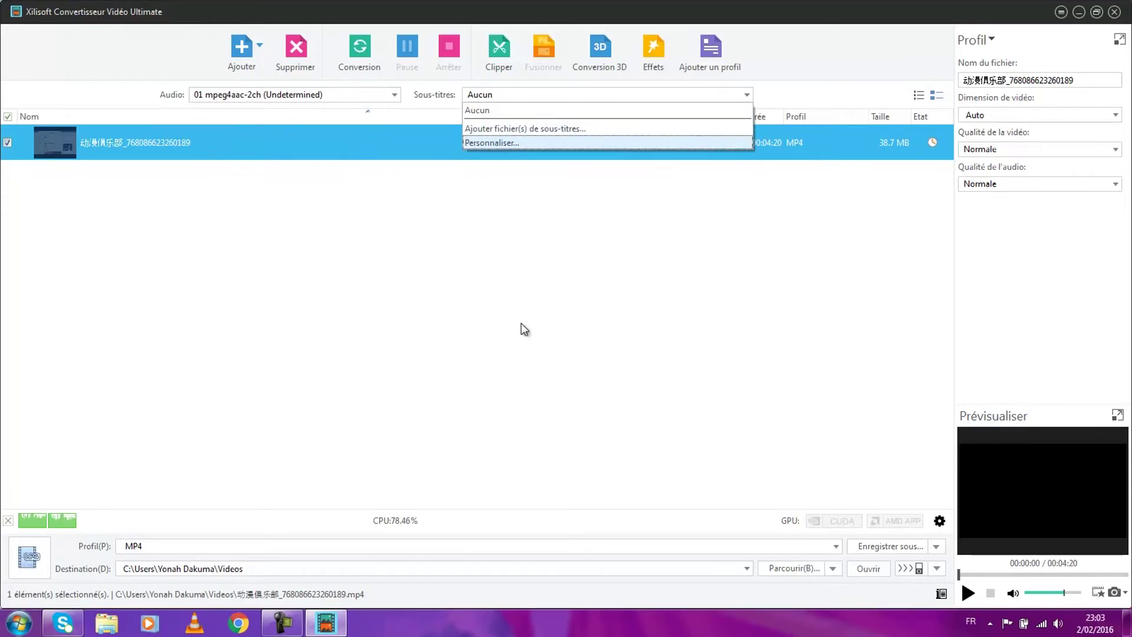
left_click(535, 129)
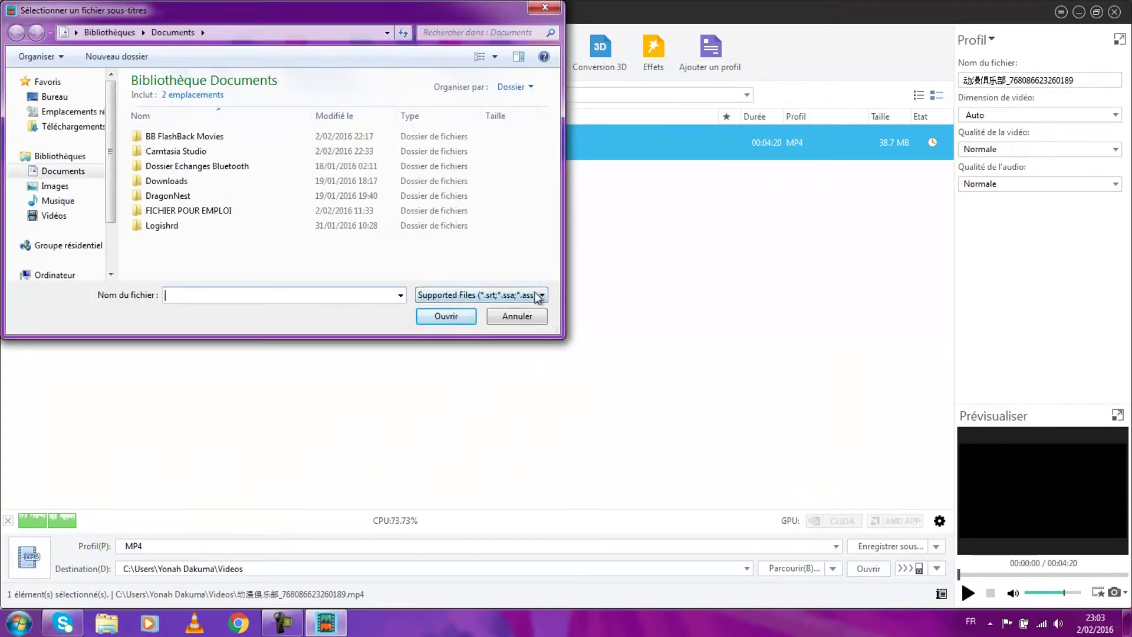
left_click(518, 319)
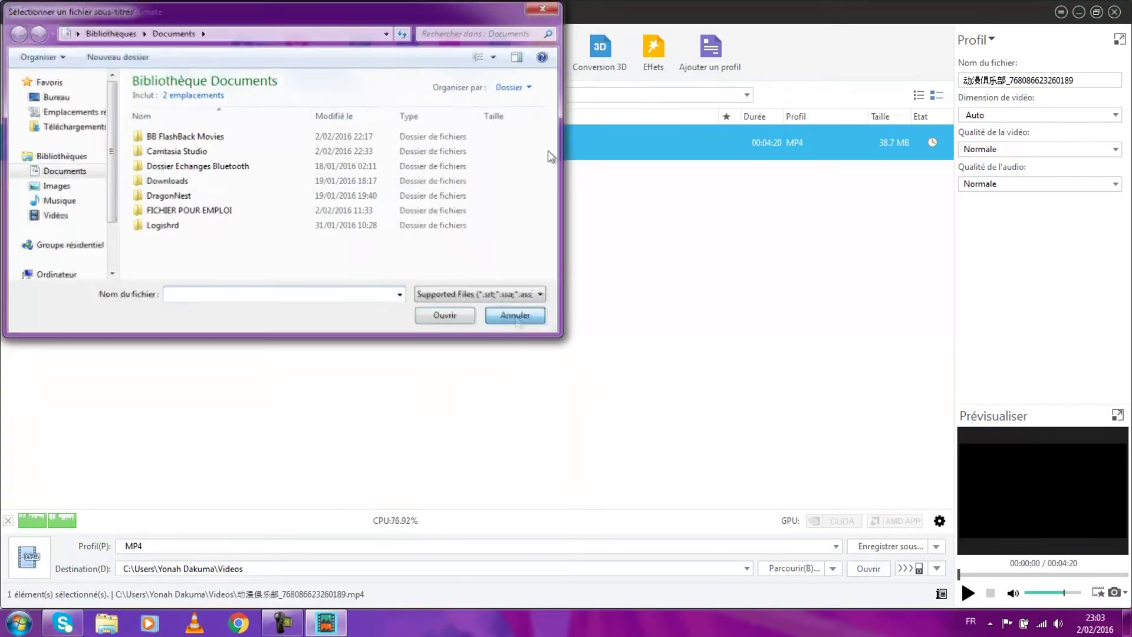
left_click(748, 99)
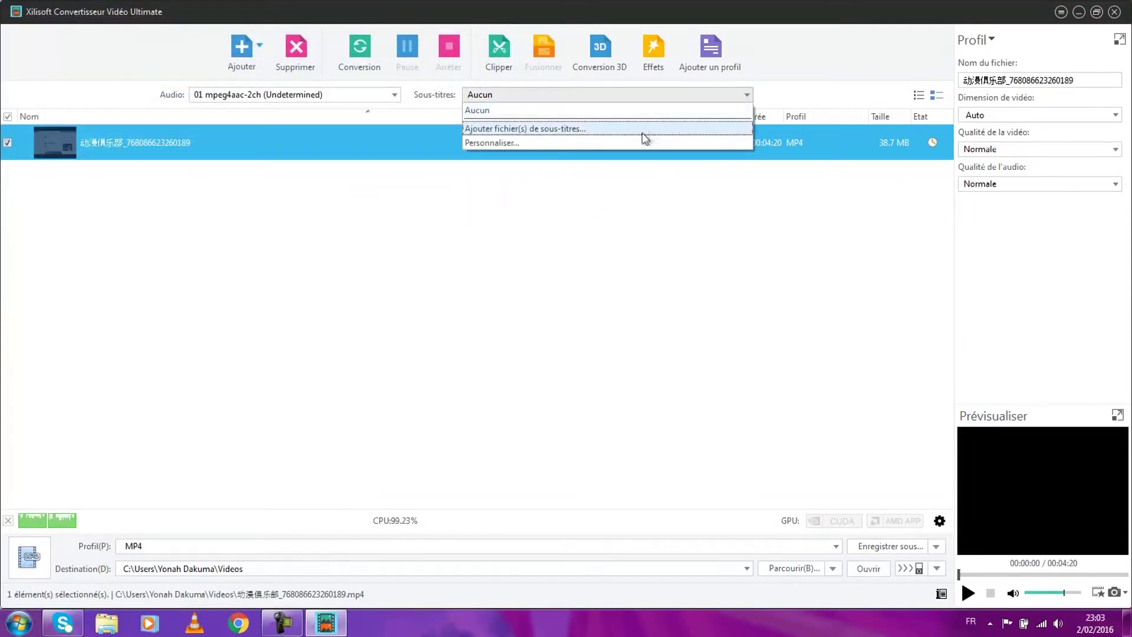
left_click(563, 236)
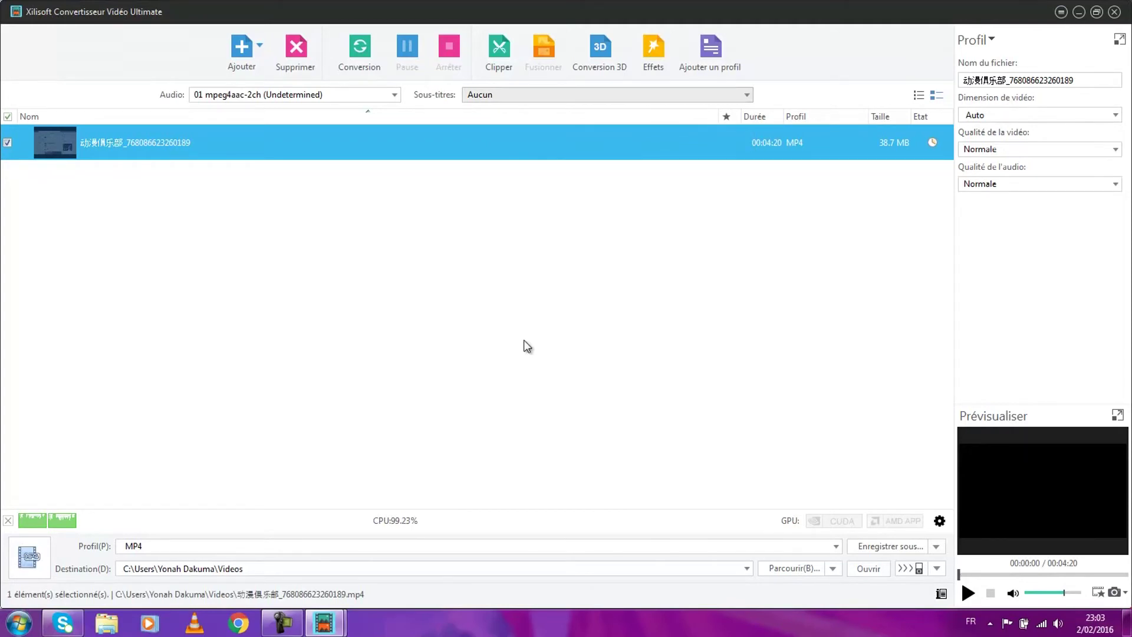
Step: View the subtitle settings in the Effects window, close it and reselect the video in the list
left_click(331, 622)
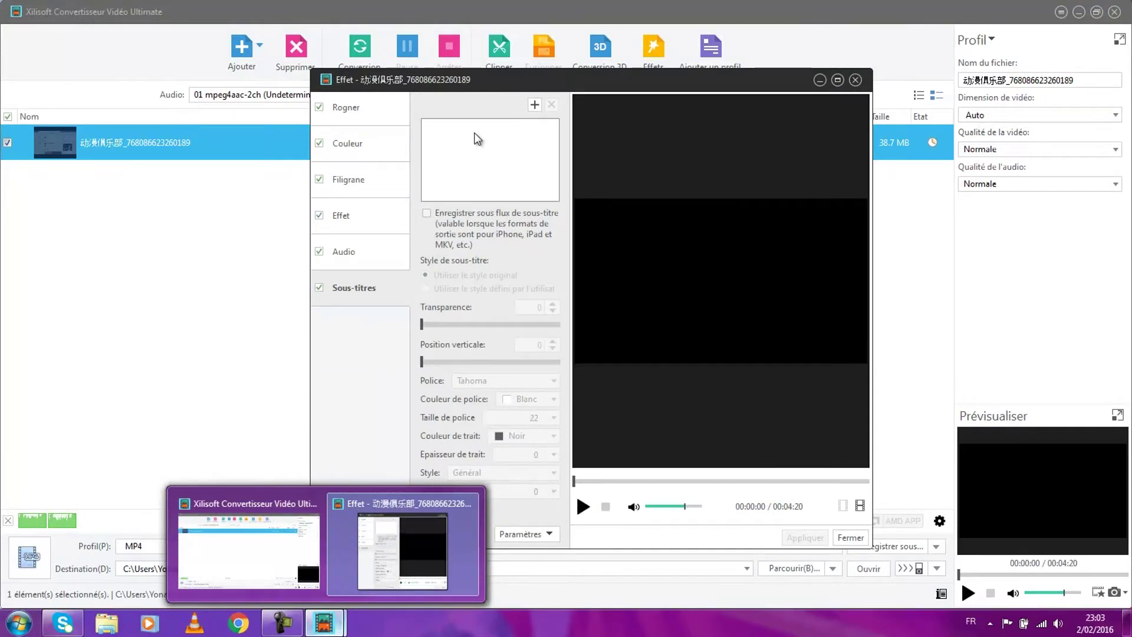
left_click(855, 79)
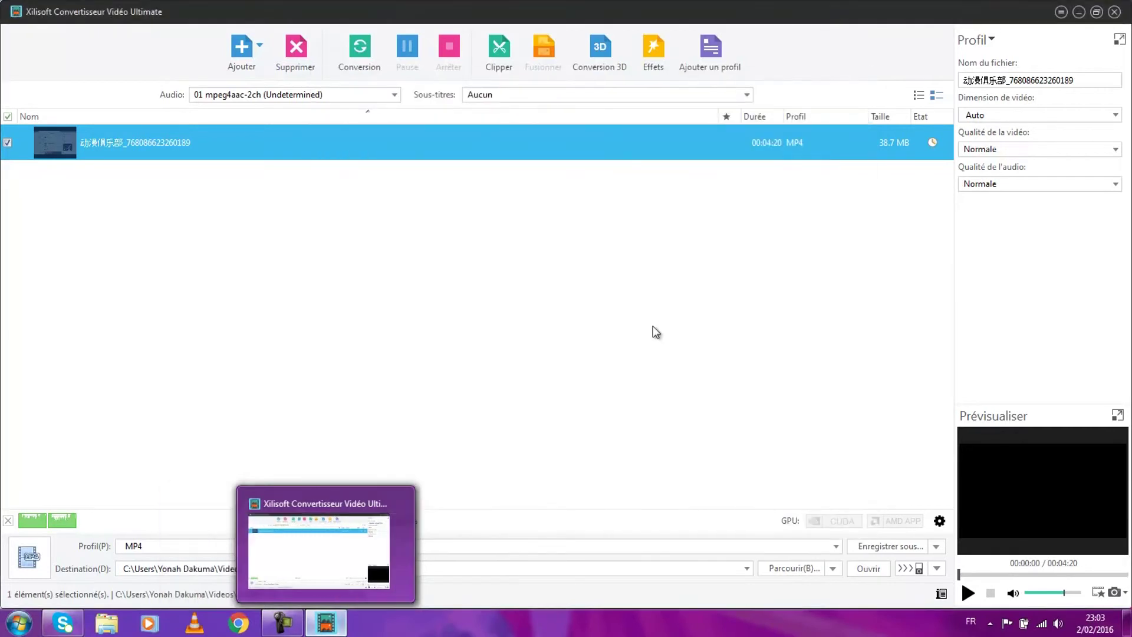
left_click(483, 322)
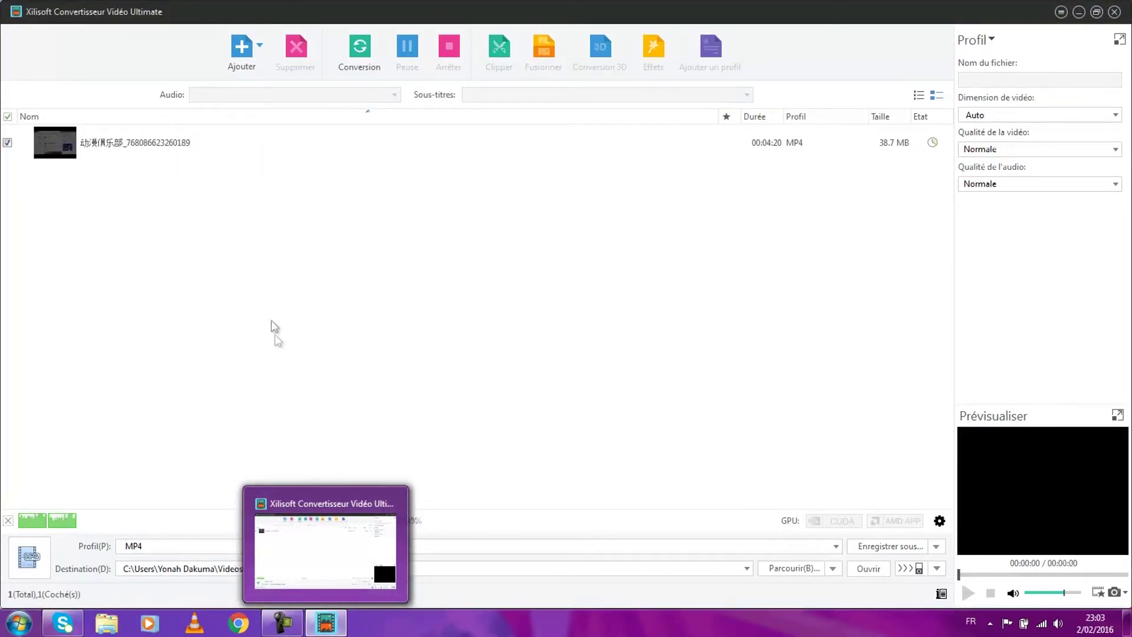
left_click(143, 144)
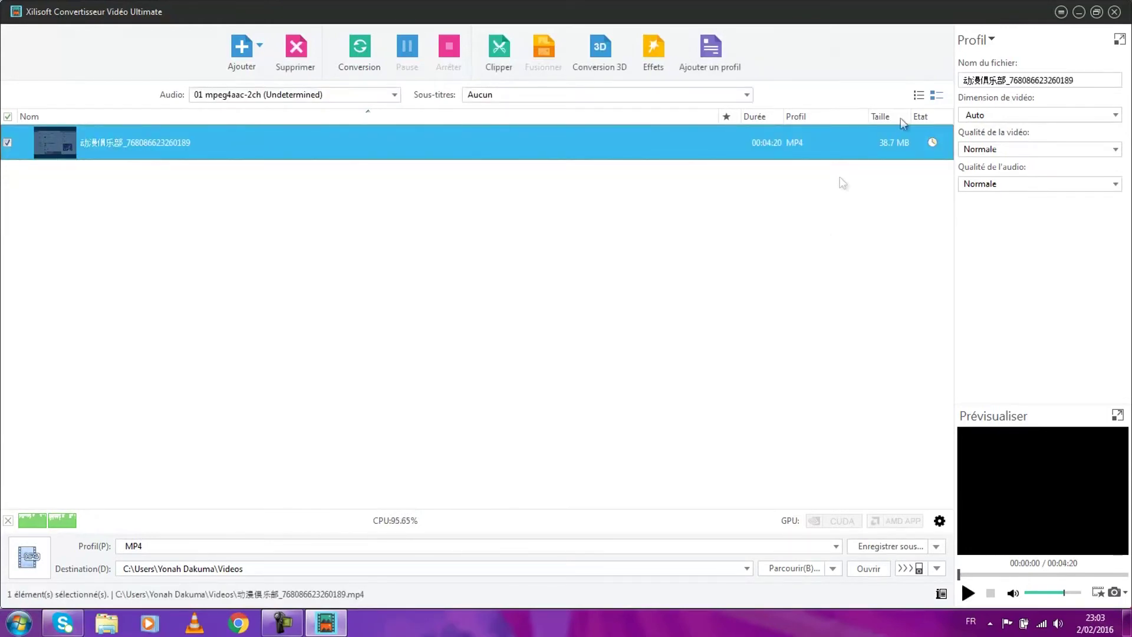
Step: Examine the available video dimensions, video quality levels and audio quality levels, keeping the Auto and Normale settings
left_click(1113, 118)
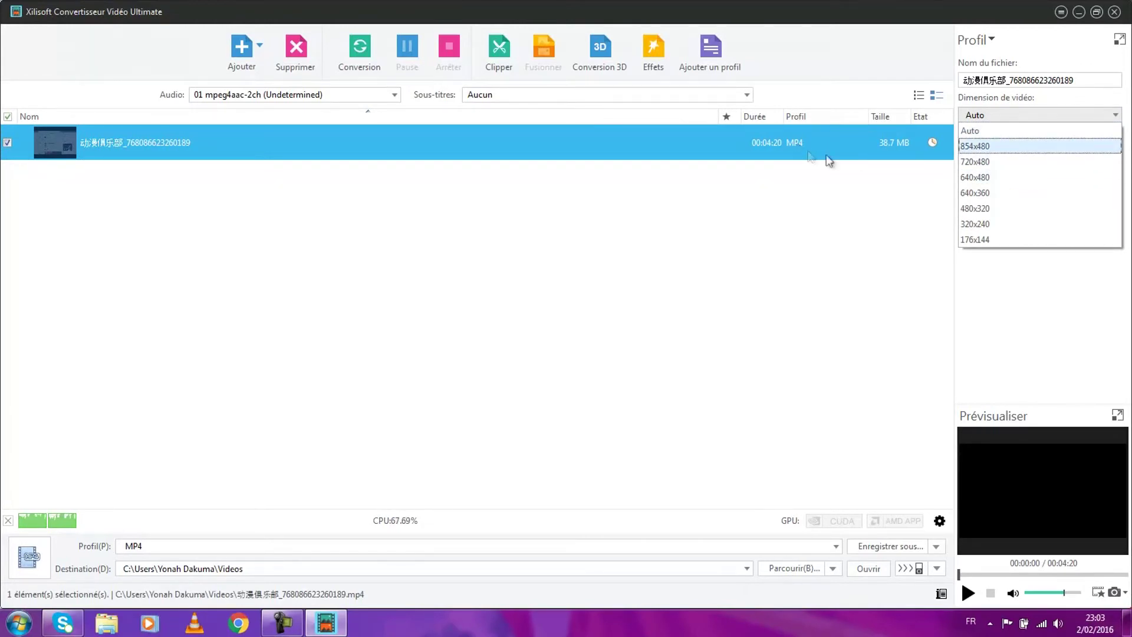
left_click(1014, 261)
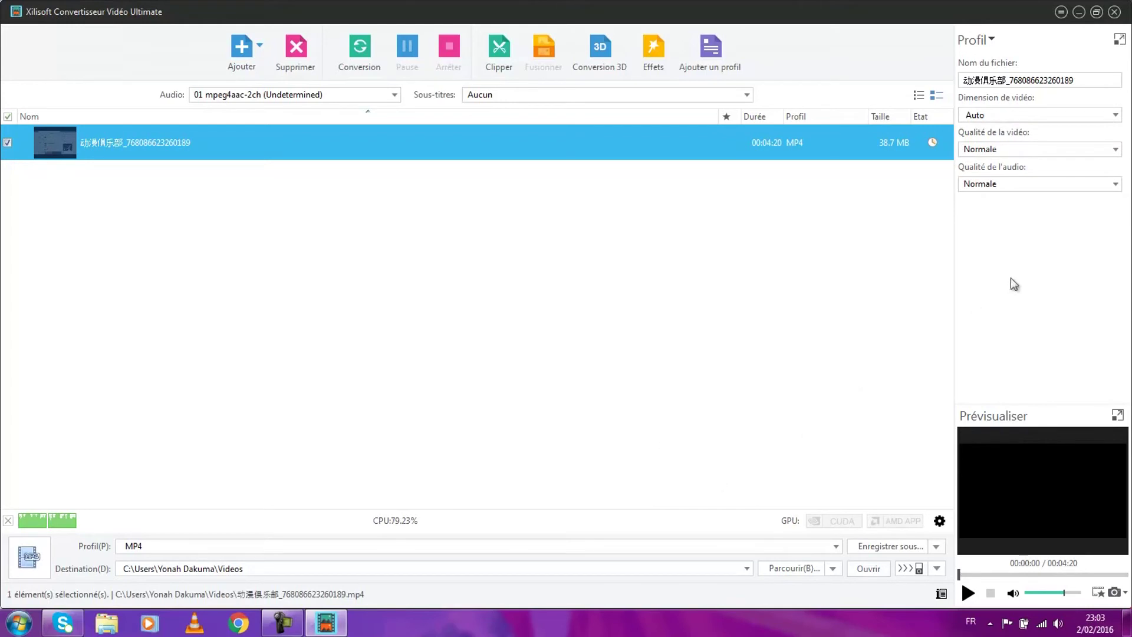
left_click(1106, 151)
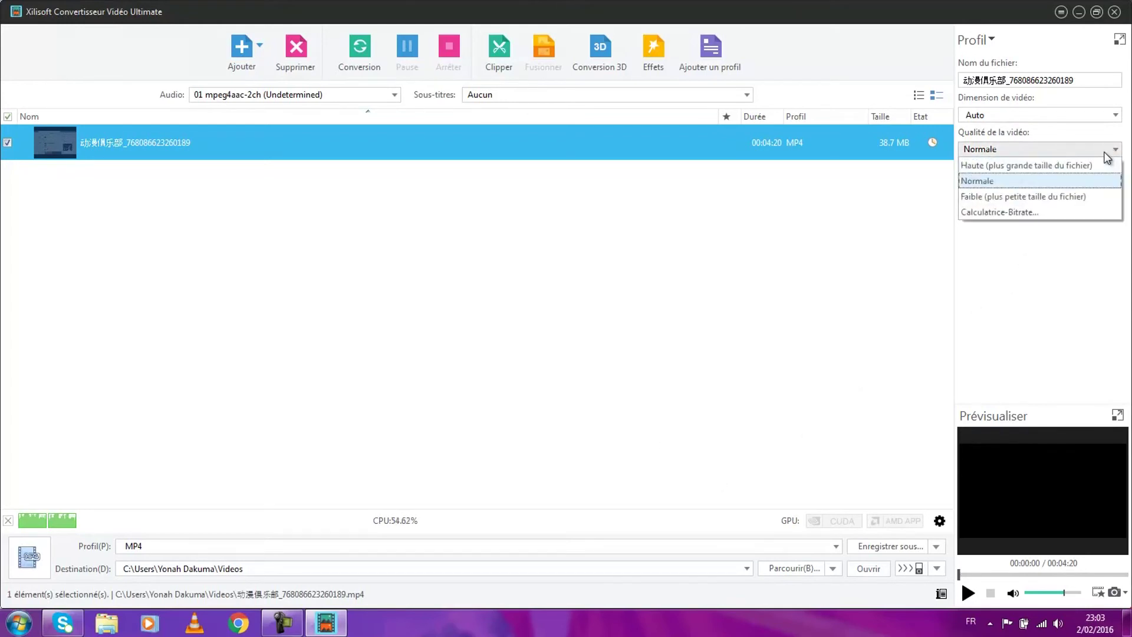
left_click(1106, 153)
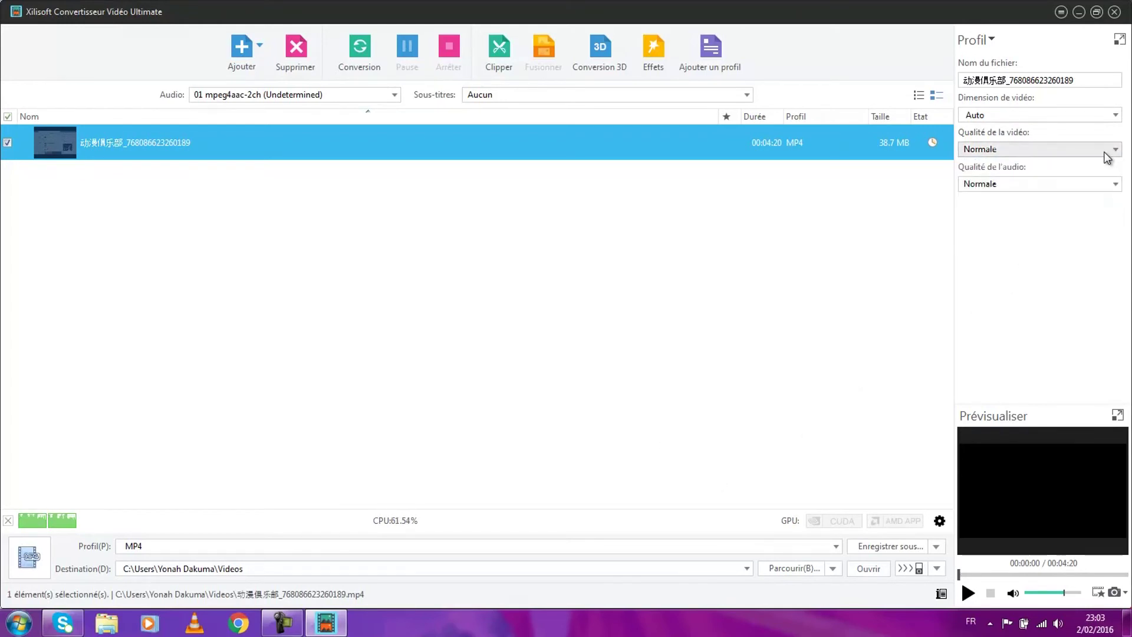
left_click(1106, 154)
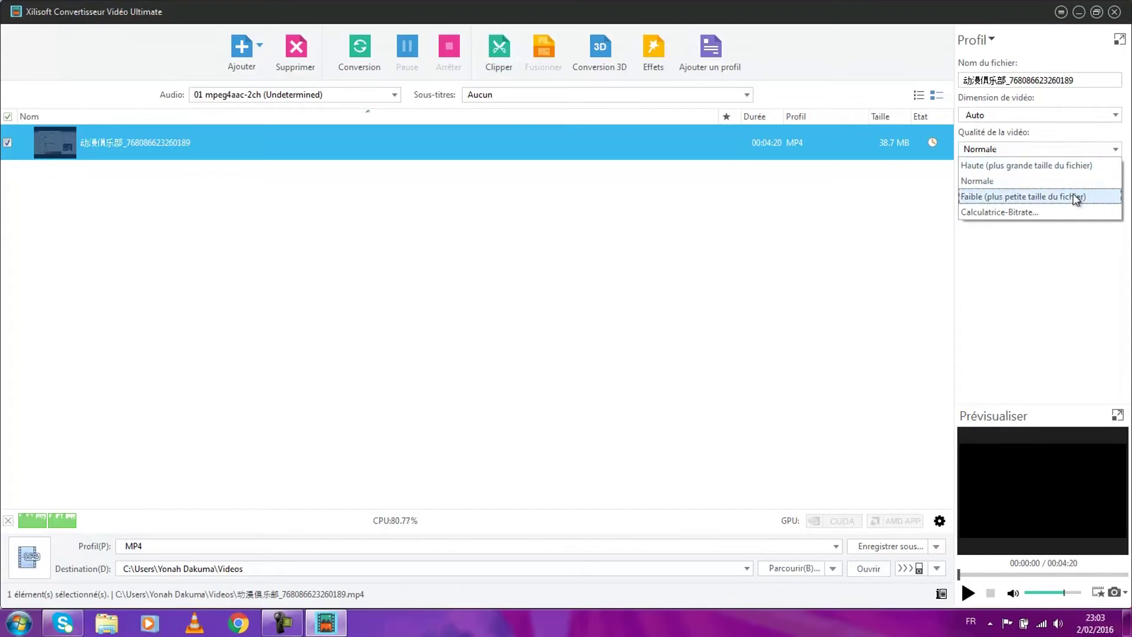
left_click(1048, 272)
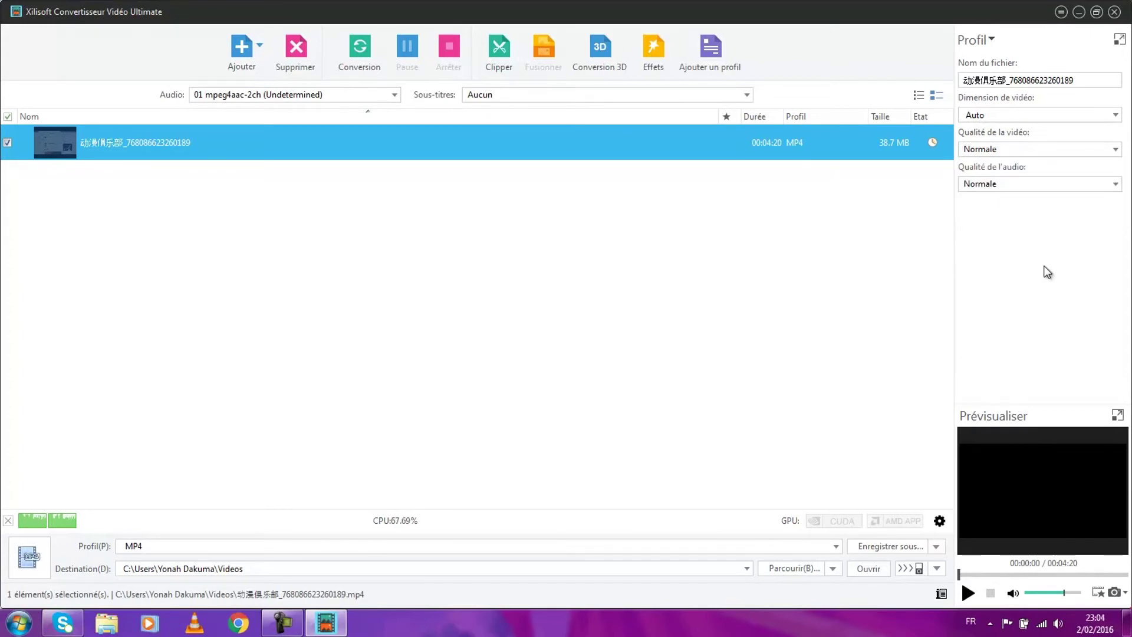
left_click(1113, 185)
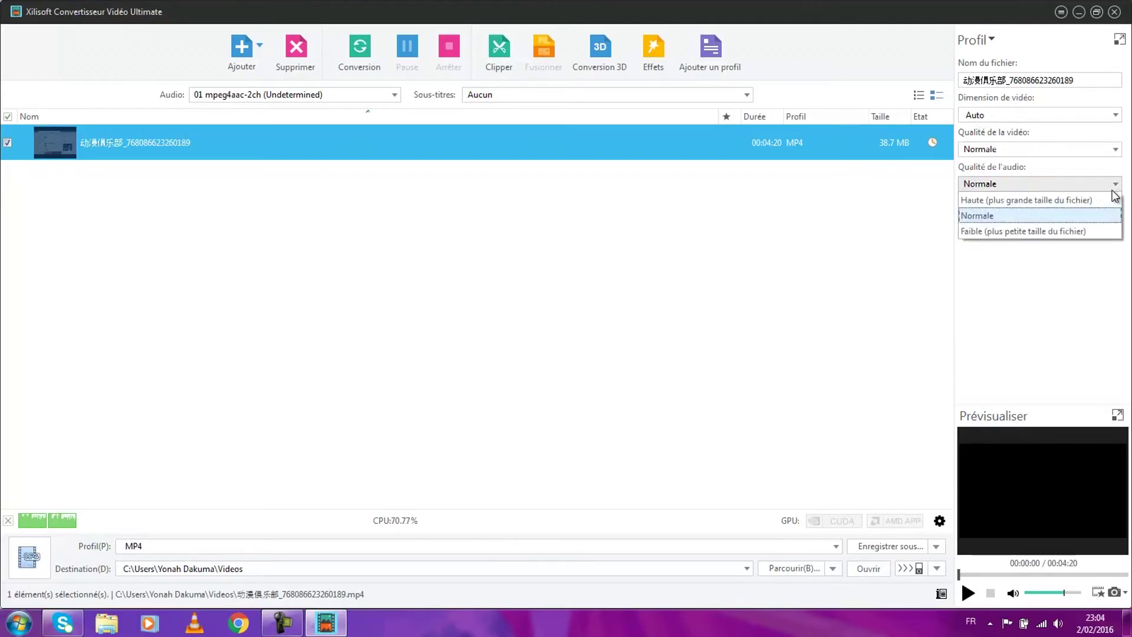
left_click(1038, 216)
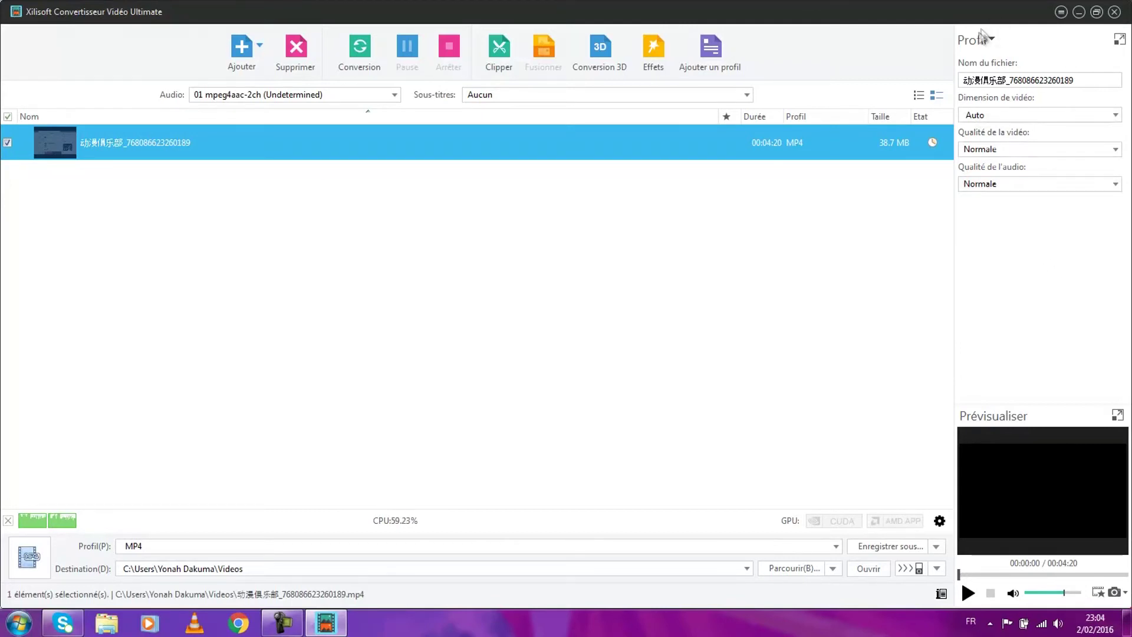
Step: Examine the profile's video stream settings and its audio stream settings
left_click(976, 41)
scroll(1072, 263, "down", 1)
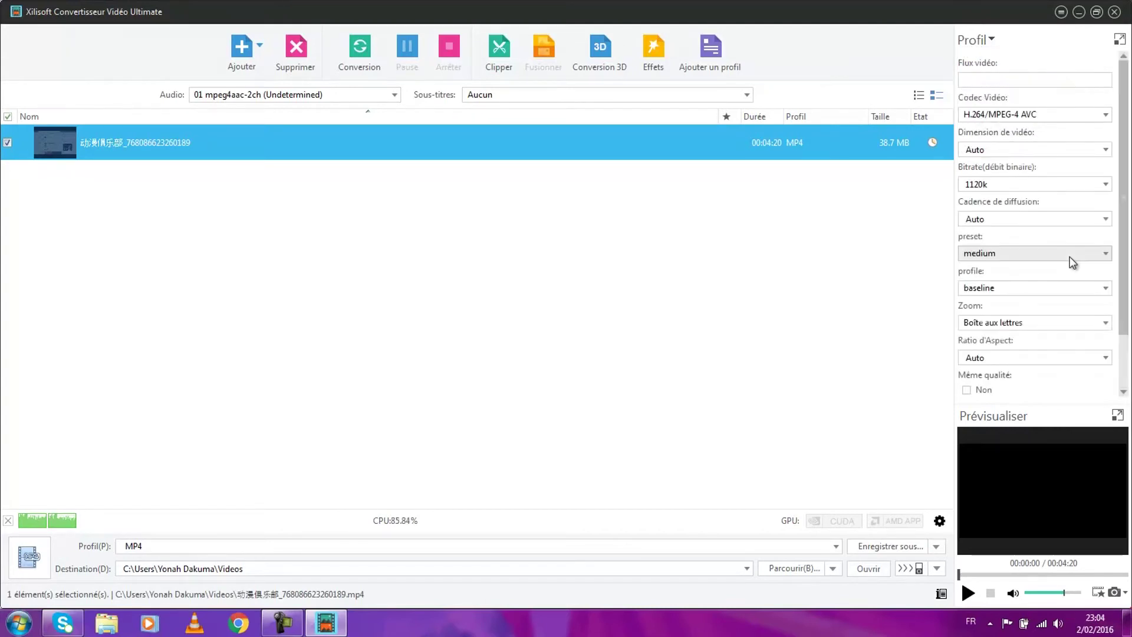
scroll(1040, 129, "down", 2)
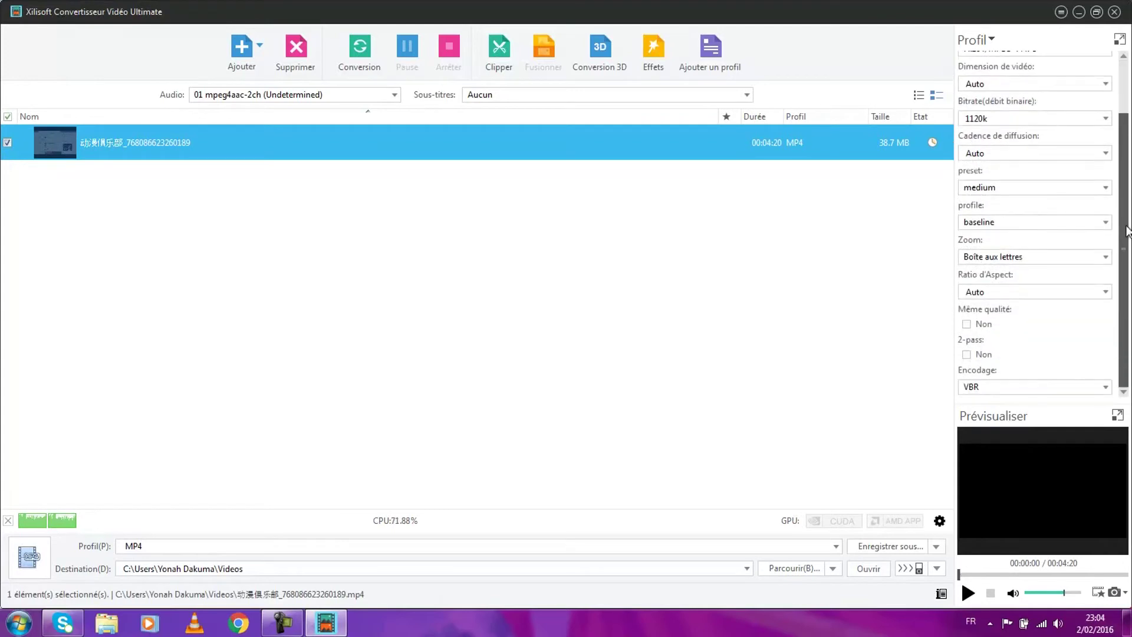
left_click(989, 36)
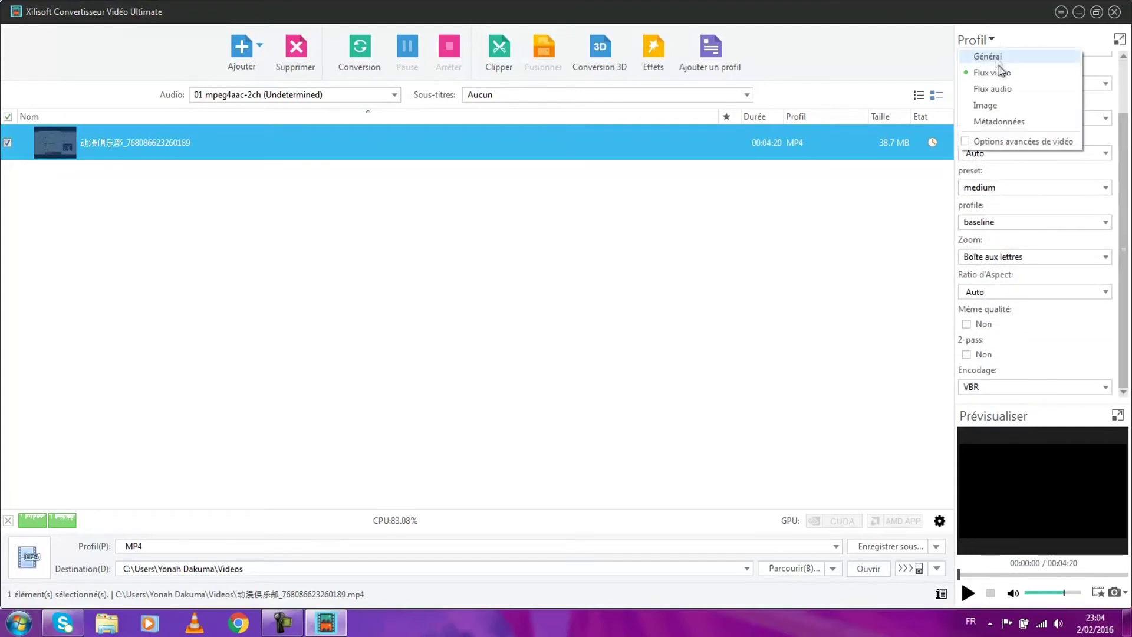
left_click(996, 88)
scroll(1064, 241, "down", 1)
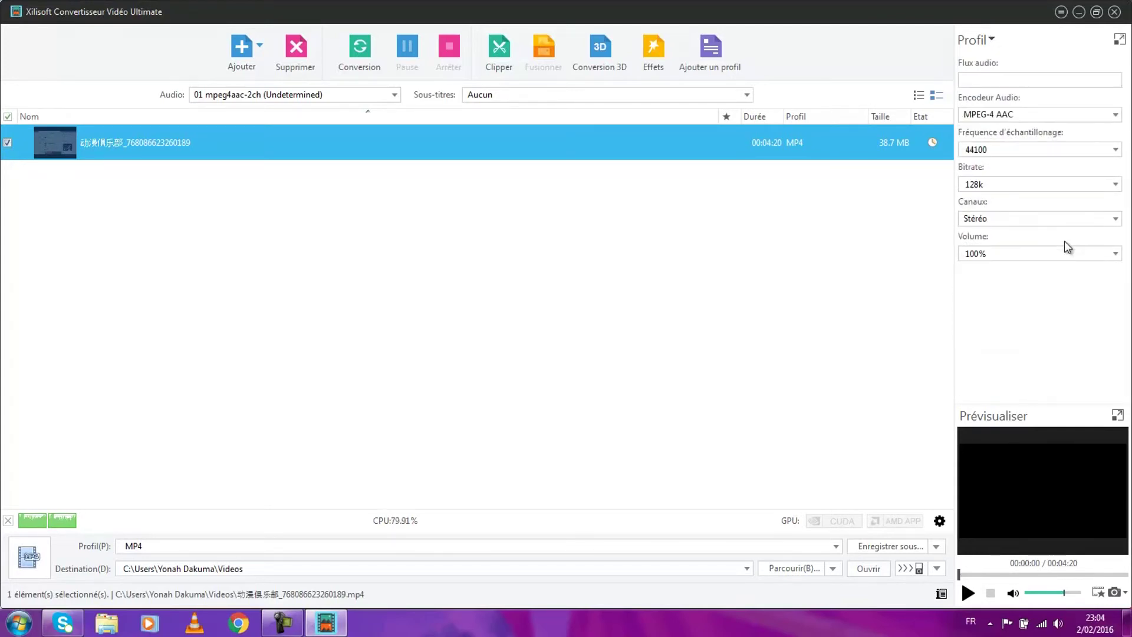
Step: View the profile's image and metadata sections, and return to the general profile settings
left_click(974, 40)
left_click(990, 101)
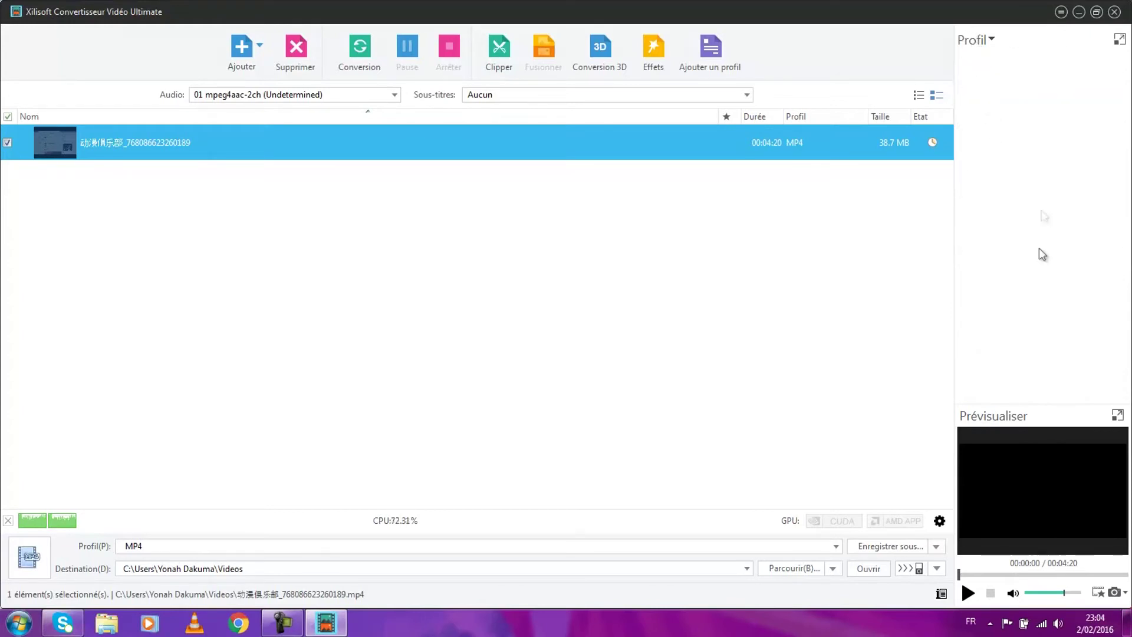
left_click(976, 40)
left_click(986, 122)
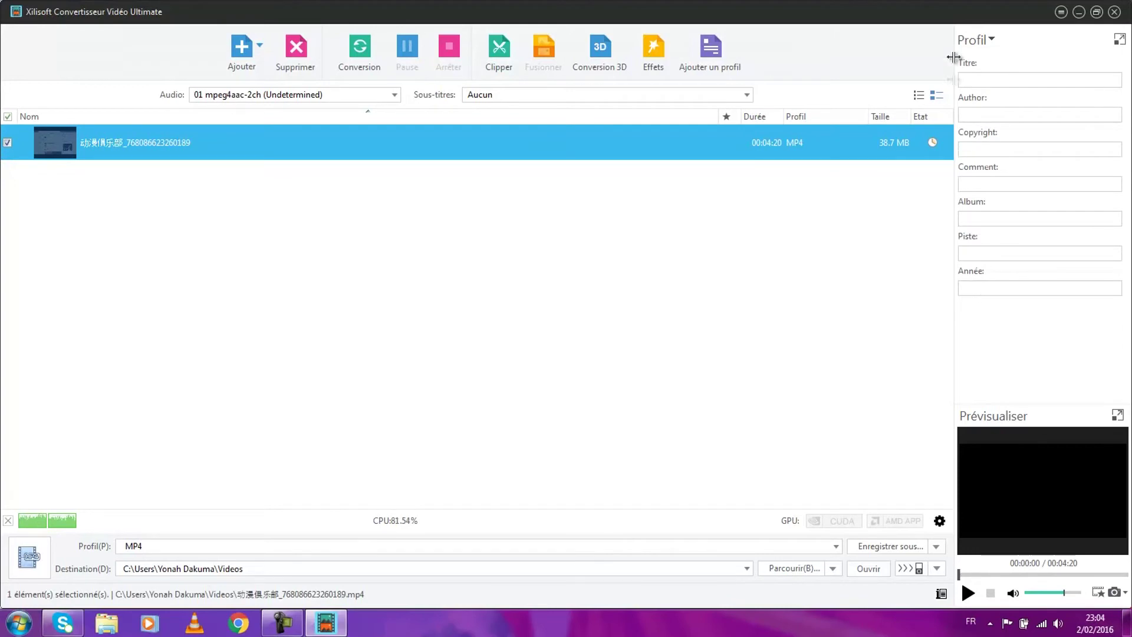
left_click(976, 40)
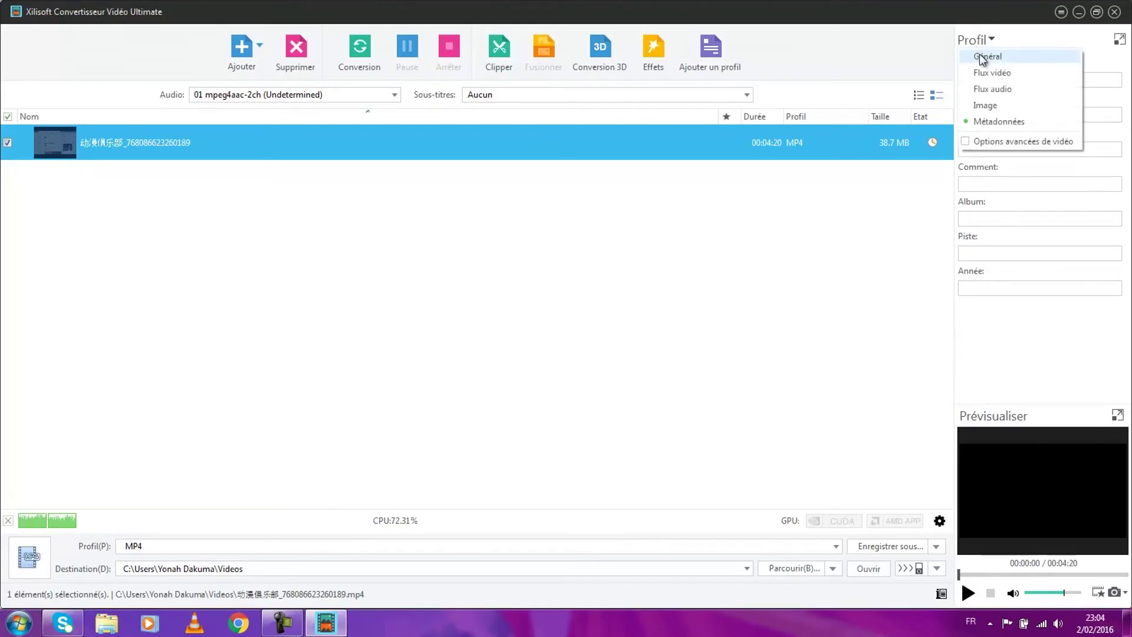
left_click(982, 56)
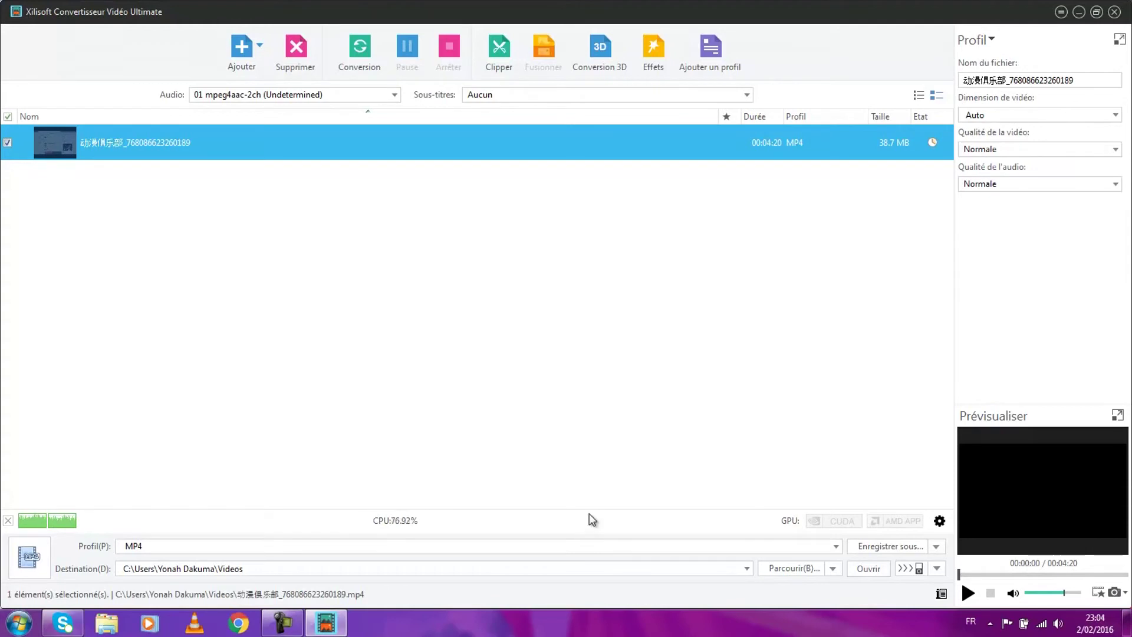
Step: View the video in the enlarged preview, close it and set the video dimension to 854x480
left_click(1117, 416)
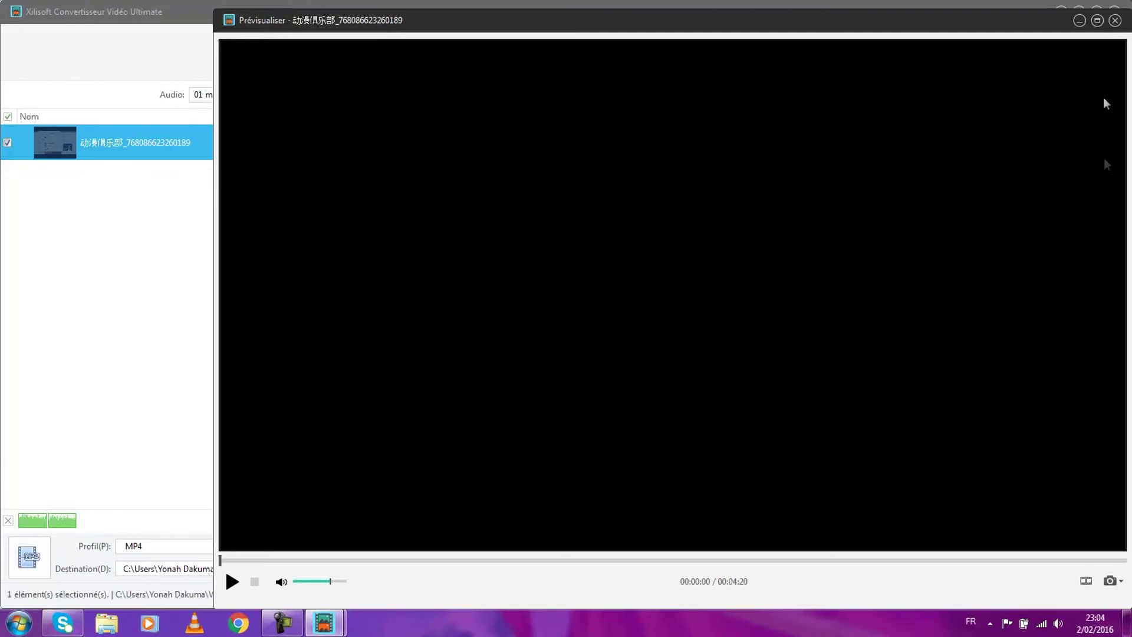
left_click(1115, 21)
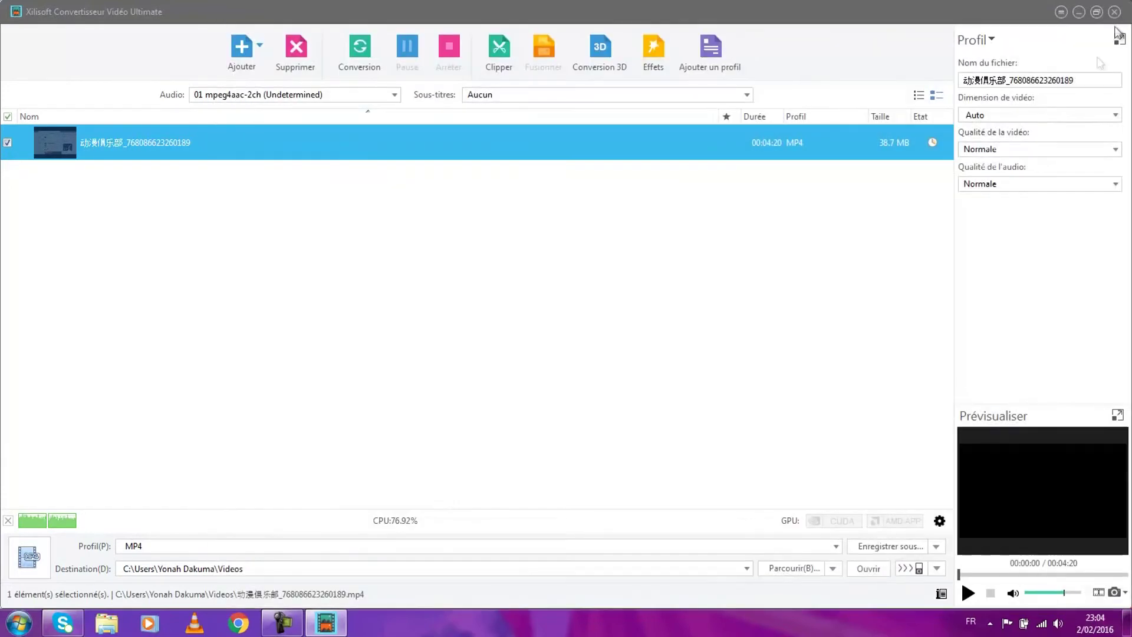
left_click(1114, 115)
left_click(1094, 146)
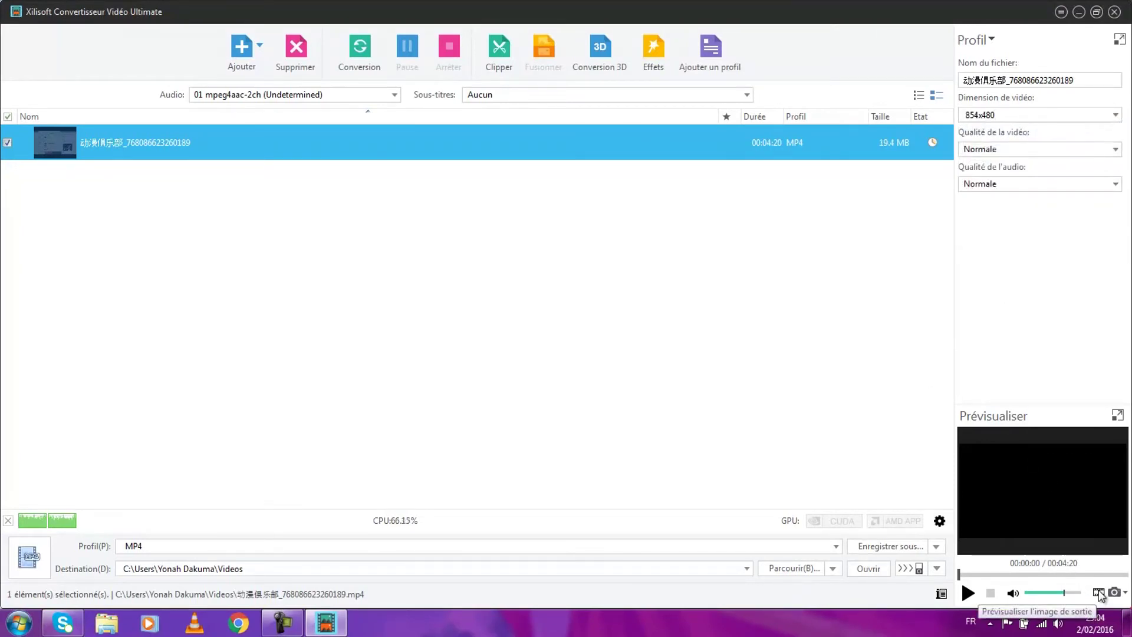
Step: Check the 854x480 video in the enlarged preview window and close the preview
left_click(1117, 414)
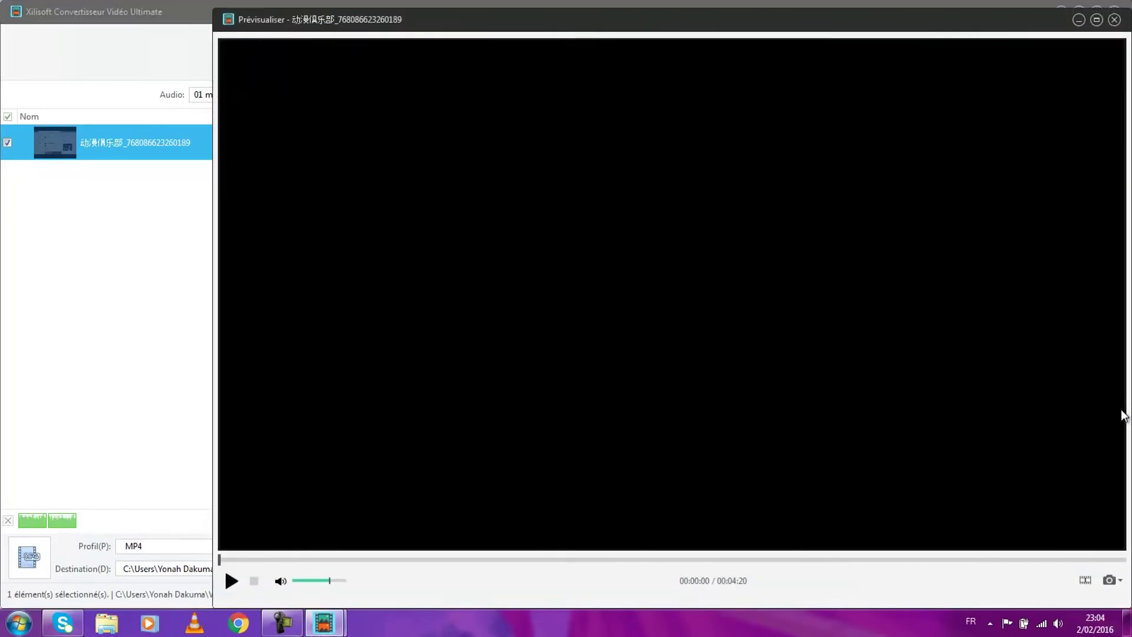
left_click(1114, 20)
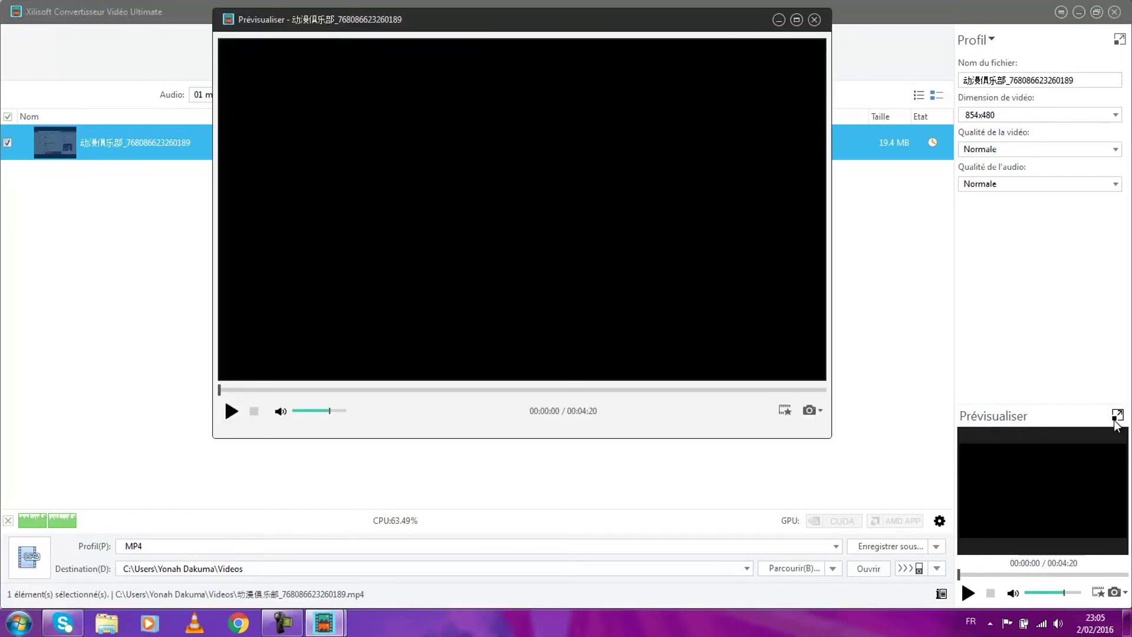
left_click(1117, 414)
left_click(814, 20)
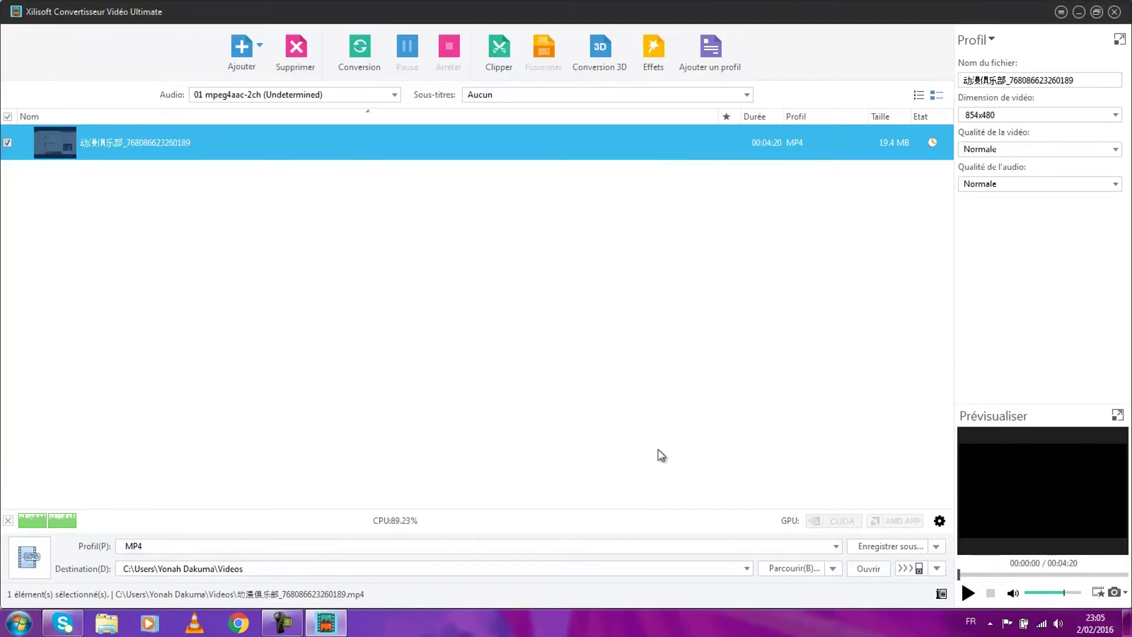
Step: Examine the conversion profiles for devices such as iPhone, iPad & Apple TV, PlayStation and Wii & DS
left_click(664, 544)
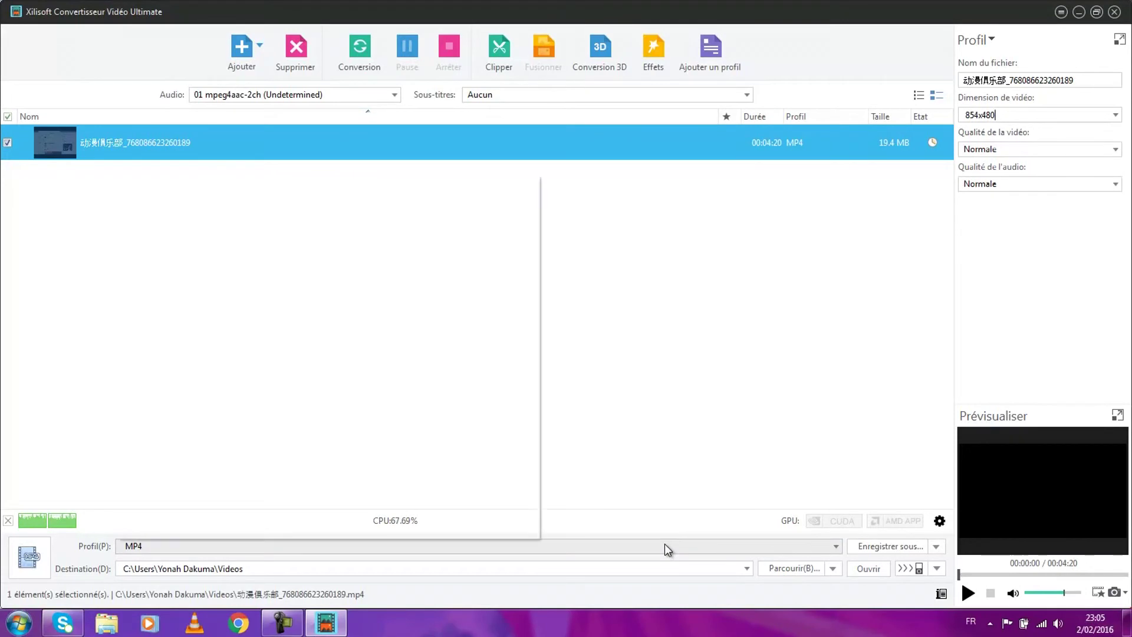
left_click(229, 329)
left_click(180, 309)
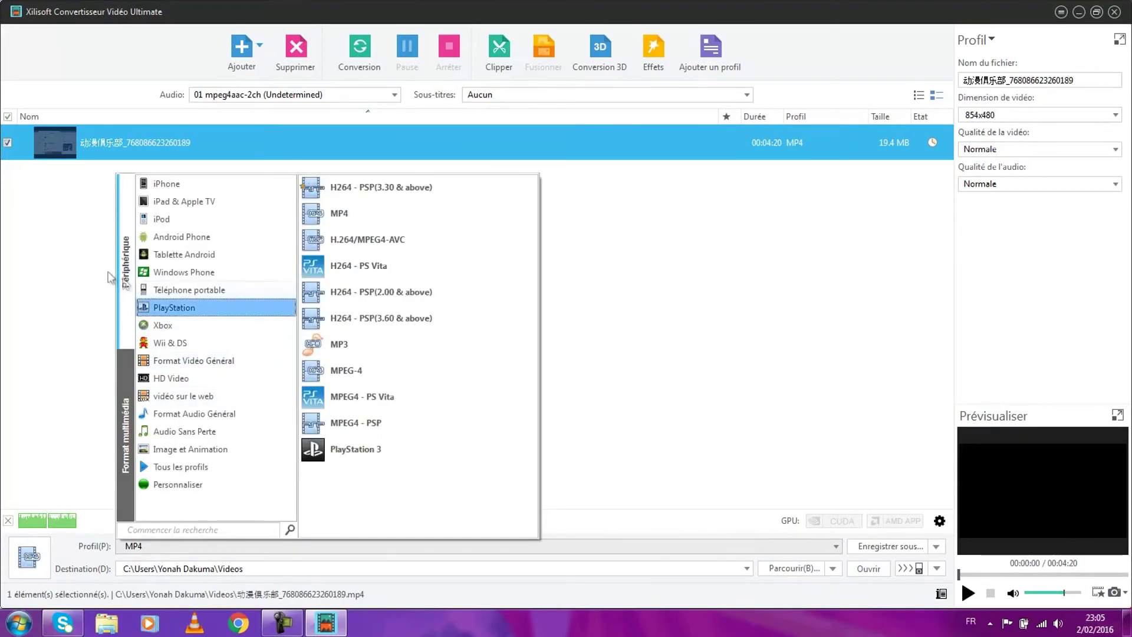
left_click(177, 201)
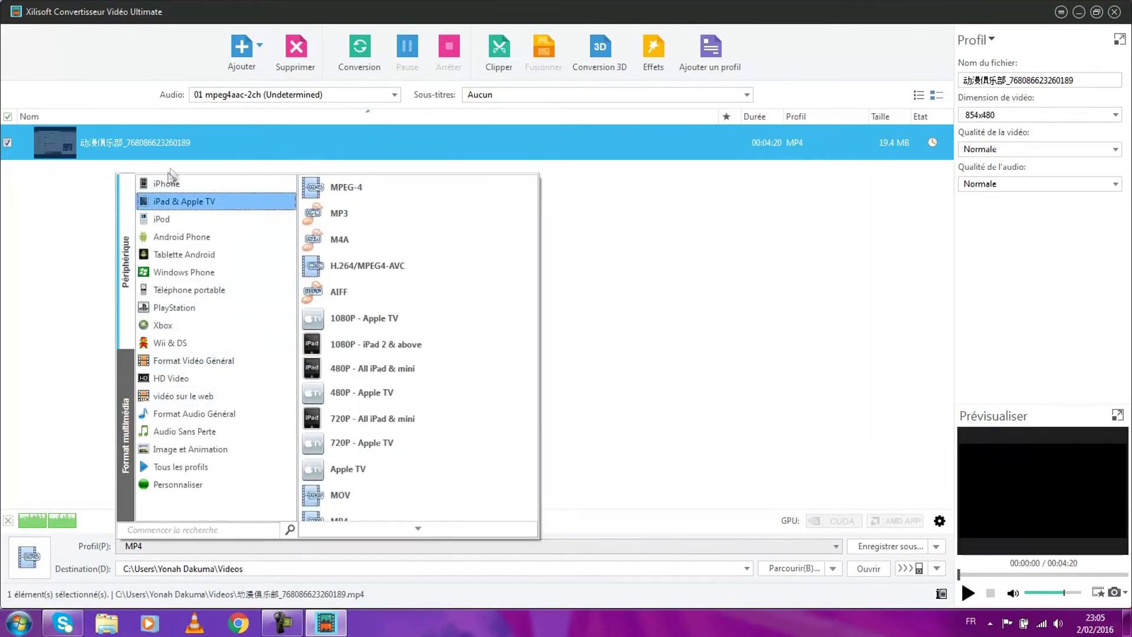
left_click(168, 183)
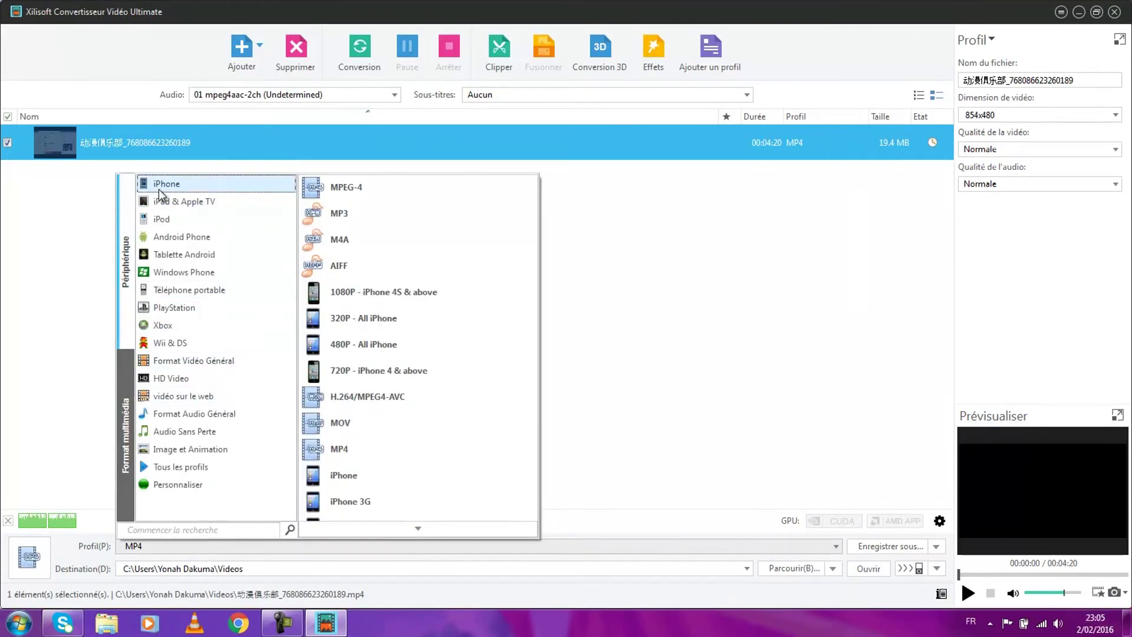
left_click(161, 200)
left_click(178, 309)
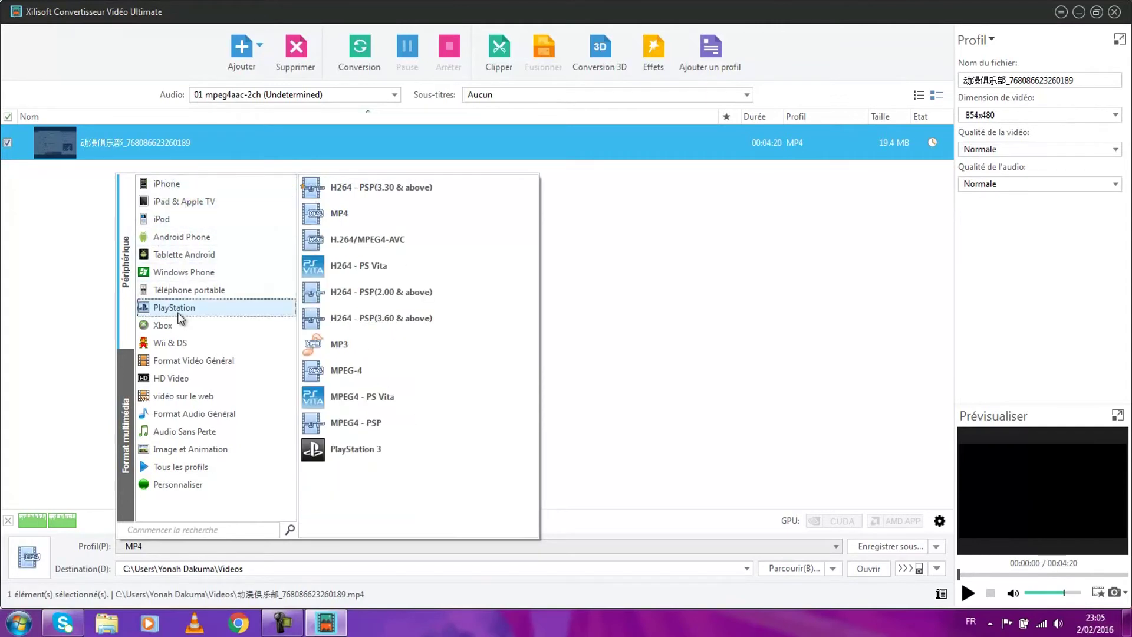
left_click(180, 201)
left_click(169, 345)
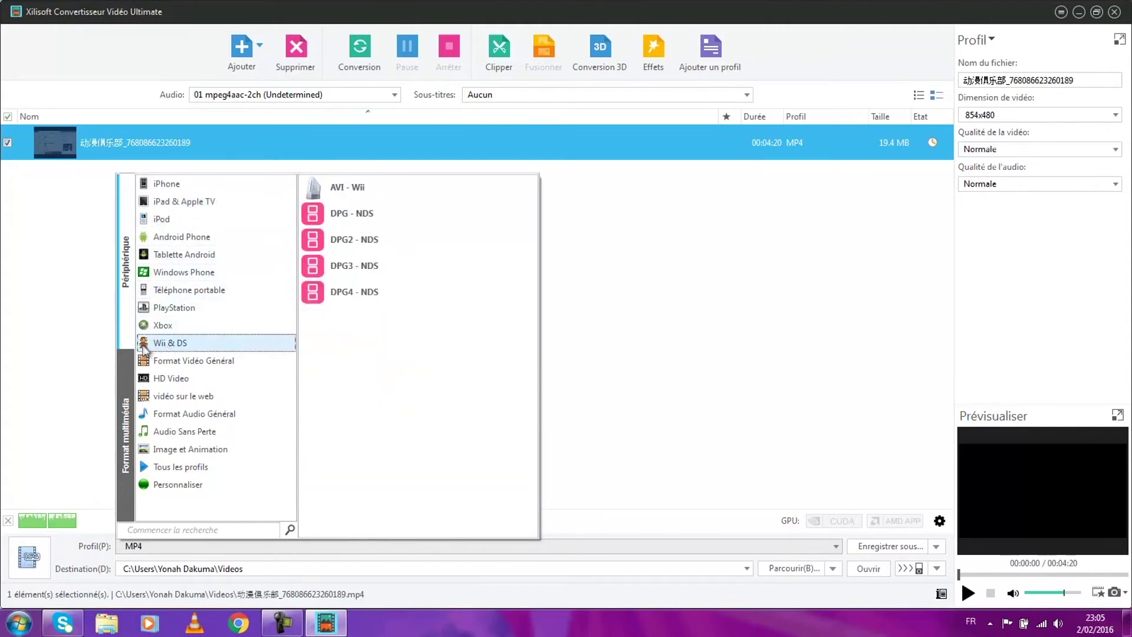
Step: Examine the output formats listed under Format Vidéo Général
left_click(176, 362)
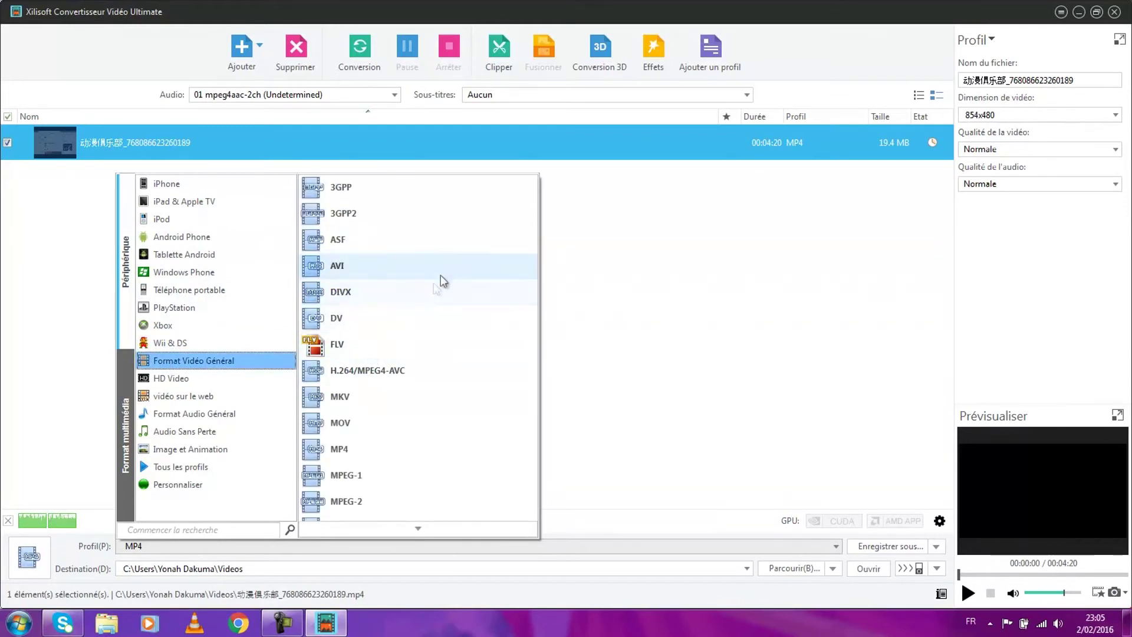
left_click(430, 344)
scroll(430, 343, "down", 1)
scroll(430, 344, "down", 3)
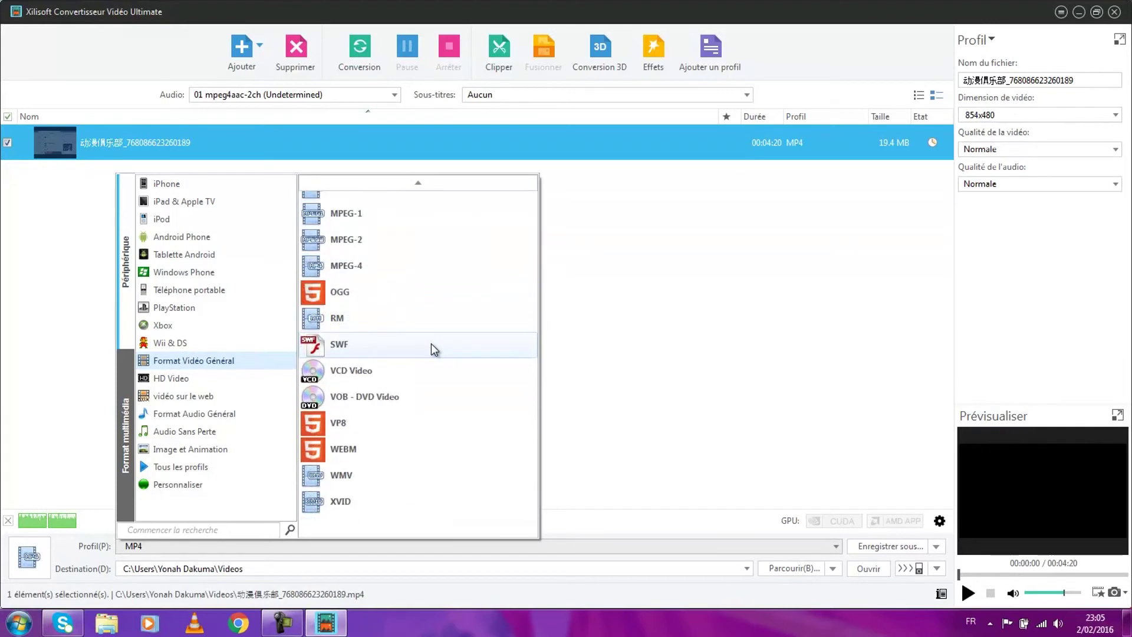
scroll(431, 343, "up", 5)
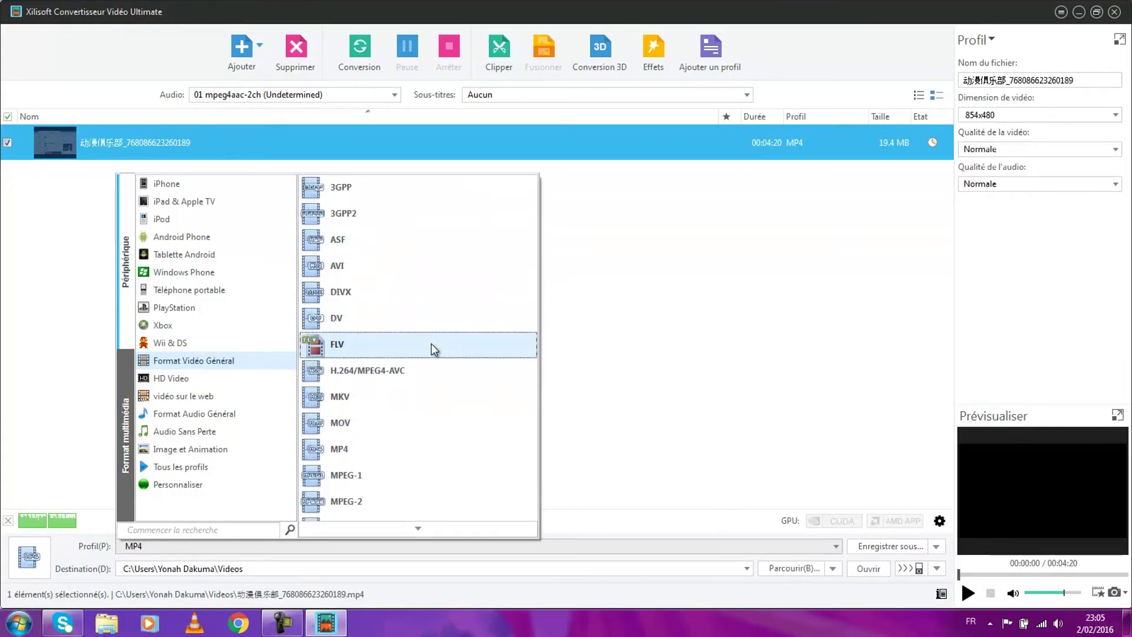
left_click(354, 370)
Step: Examine the output formats listed under HD Video
left_click(175, 381)
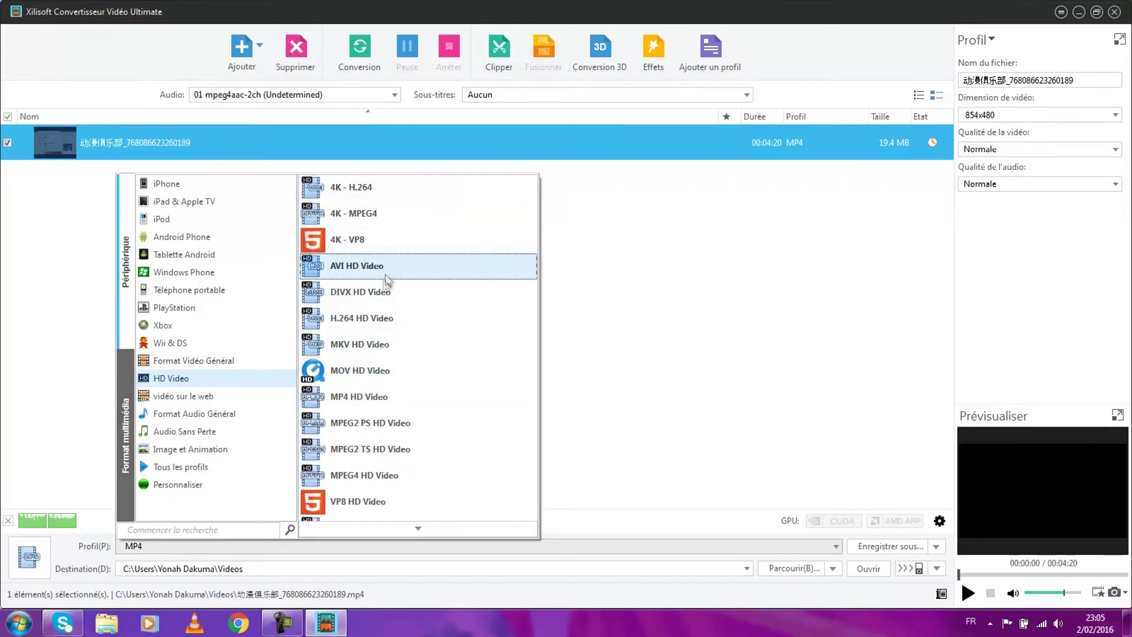
left_click(381, 391)
scroll(381, 390, "down", 1)
scroll(381, 389, "up", 1)
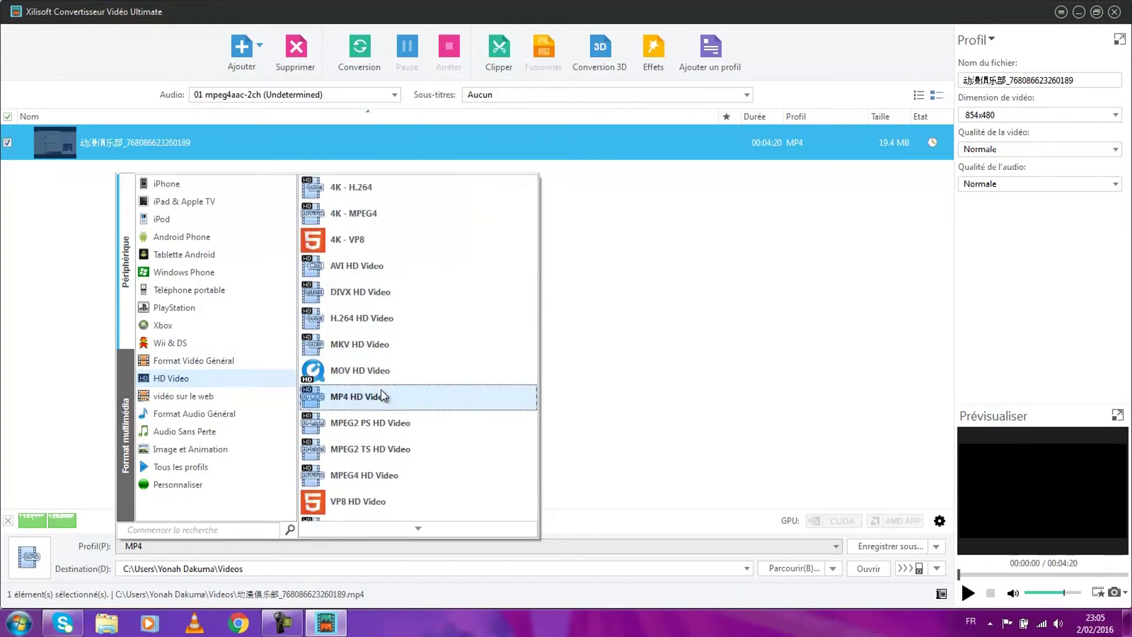
scroll(380, 389, "down", 1)
scroll(425, 422, "up", 1)
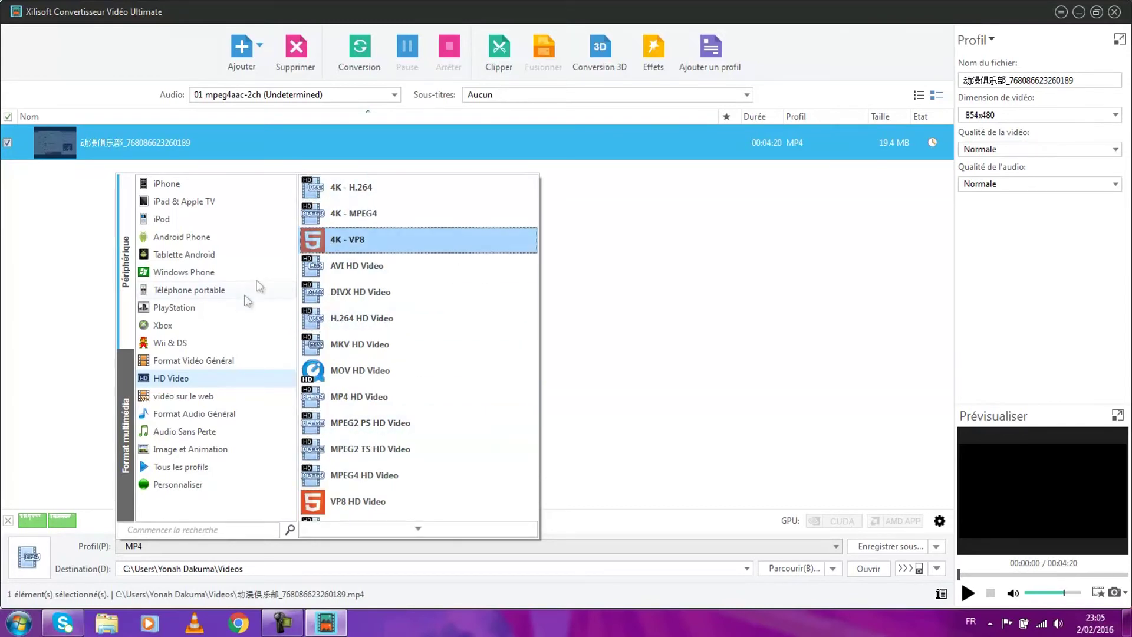
Step: Examine the web video profiles and the general audio formats
left_click(200, 397)
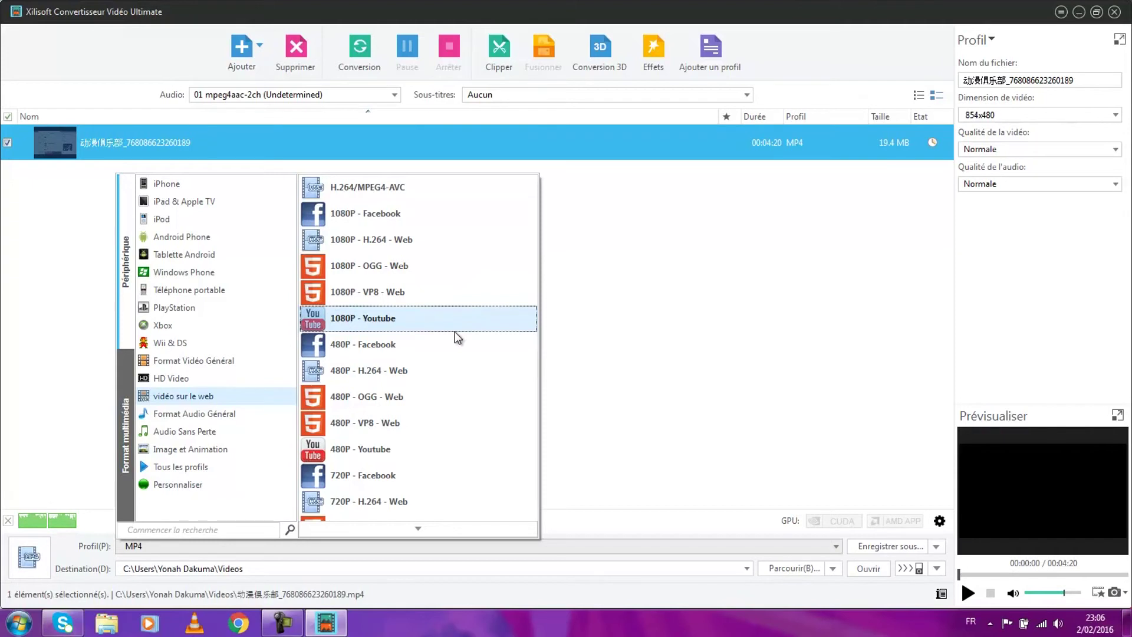
left_click(452, 392)
scroll(452, 388, "down", 1)
left_click(452, 388)
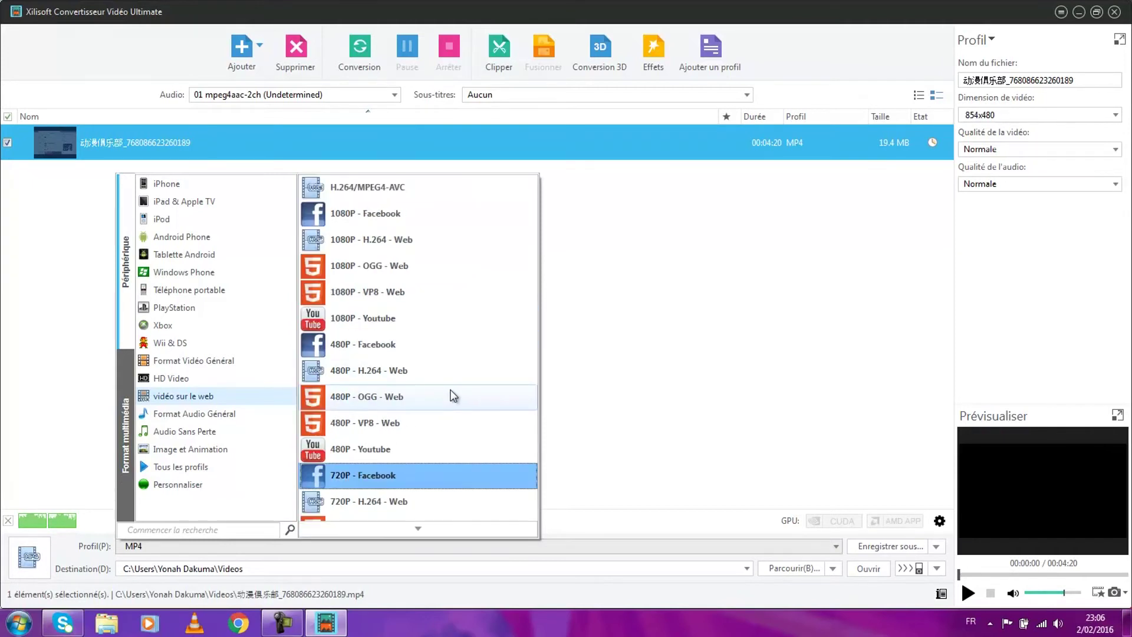
left_click(433, 417)
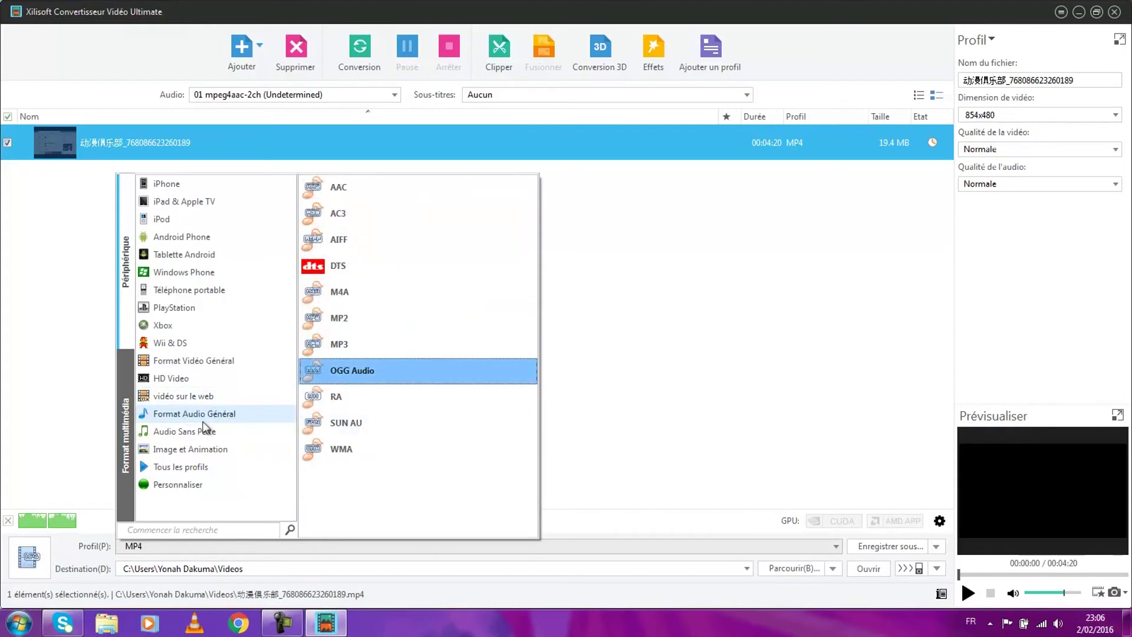
mouse_move(212, 420)
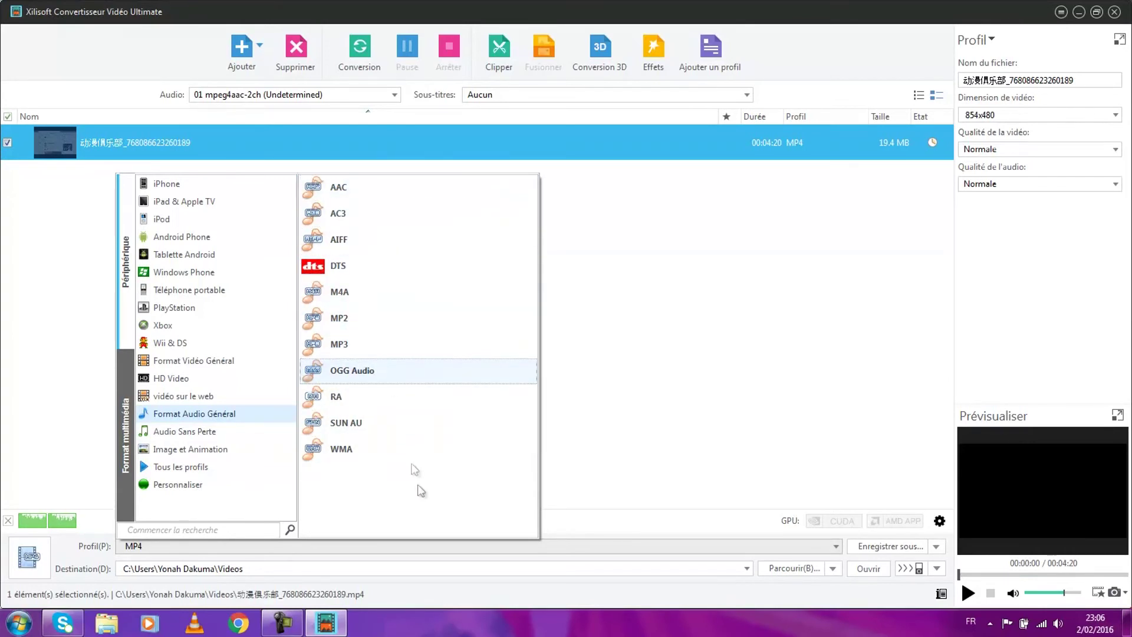
Step: Examine the full list of profiles and the image and animation formats
left_click(180, 467)
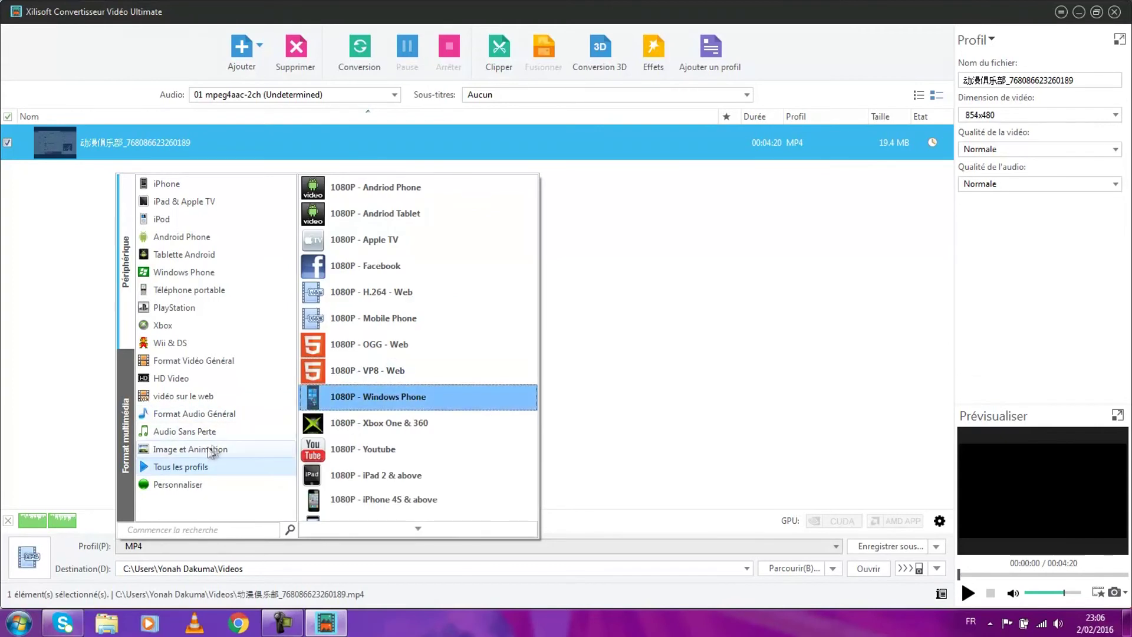
mouse_move(189, 437)
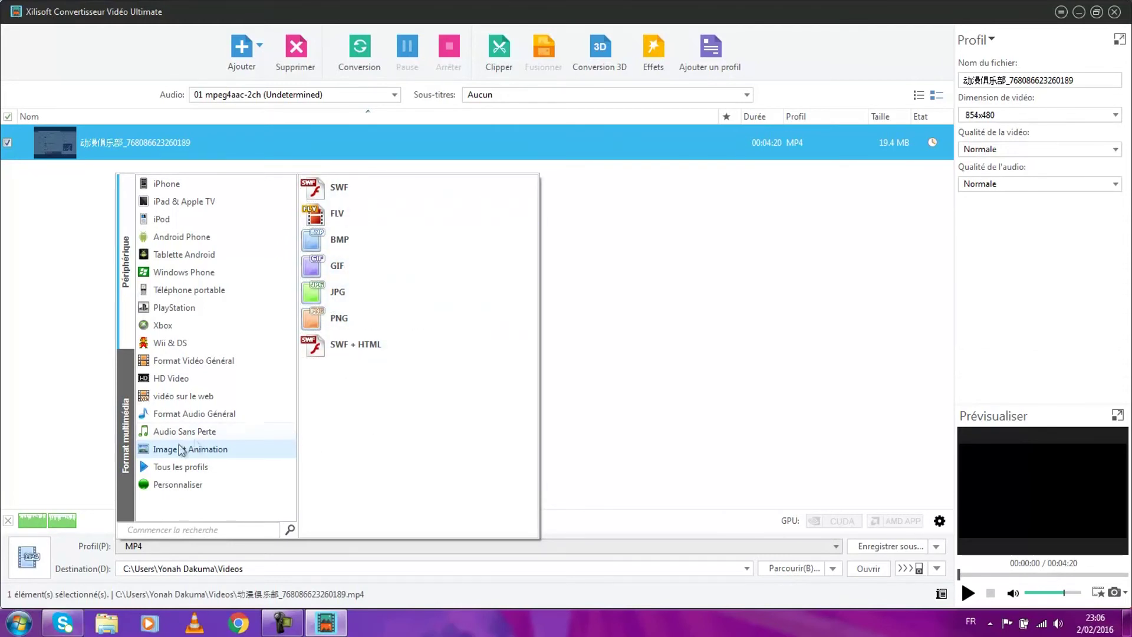
mouse_move(183, 468)
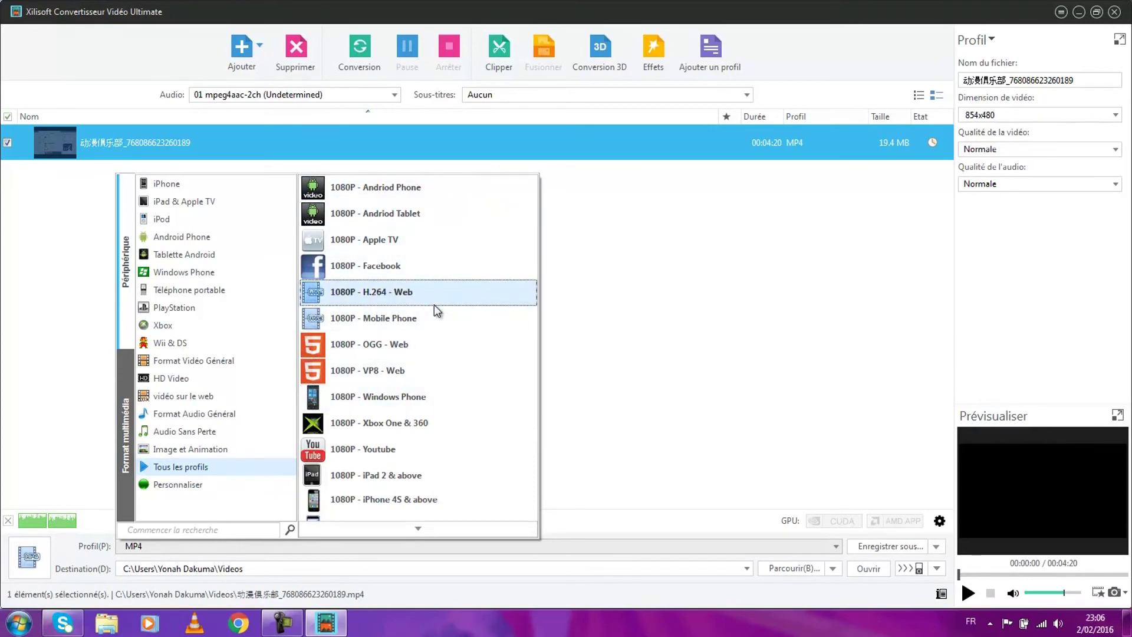
scroll(434, 305, "down", 10)
scroll(434, 304, "down", 10)
scroll(434, 306, "up", 5)
scroll(432, 366, "up", 10)
left_click(423, 371)
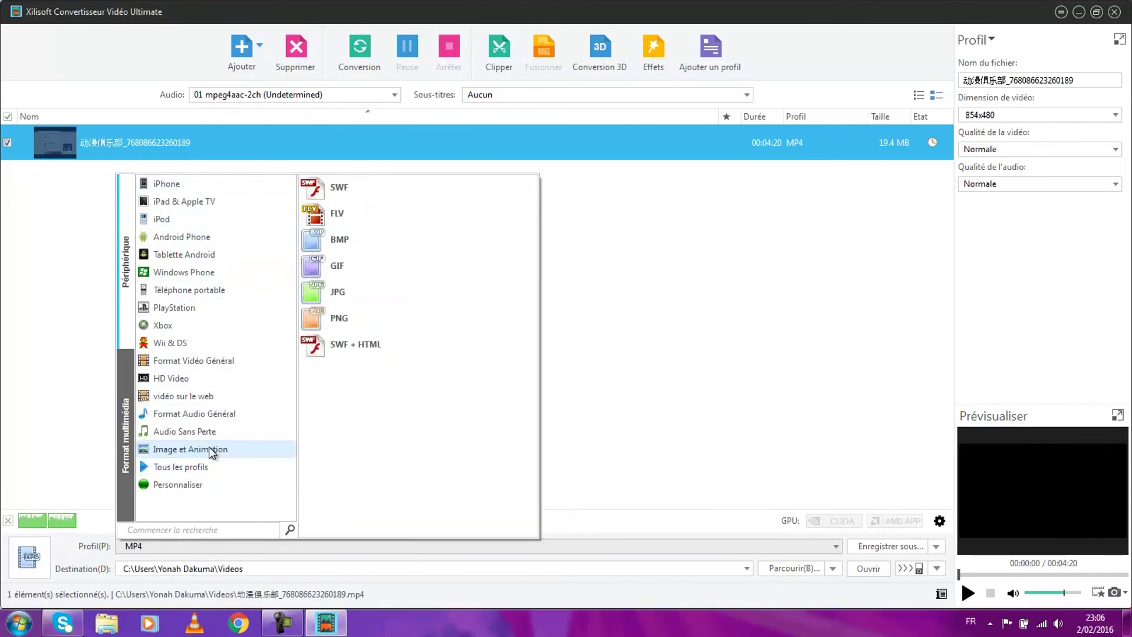
Step: Dismiss the profile list without choosing a profile and exit the video converter
left_click(685, 384)
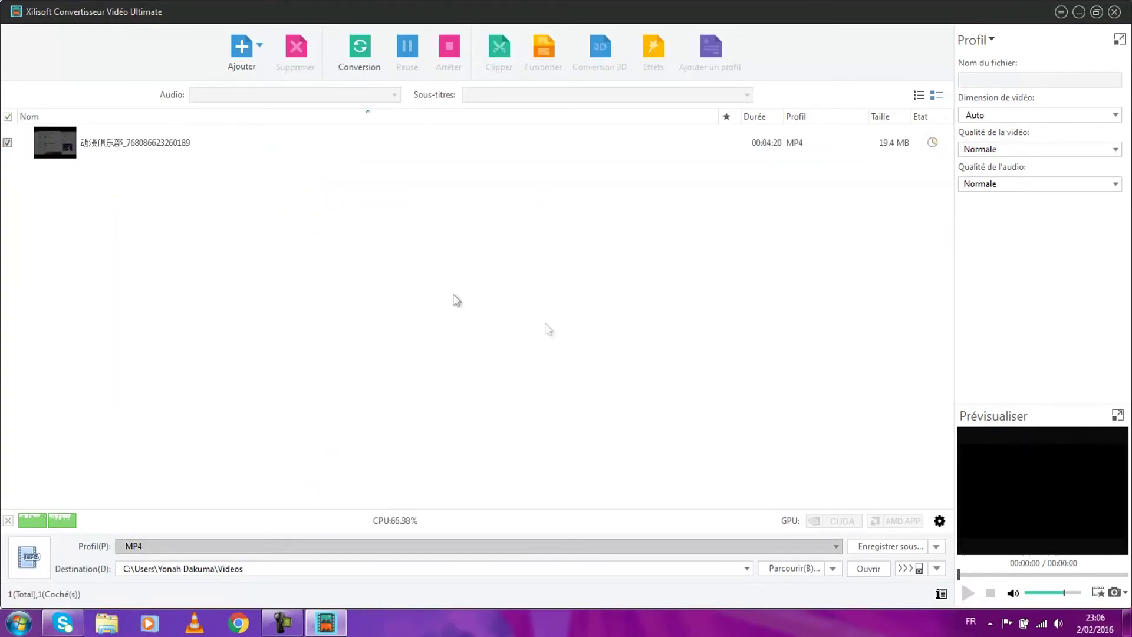
left_click(942, 139)
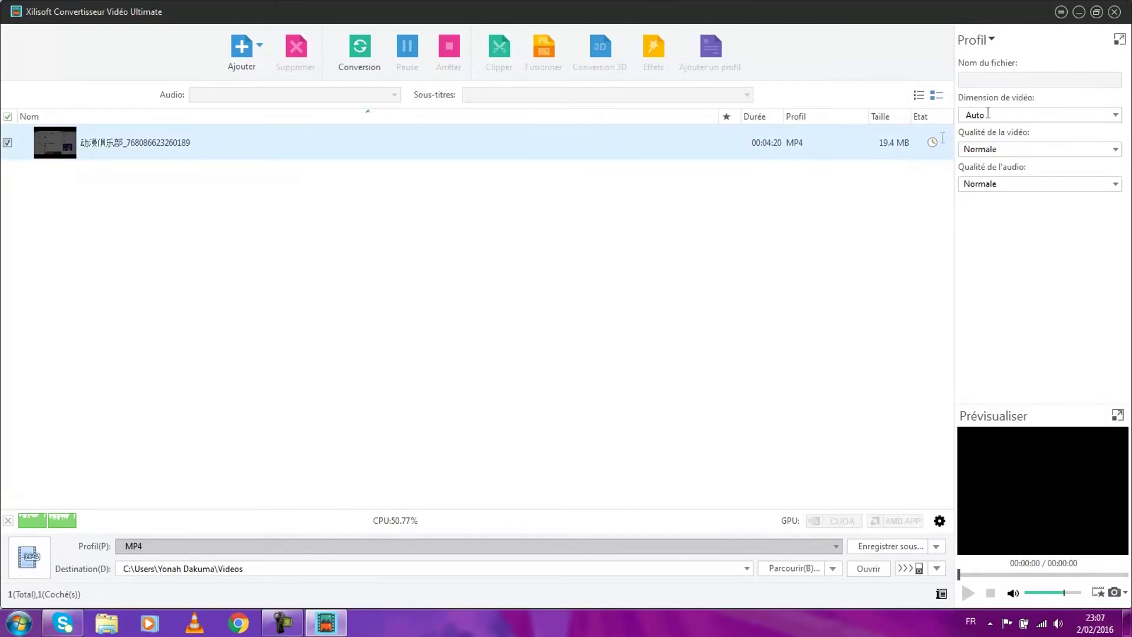
left_click(1118, 17)
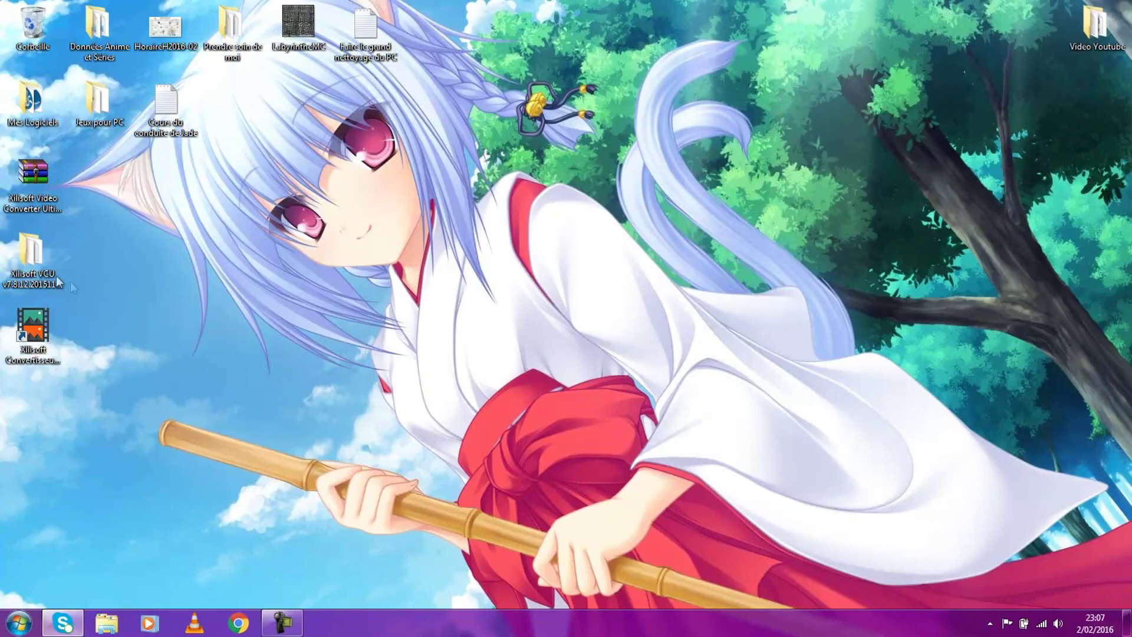
Step: Open the Readme file from the Xilisoft VCU folder and minimize the folder window, leaving the instructions on the desktop
double_click(32, 260)
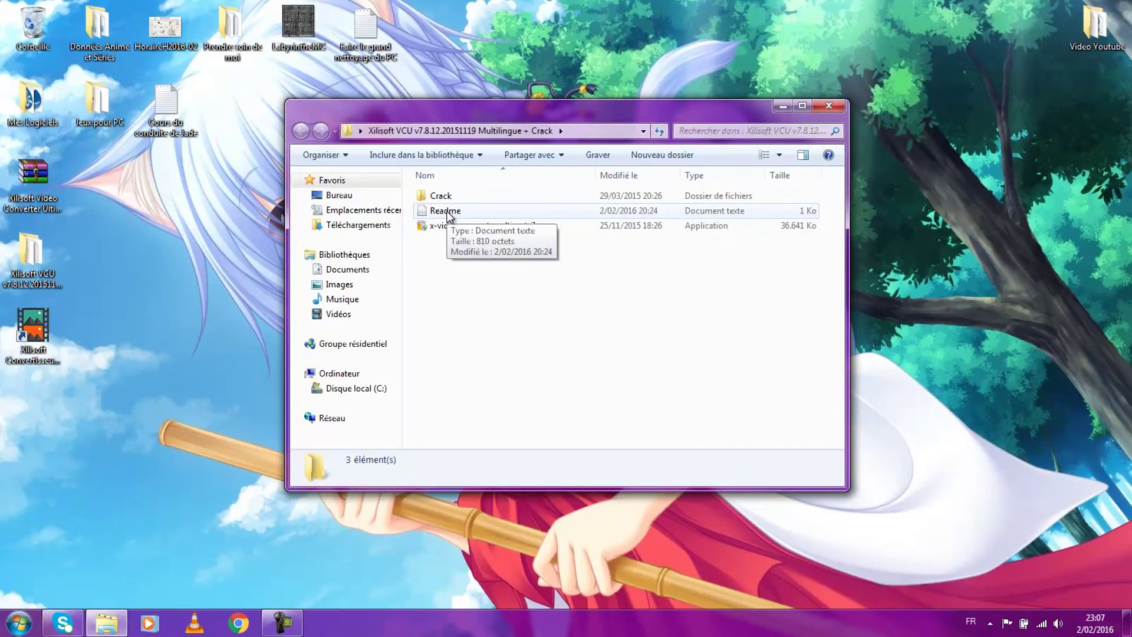
double_click(448, 215)
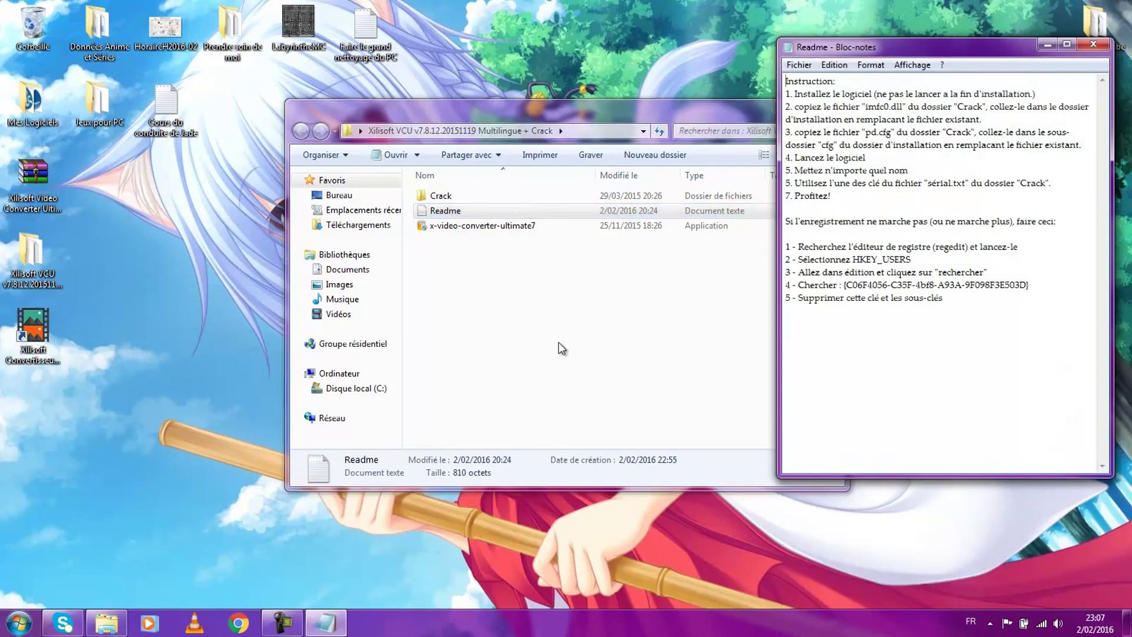
left_click(667, 111)
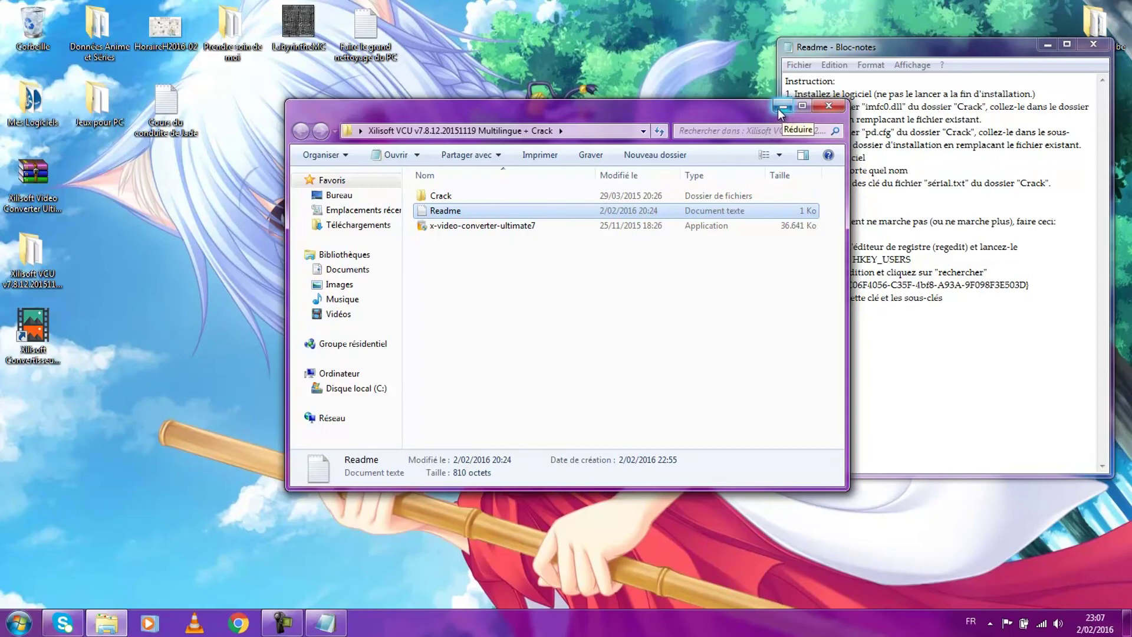
left_click(782, 108)
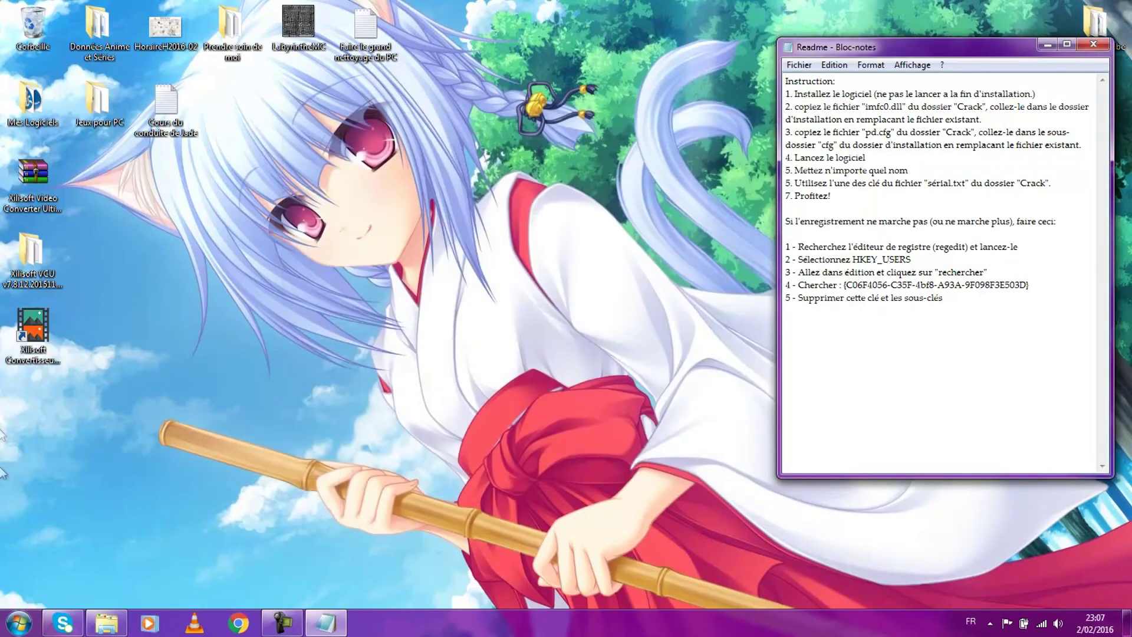
Step: Launch the Windows Registry Editor (regedit) and collapse the HKEY_USERS branch, keeping it selected
left_click(20, 624)
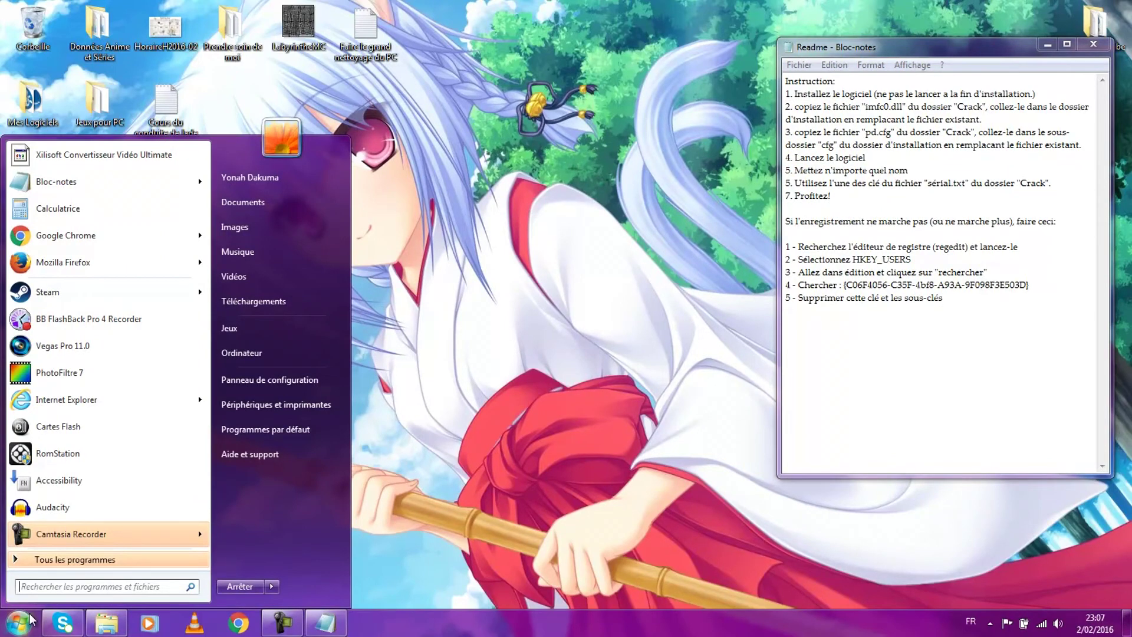
type("regedit")
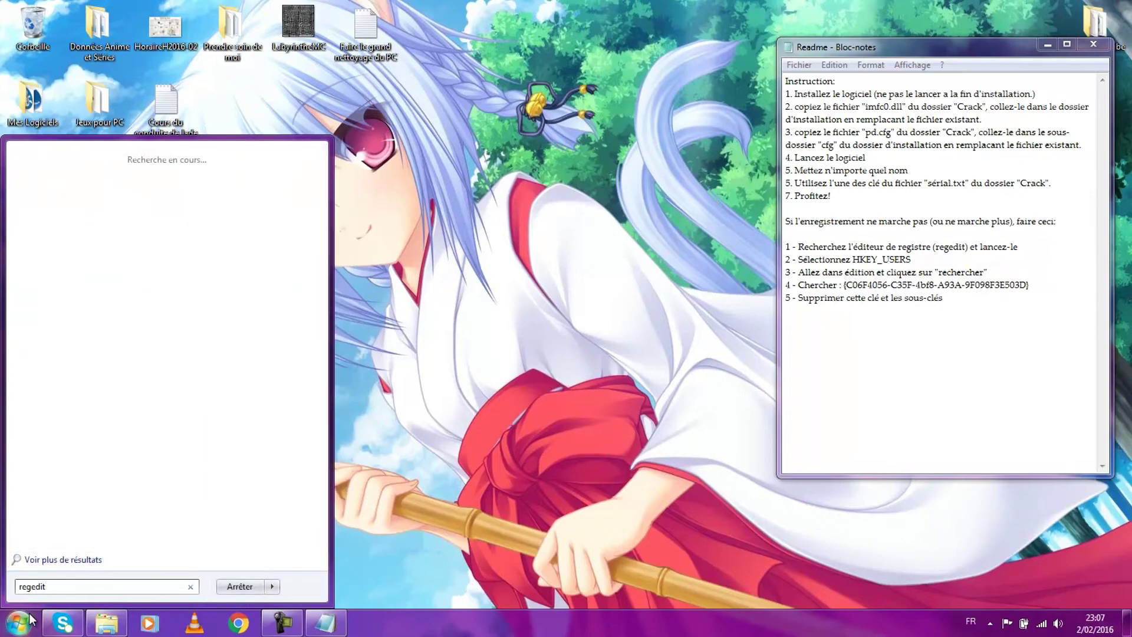
left_click(18, 622)
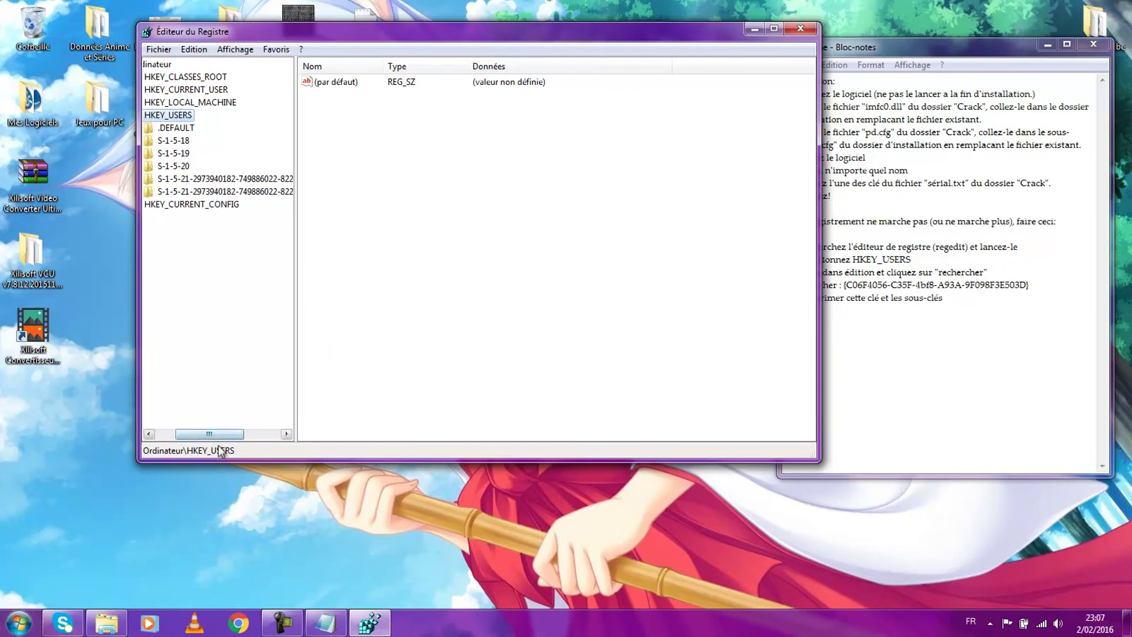
left_click_drag(222, 437, 189, 437)
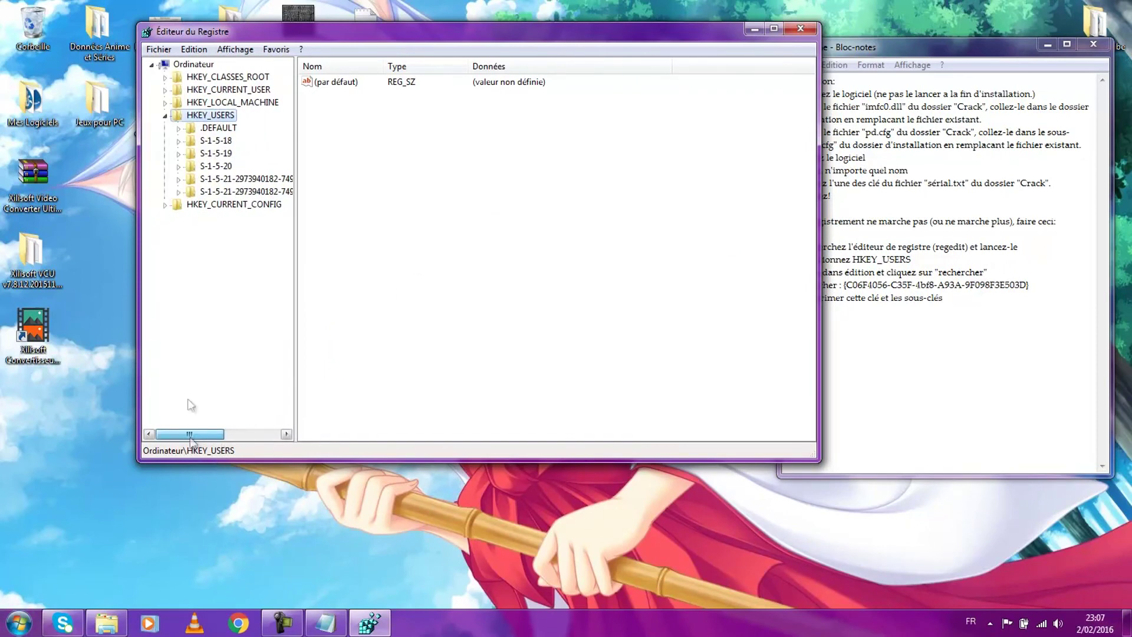
left_click(164, 116)
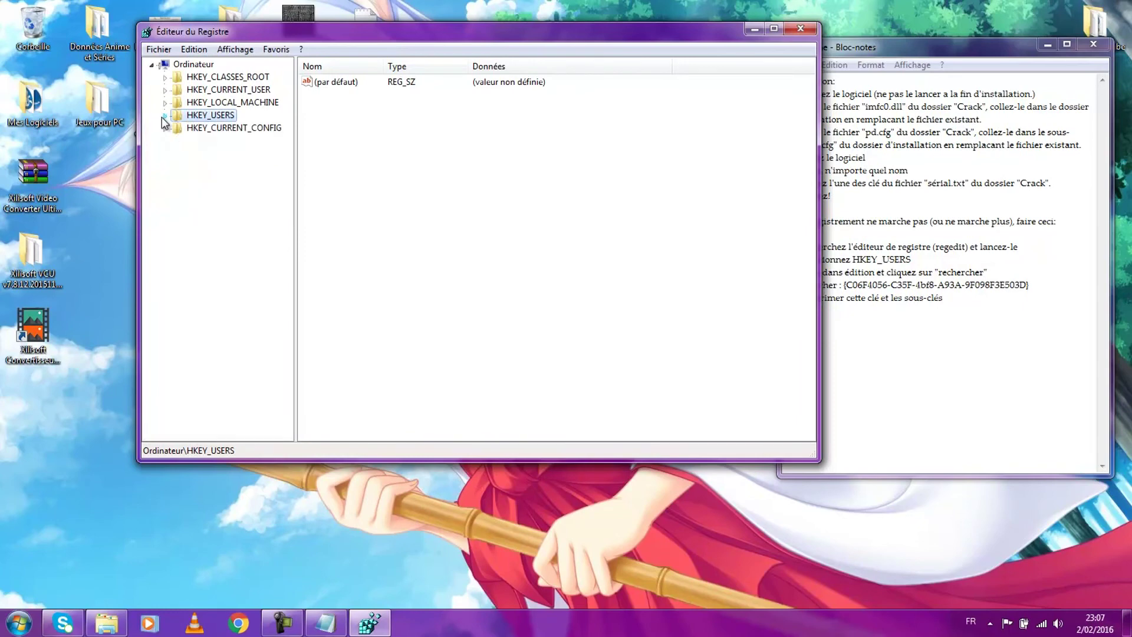
Step: Search the registry from HKEY_USERS for the key {C06F4056-C35F-4bf8-A93A-9F098F3E503D}, copied from the Readme
left_click(197, 48)
left_click(224, 204)
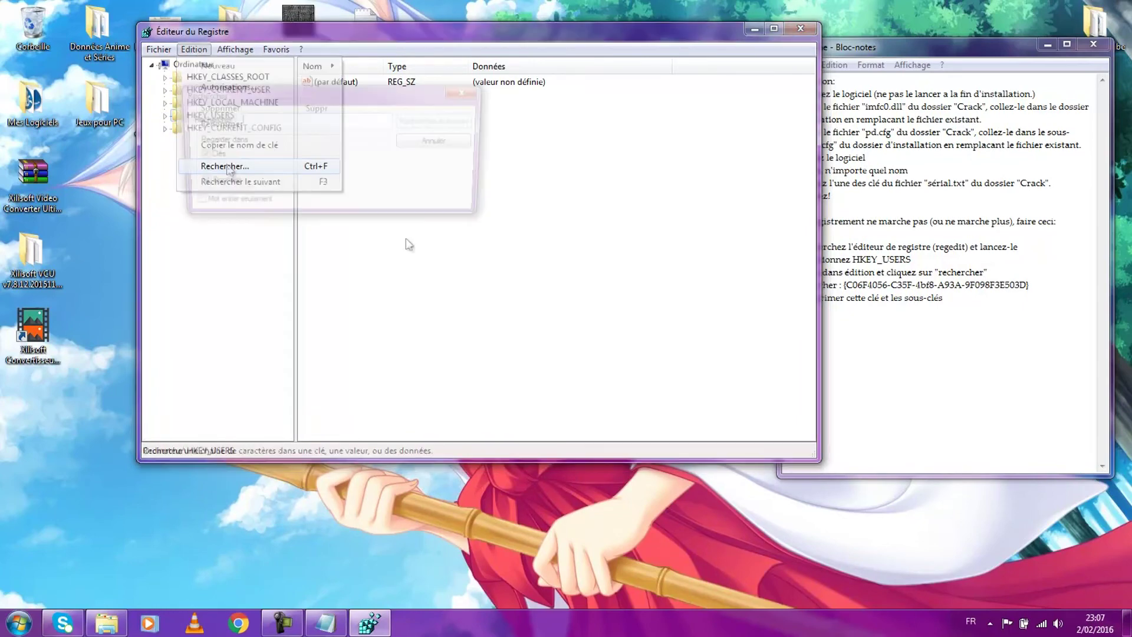
left_click_drag(1045, 283, 842, 284)
key("ctrl+c")
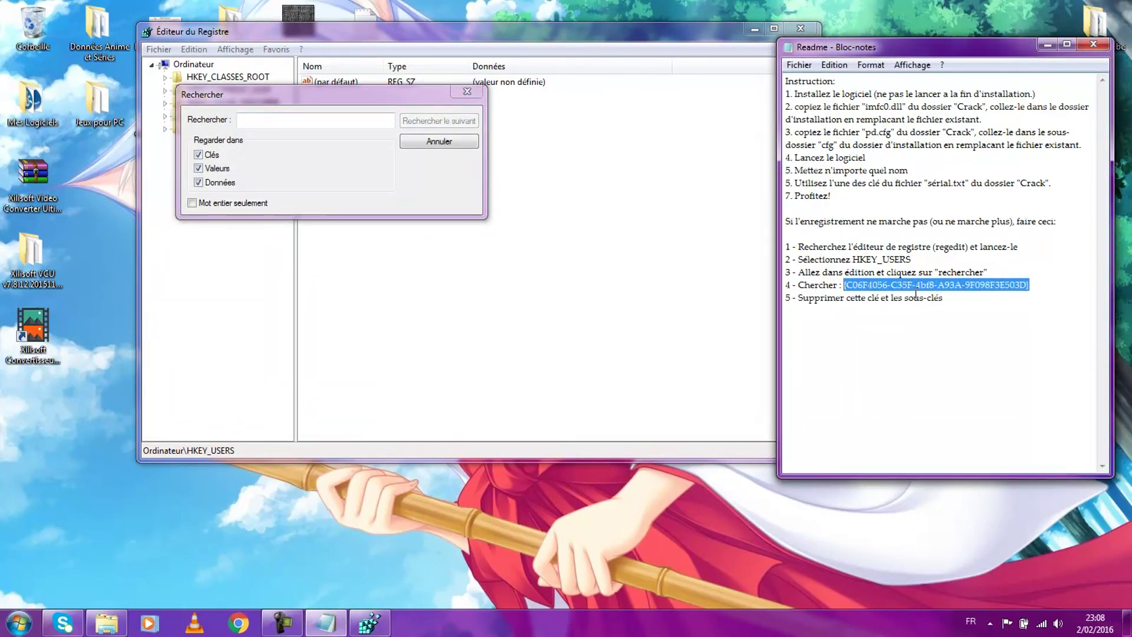
left_click(342, 123)
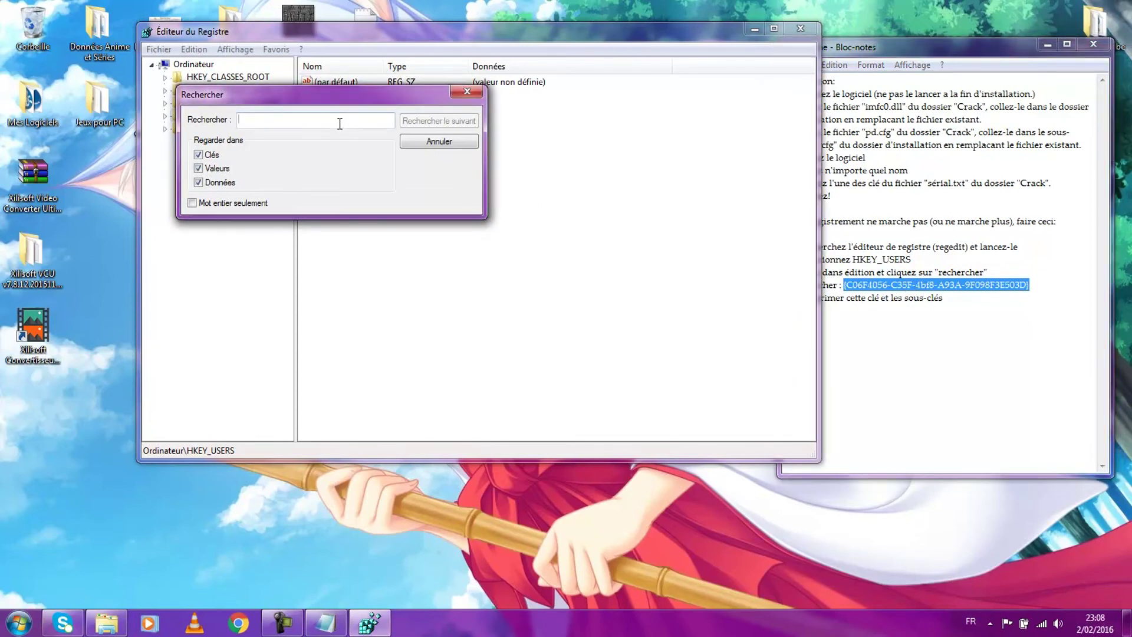
key("ctrl+v")
left_click(434, 119)
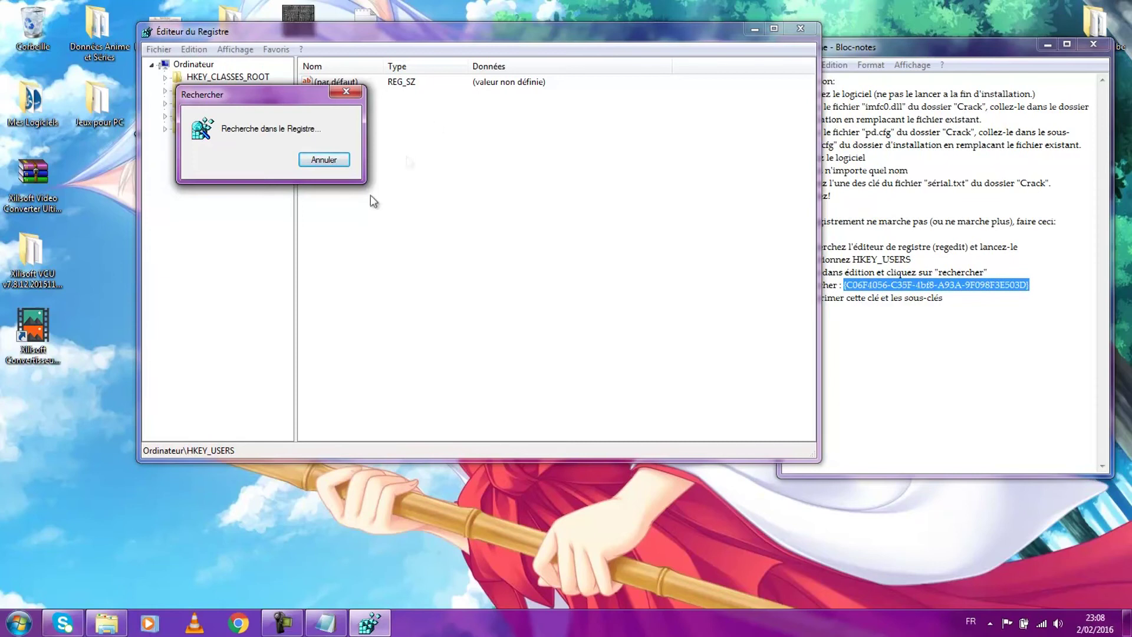
left_click(283, 625)
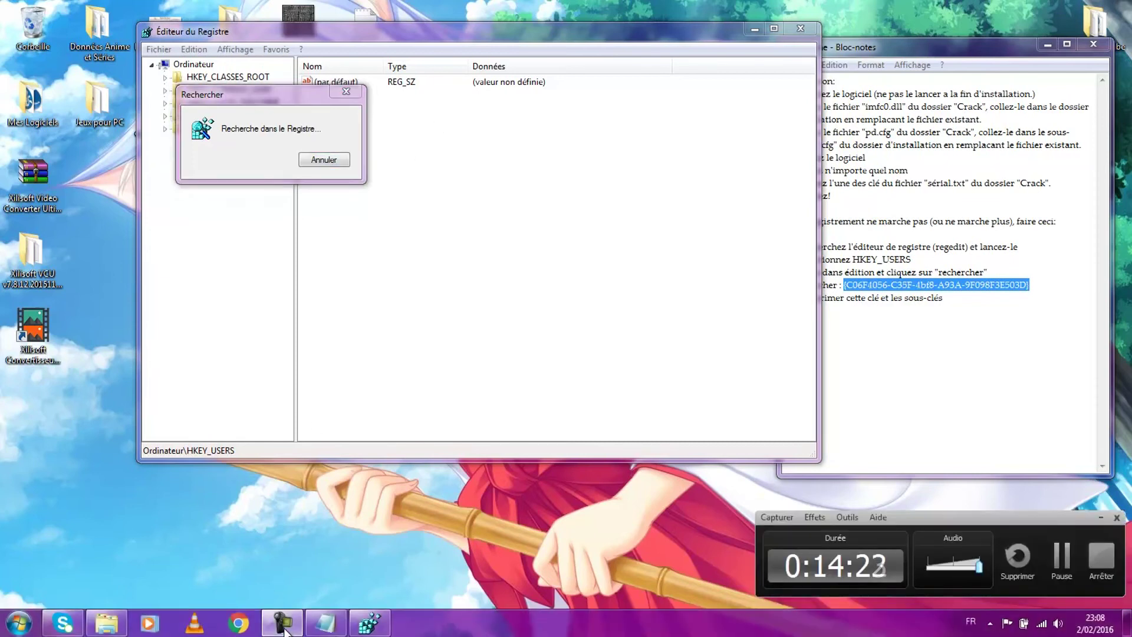
left_click(283, 626)
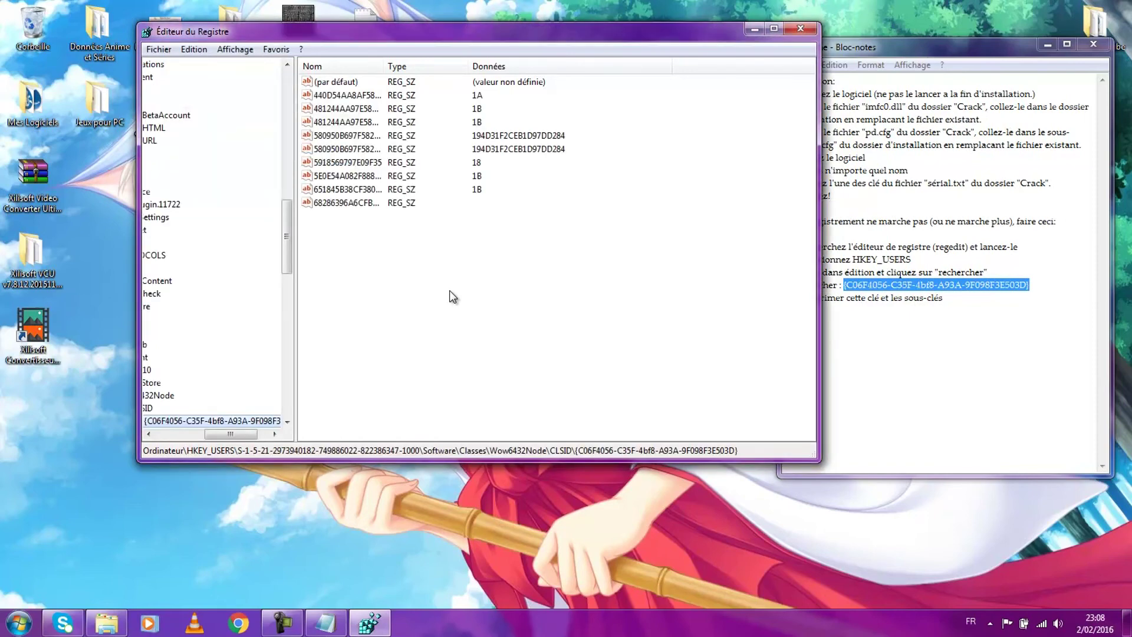
Step: Delete the found {C06F4056-C35F-4bf8-A93A-9F098F3E503D} key with all its subkeys and close the Registry Editor
right_click(242, 420)
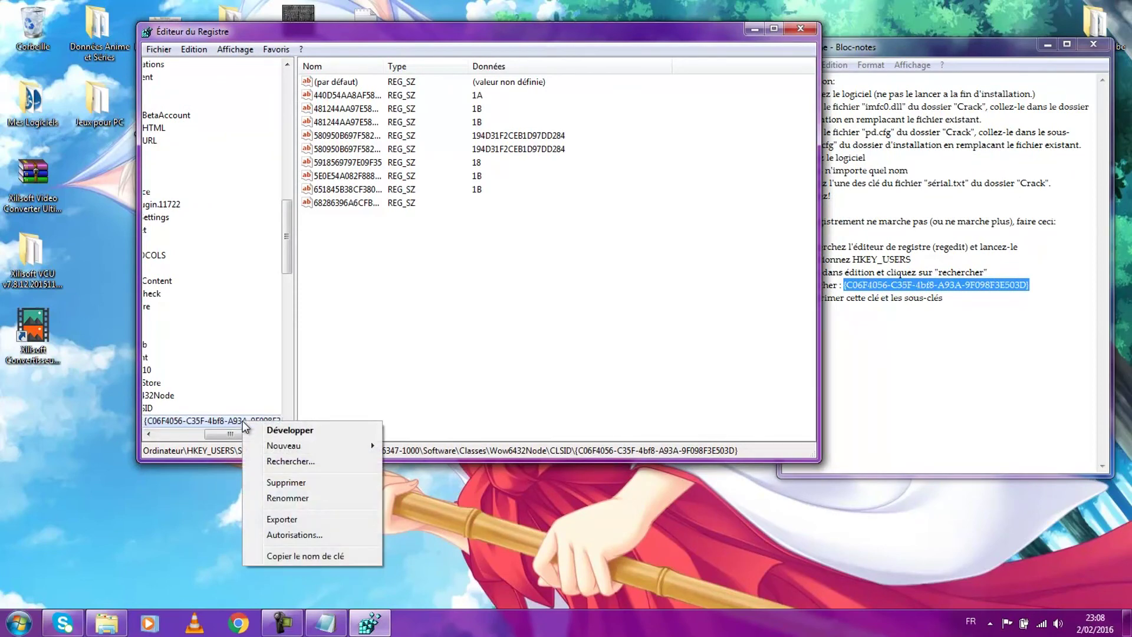
left_click(286, 482)
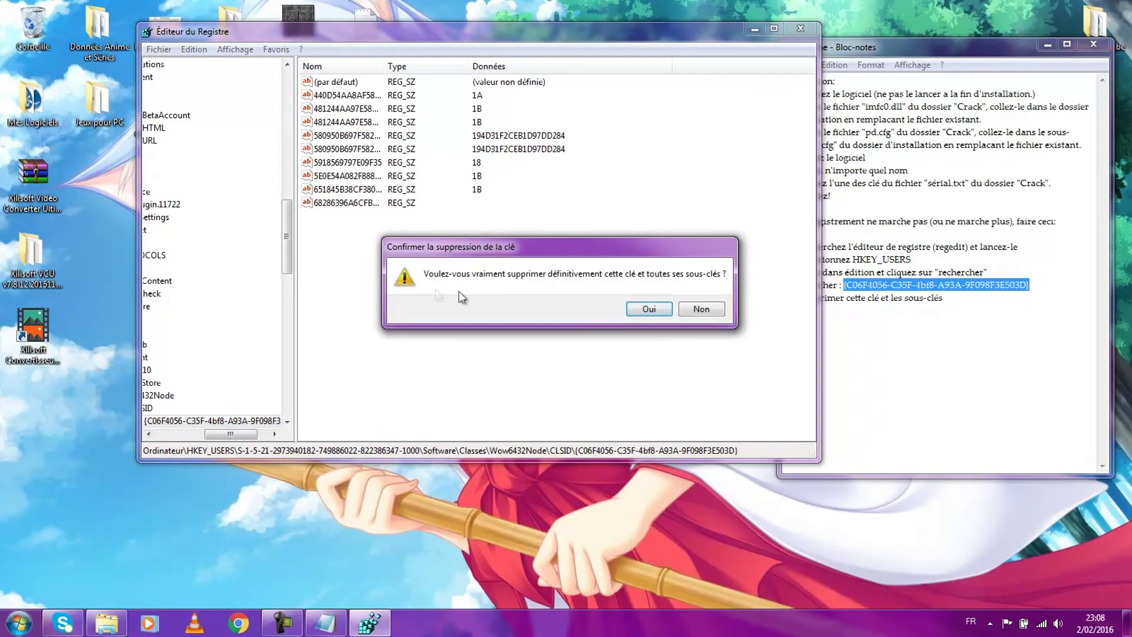
left_click(648, 311)
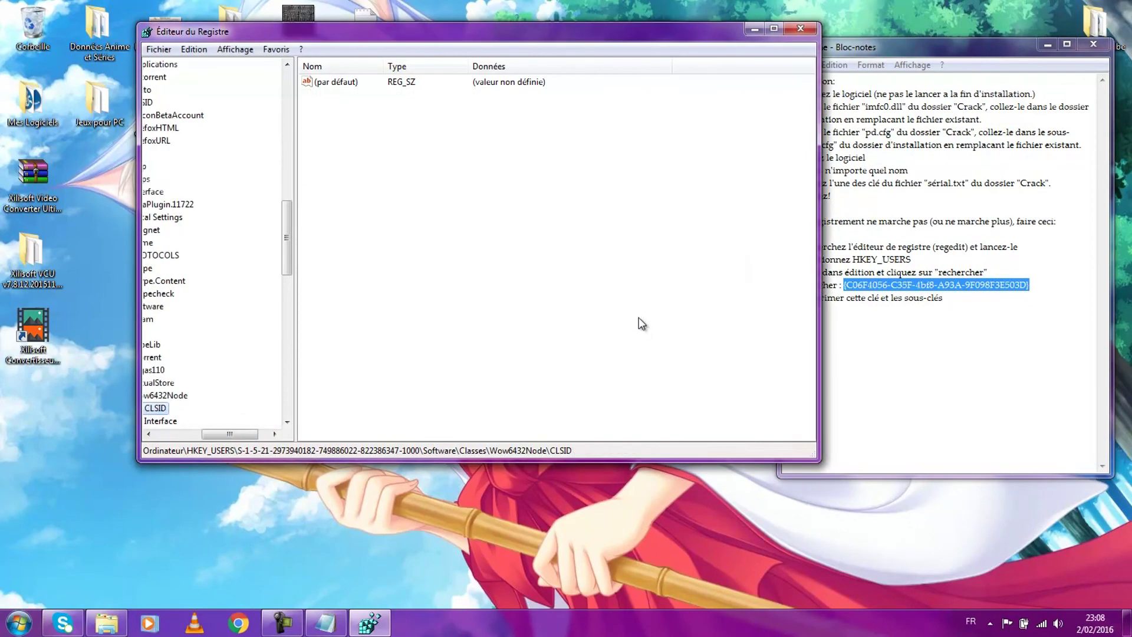
left_click(799, 33)
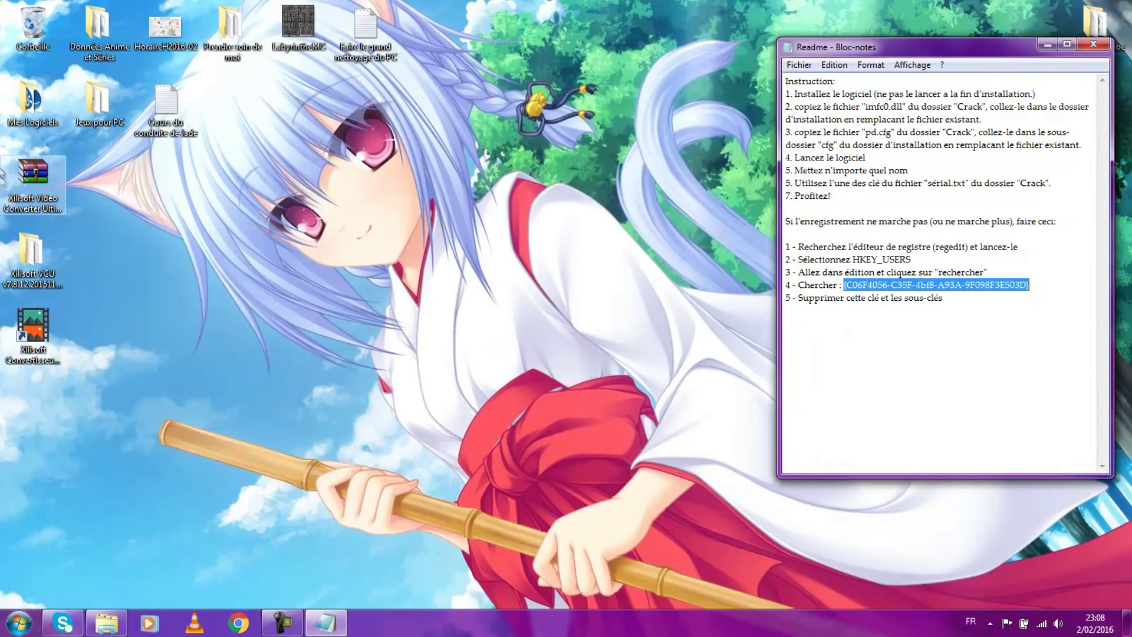
Step: Copy imfc0.dll from the Crack subfolder of the Xilisoft VCU folder on the desktop
double_click(27, 265)
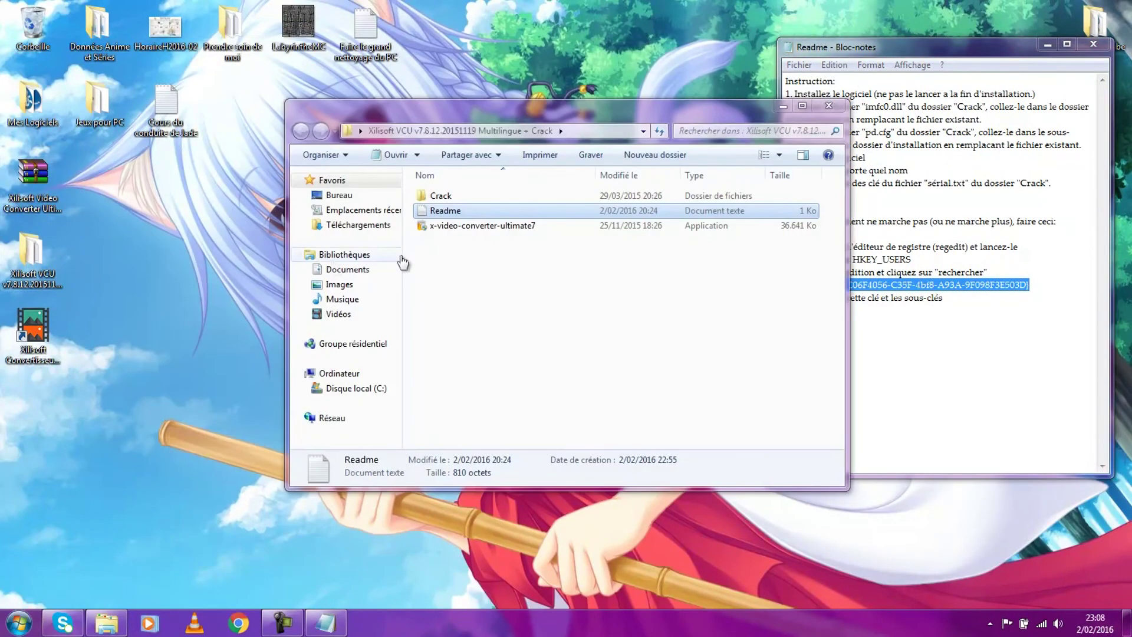
left_click(467, 196)
double_click(467, 196)
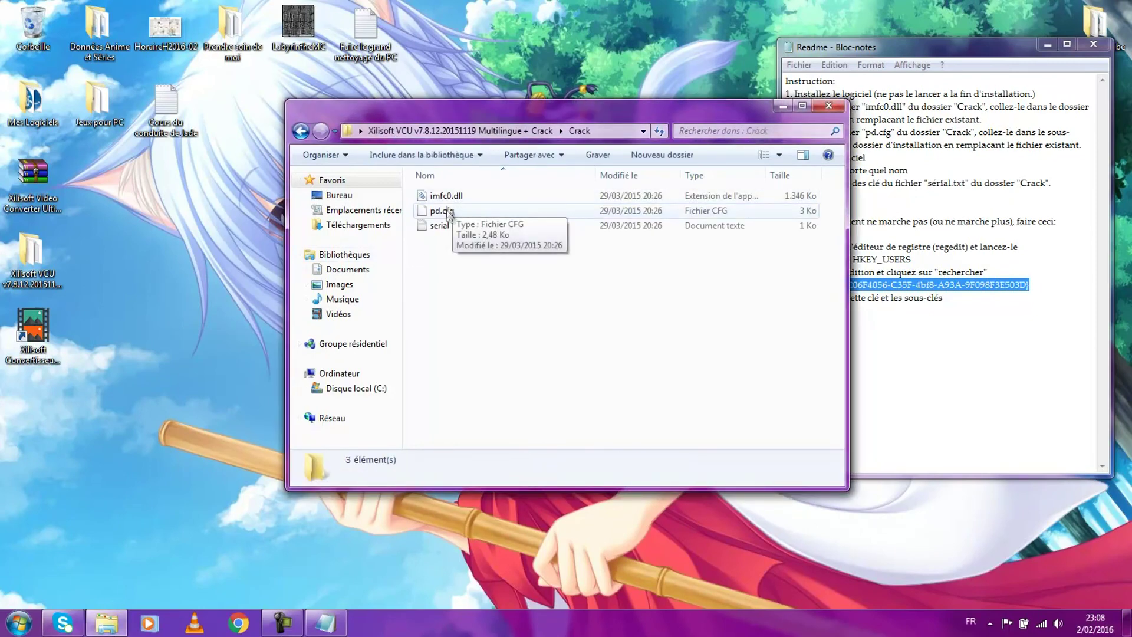
left_click(451, 197)
right_click(452, 197)
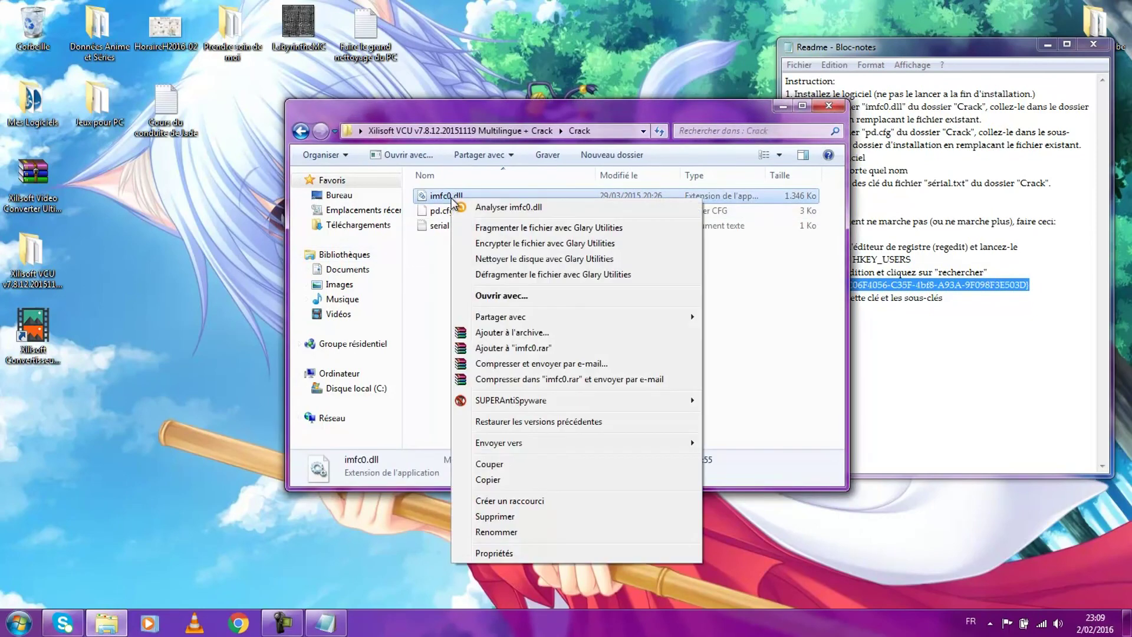
left_click(494, 480)
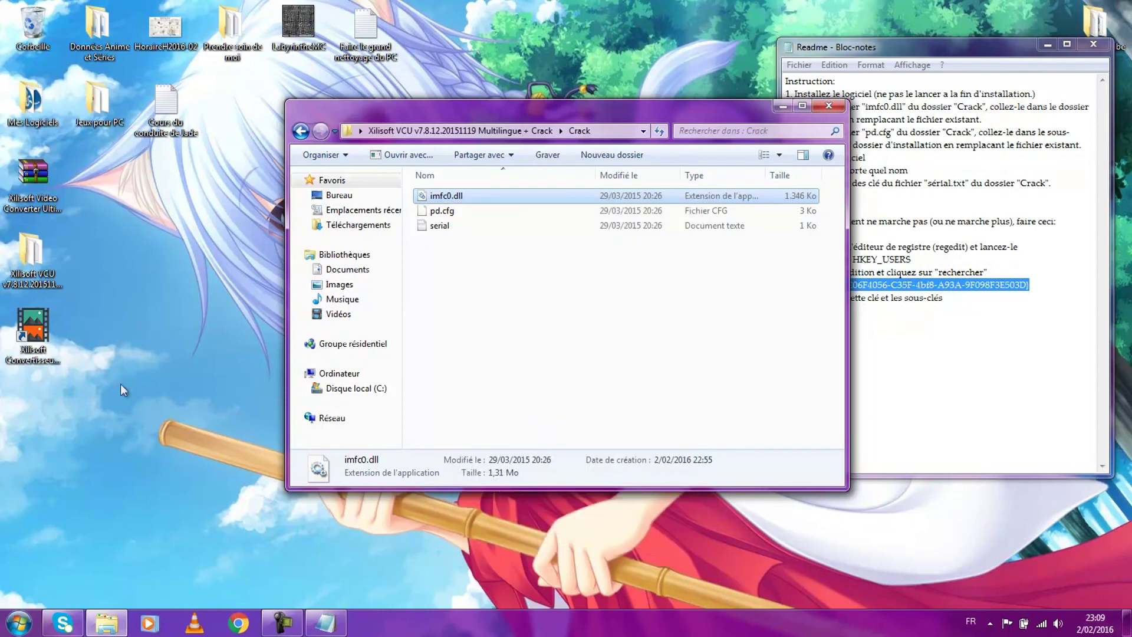
Step: Open the converter's installation folder from its desktop shortcut and paste imfc0.dll there, replacing the existing file
left_click(39, 338)
right_click(40, 338)
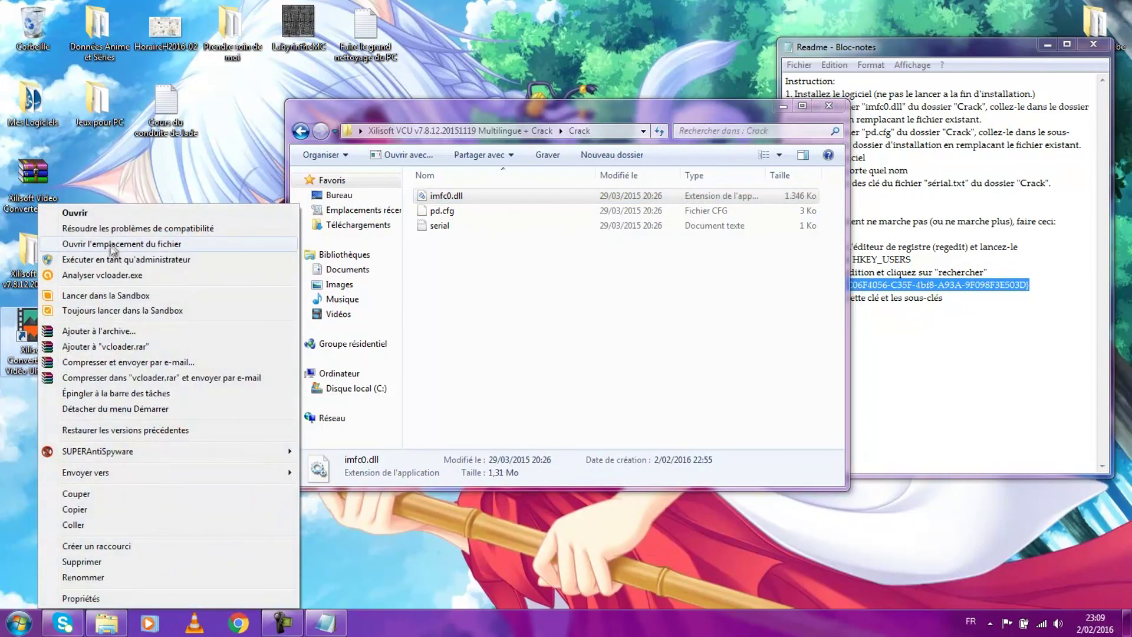
left_click(89, 246)
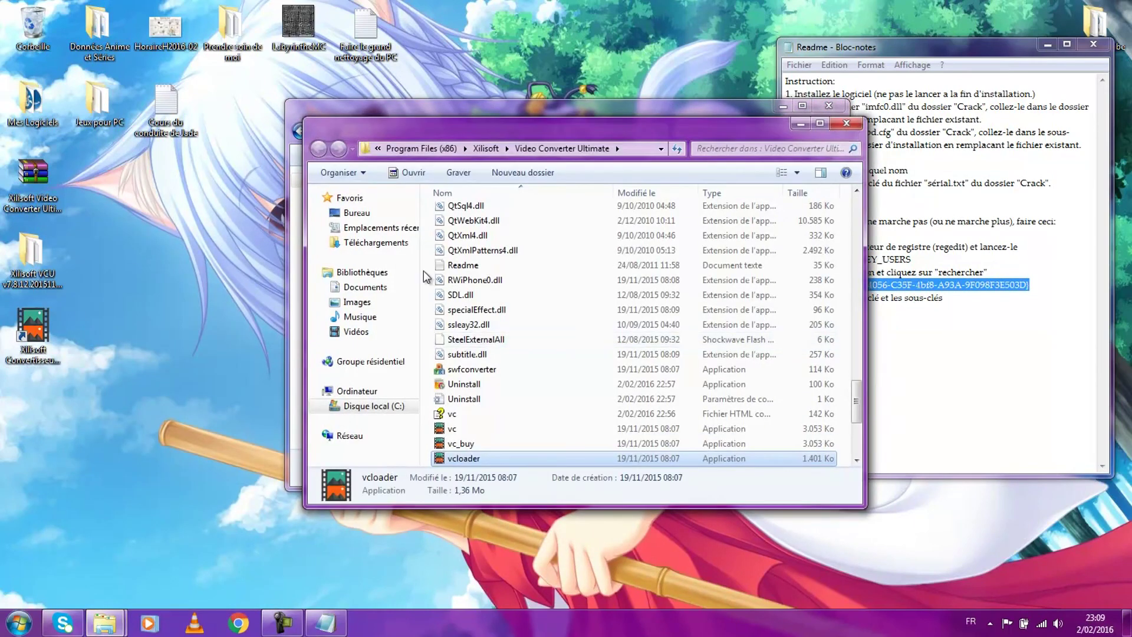
right_click(423, 271)
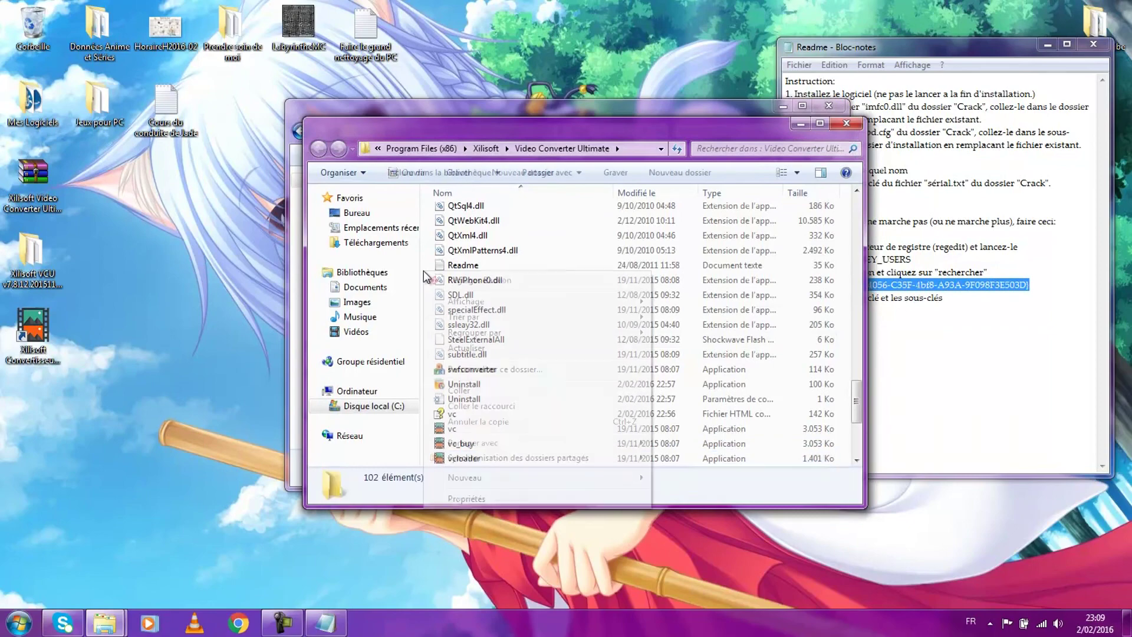
left_click(438, 392)
left_click(526, 248)
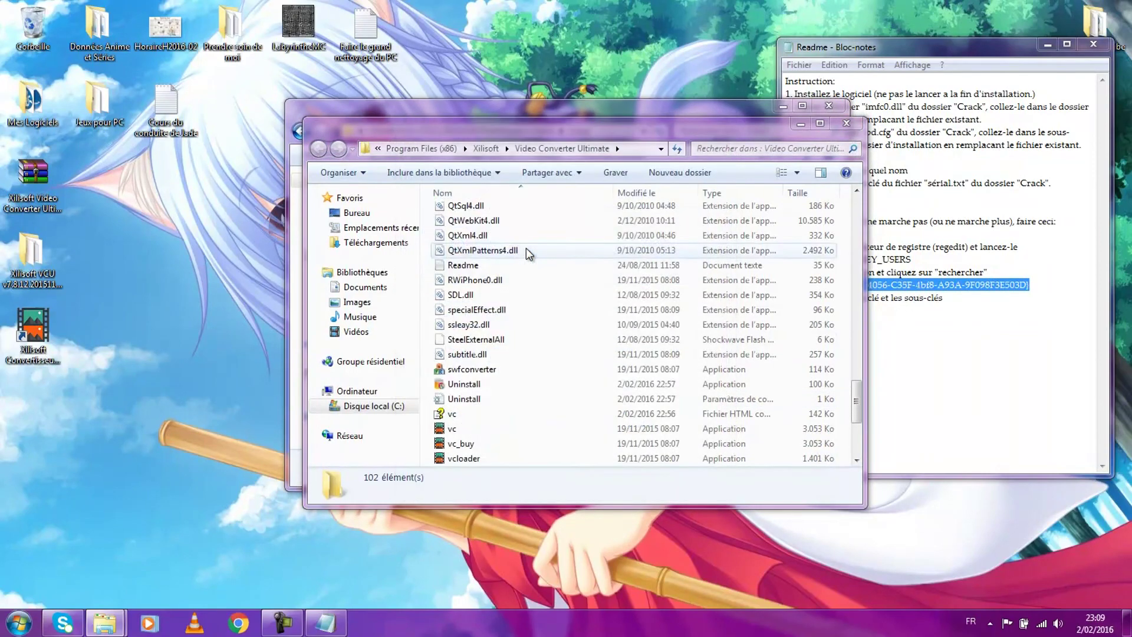
left_click(550, 374)
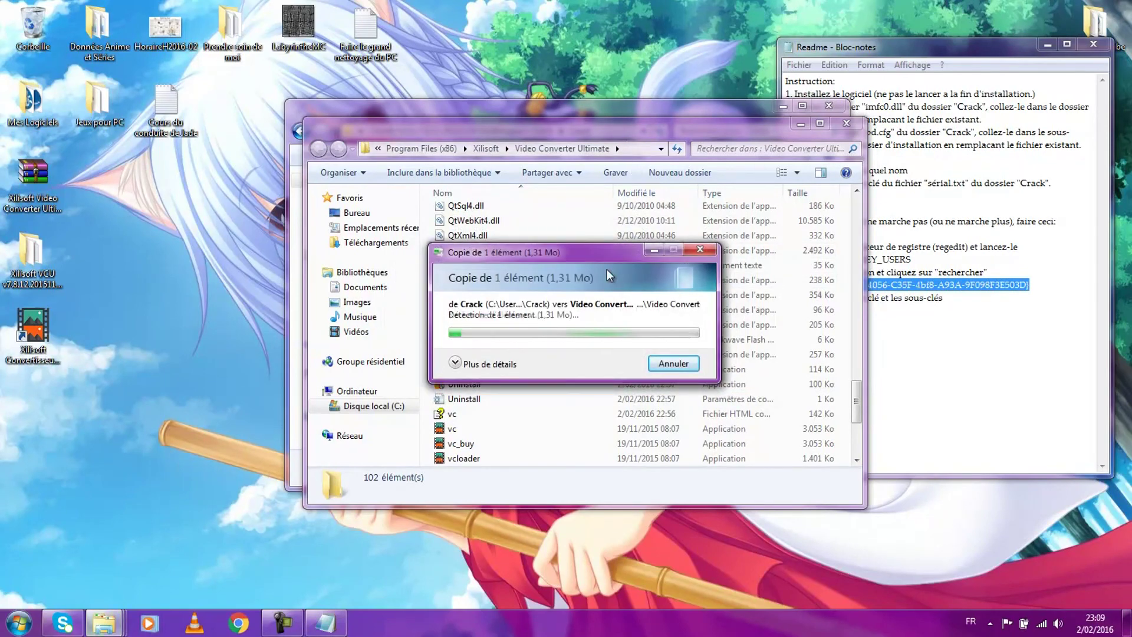
Step: Return to the Crack folder, copy pd.cfg and minimize that folder window
left_click(593, 112)
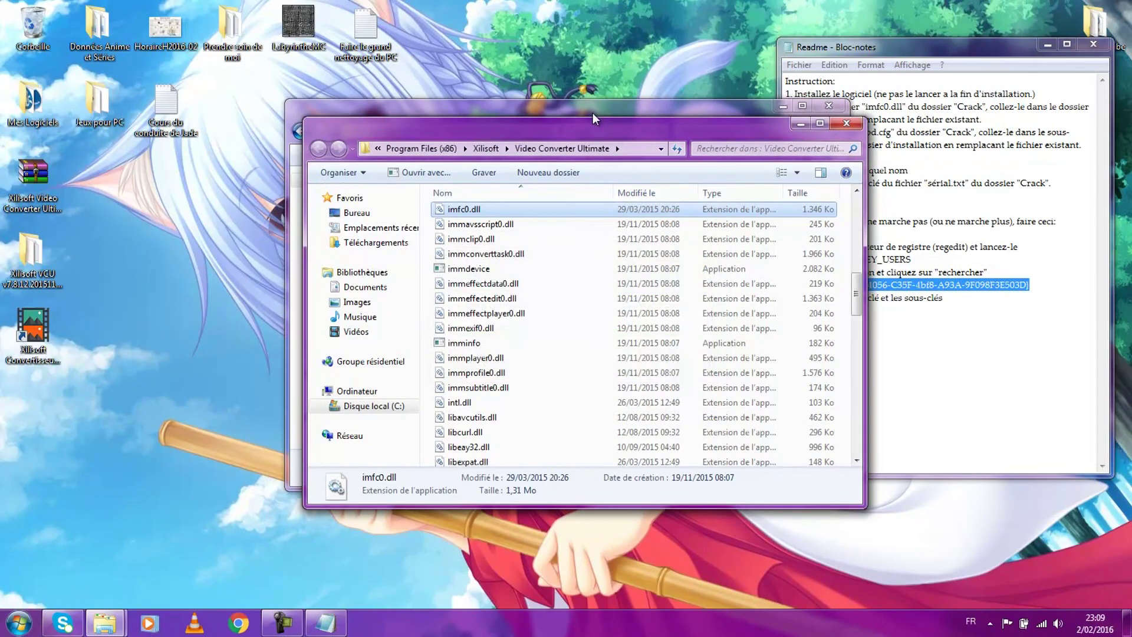
left_click(443, 210)
right_click(450, 211)
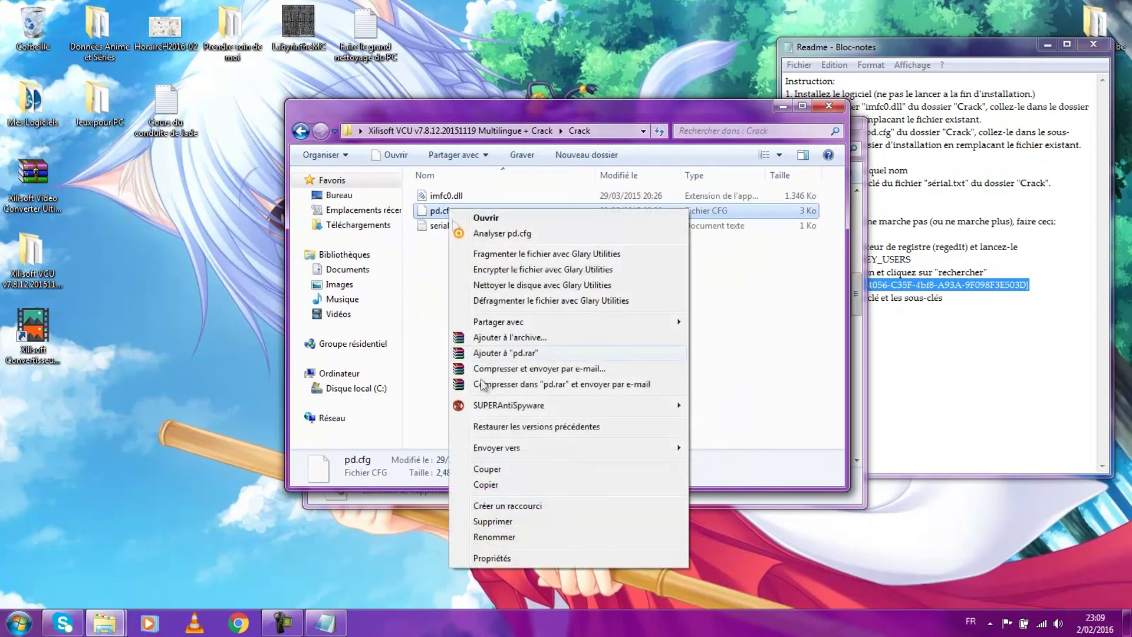
left_click(486, 484)
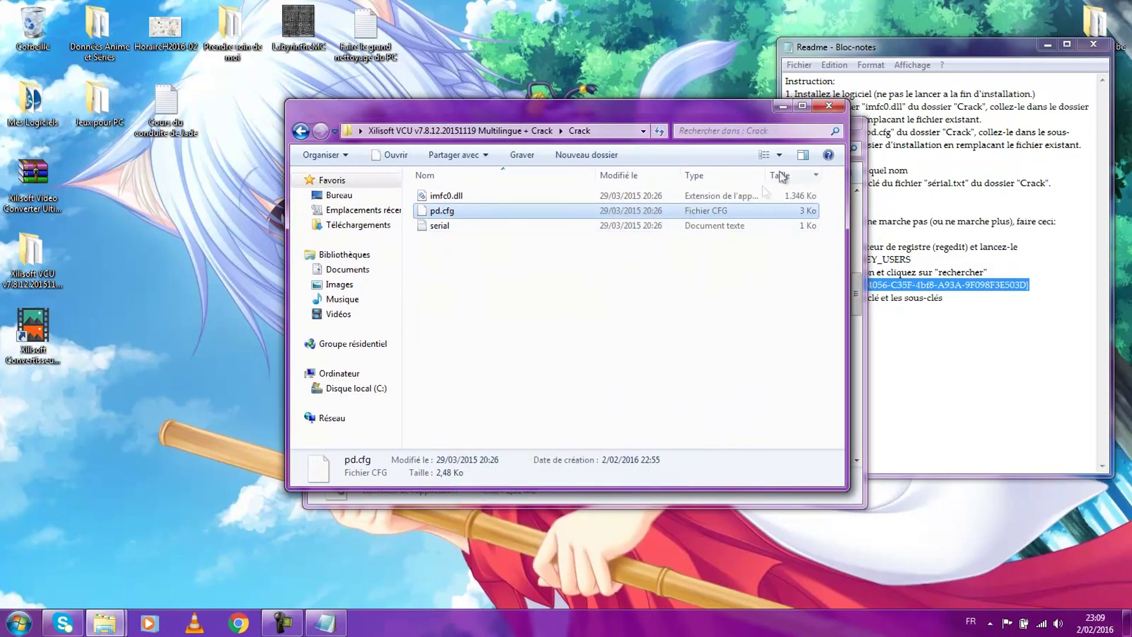
left_click(783, 106)
Step: Paste pd.cfg into the installation's cfg subfolder, replacing the existing file, and close the folder window and the Readme
scroll(551, 300, "up", 15)
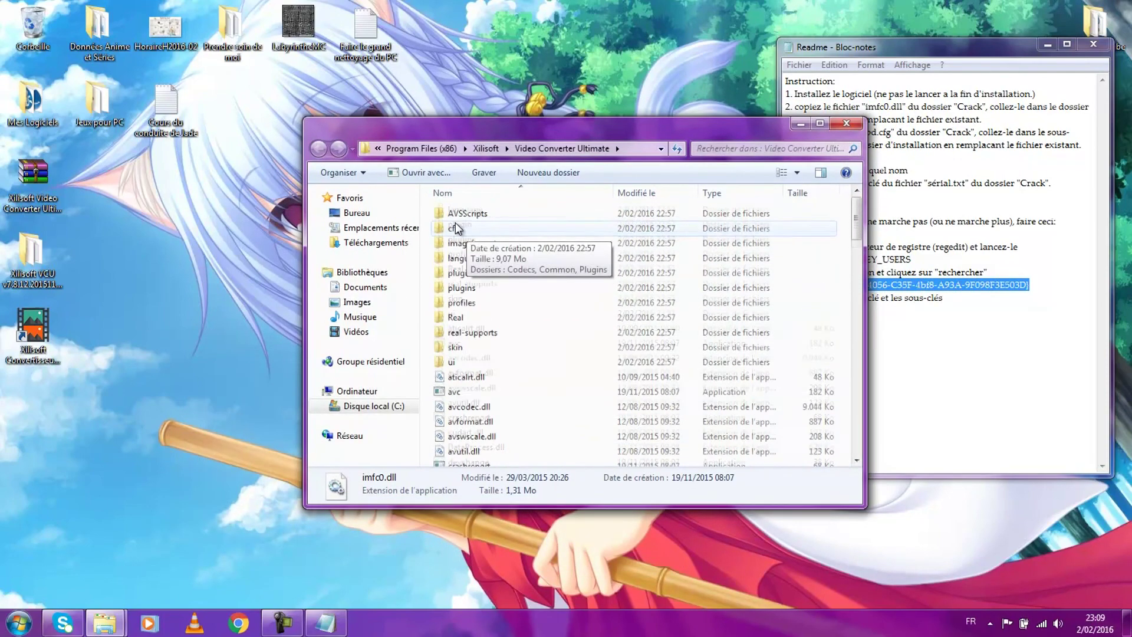
double_click(455, 229)
right_click(509, 317)
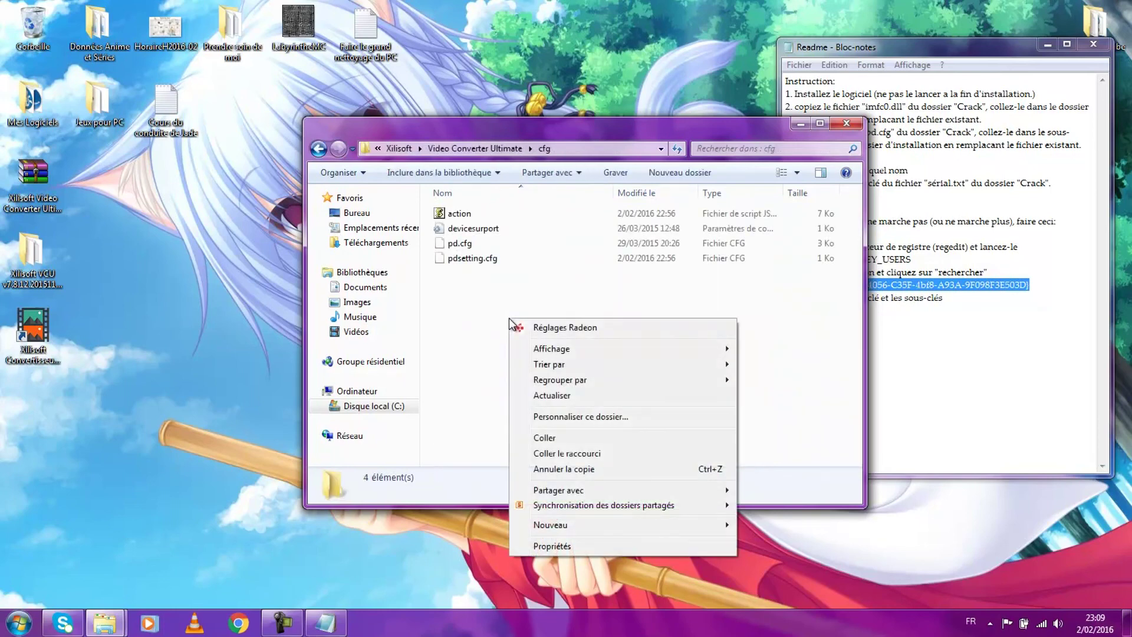
left_click(543, 436)
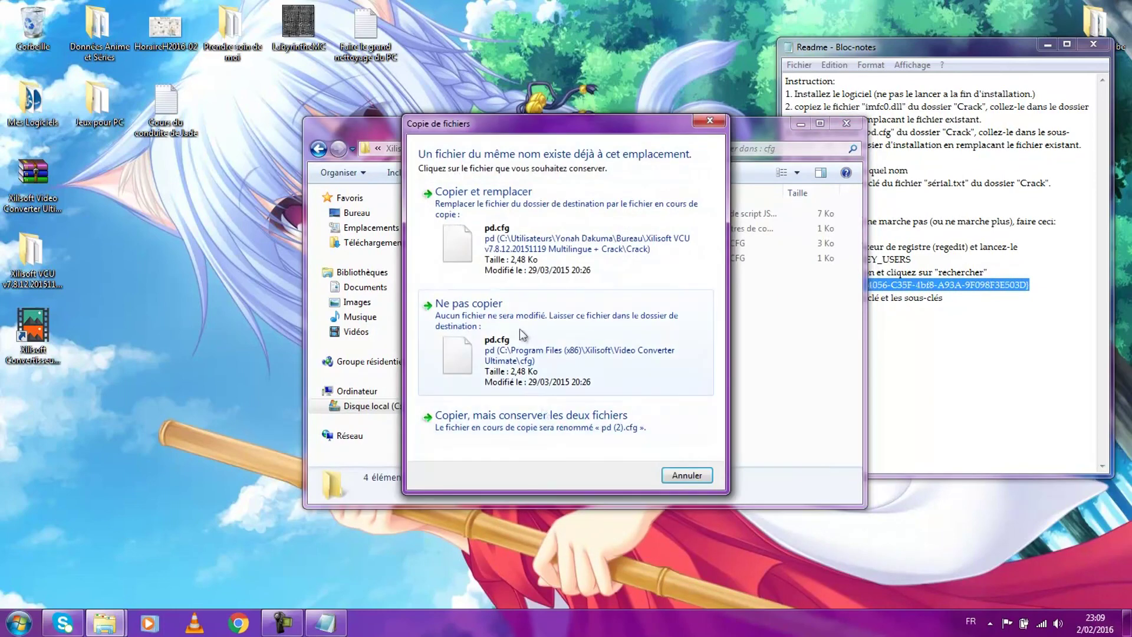
left_click(498, 270)
left_click(550, 376)
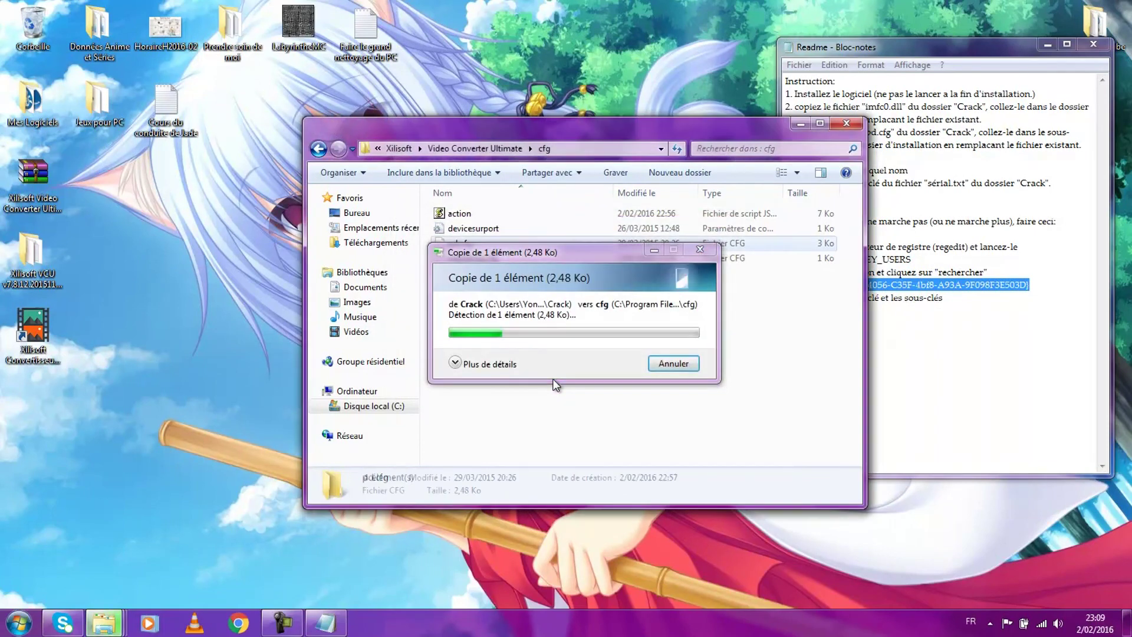
left_click(847, 122)
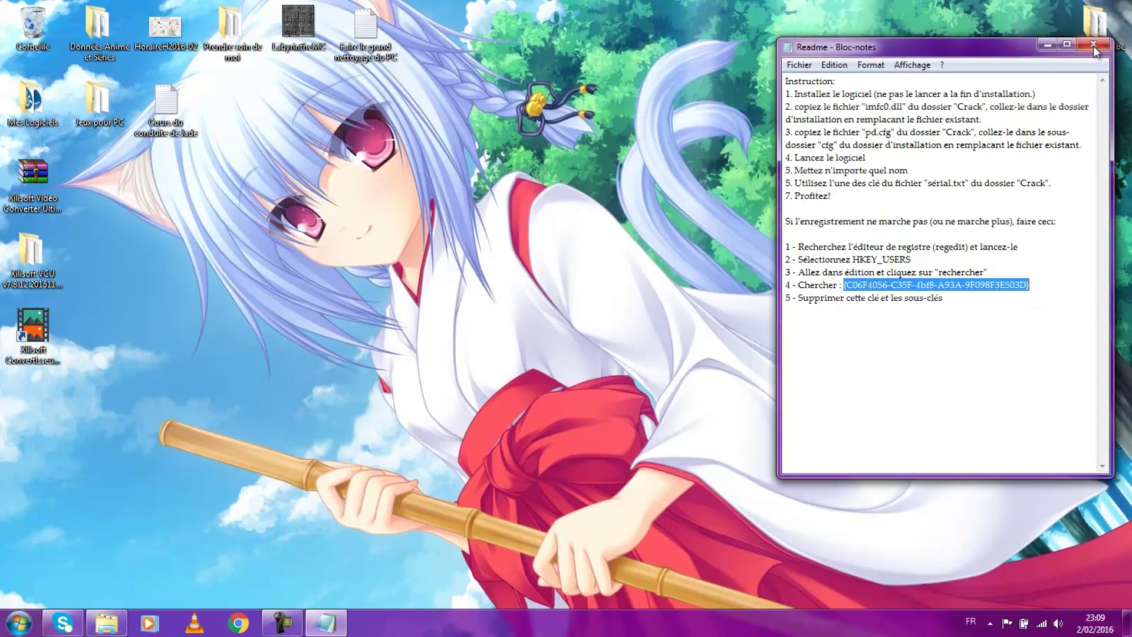
left_click(1093, 44)
Step: Copy one licence key from the serial file in the Crack folder, then close the file and the folder window
left_click(106, 622)
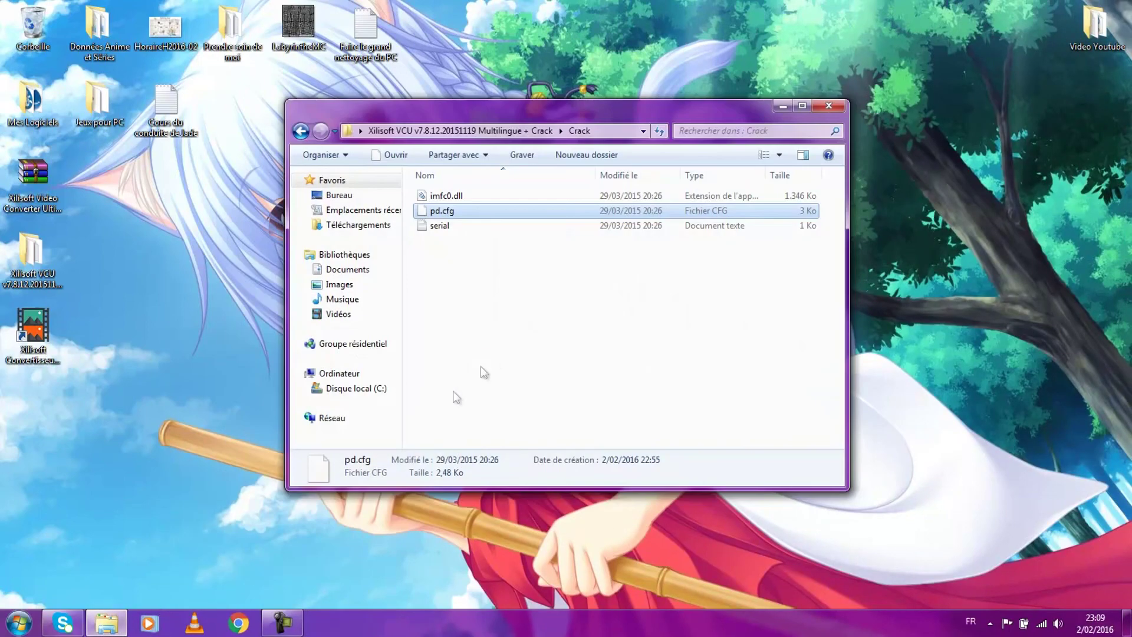
double_click(453, 230)
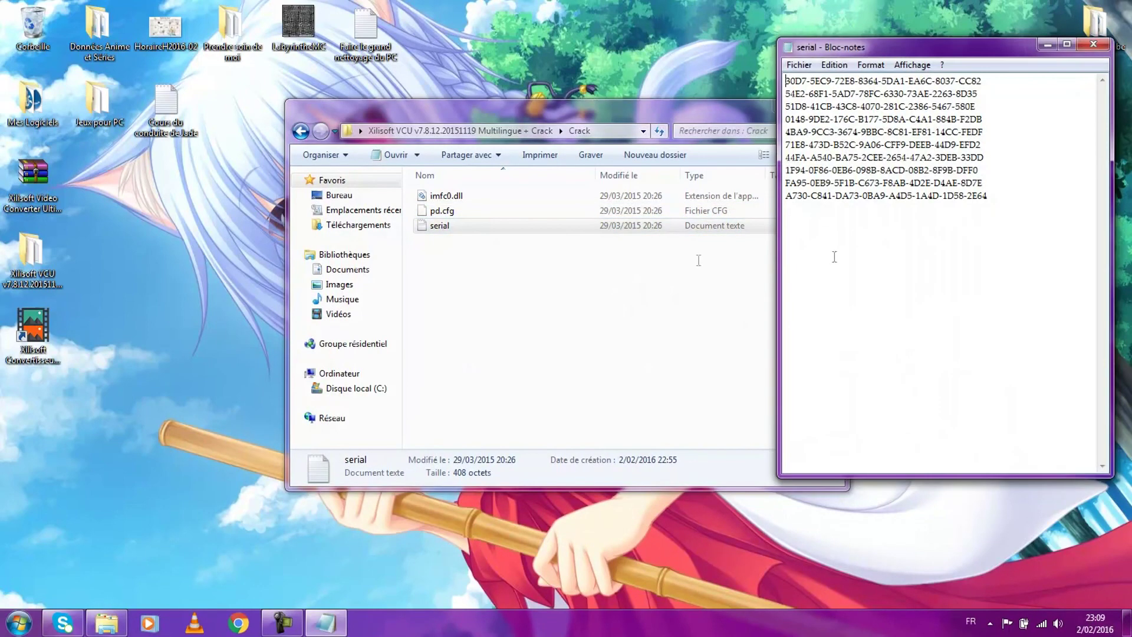
left_click_drag(982, 169, 790, 173)
right_click(809, 174)
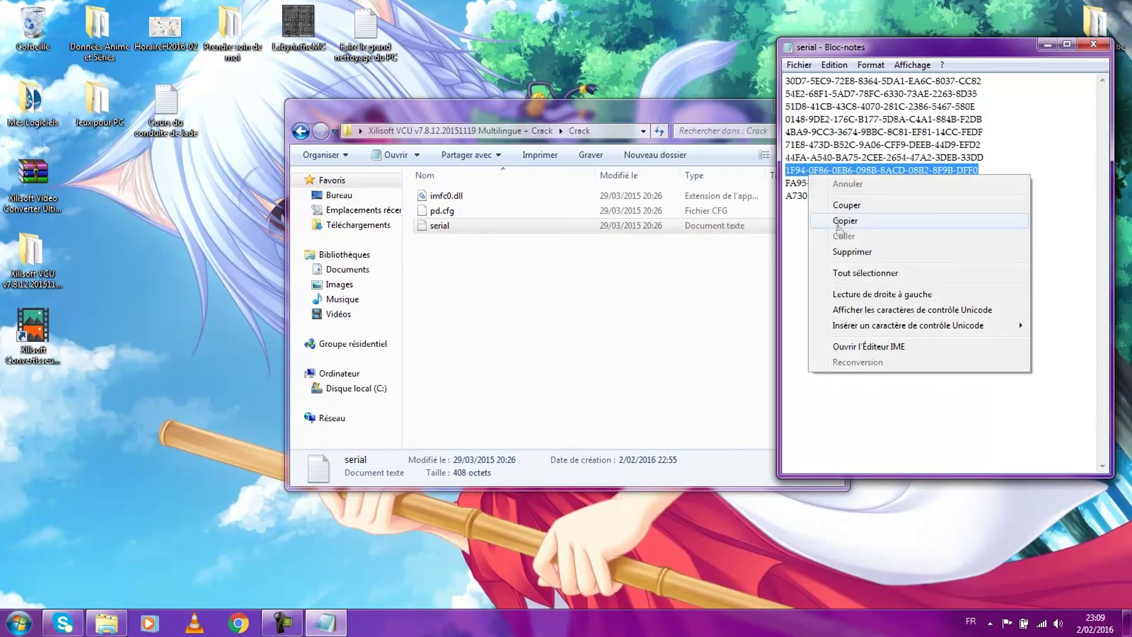
left_click(837, 219)
left_click(1091, 47)
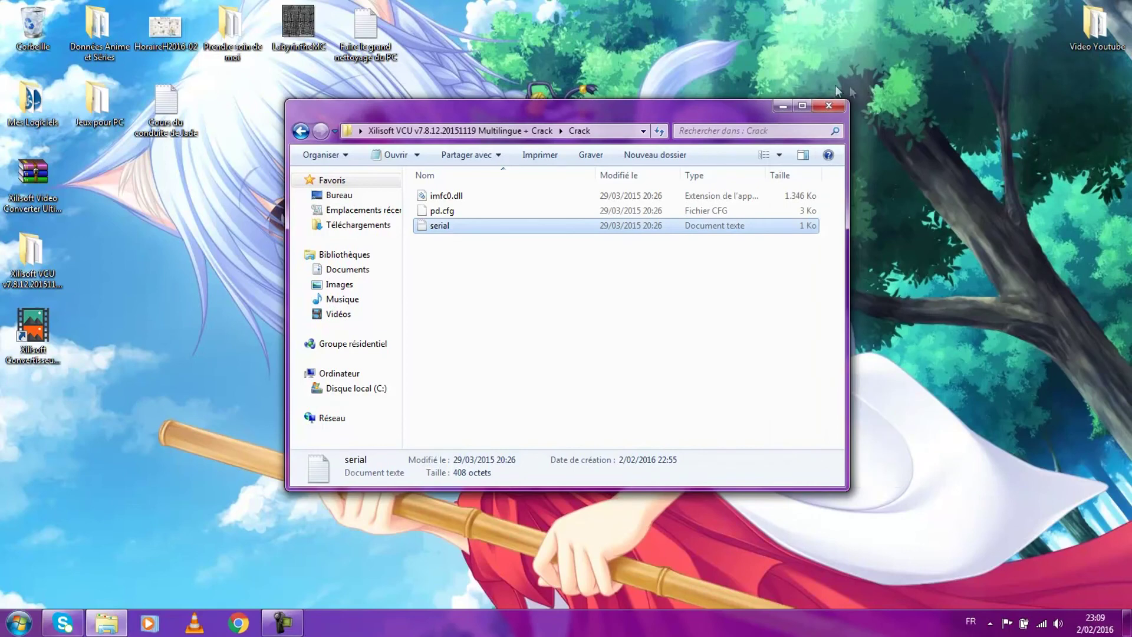
left_click(833, 108)
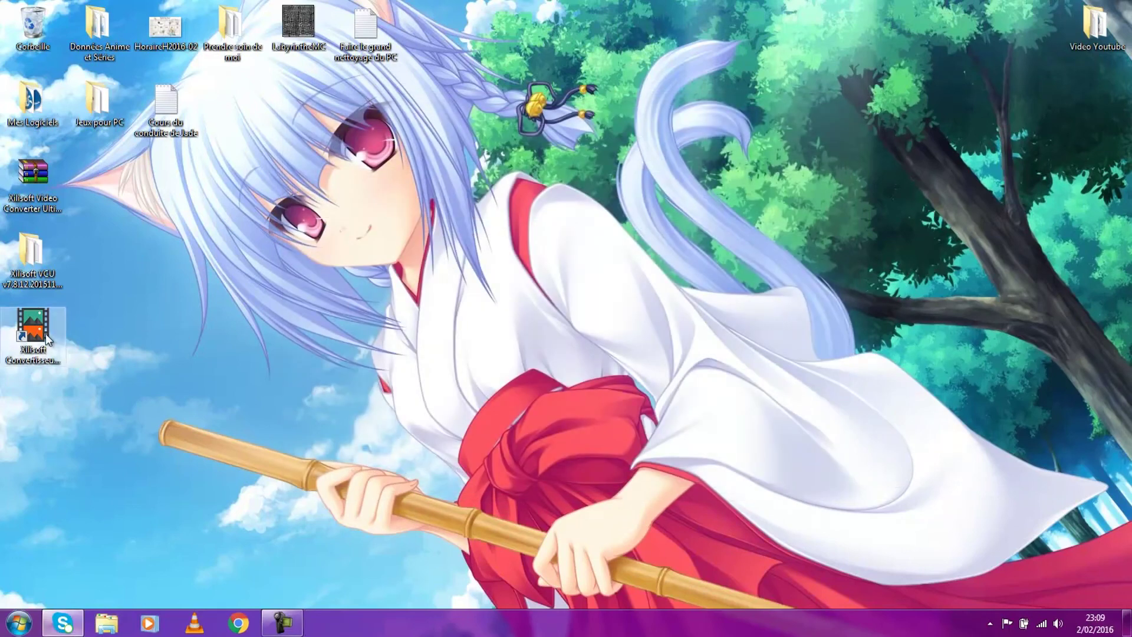
Step: Launch Xilisoft Video Converter Ultimate, register it with a user name and the copied registration code, and exit the program
double_click(22, 335)
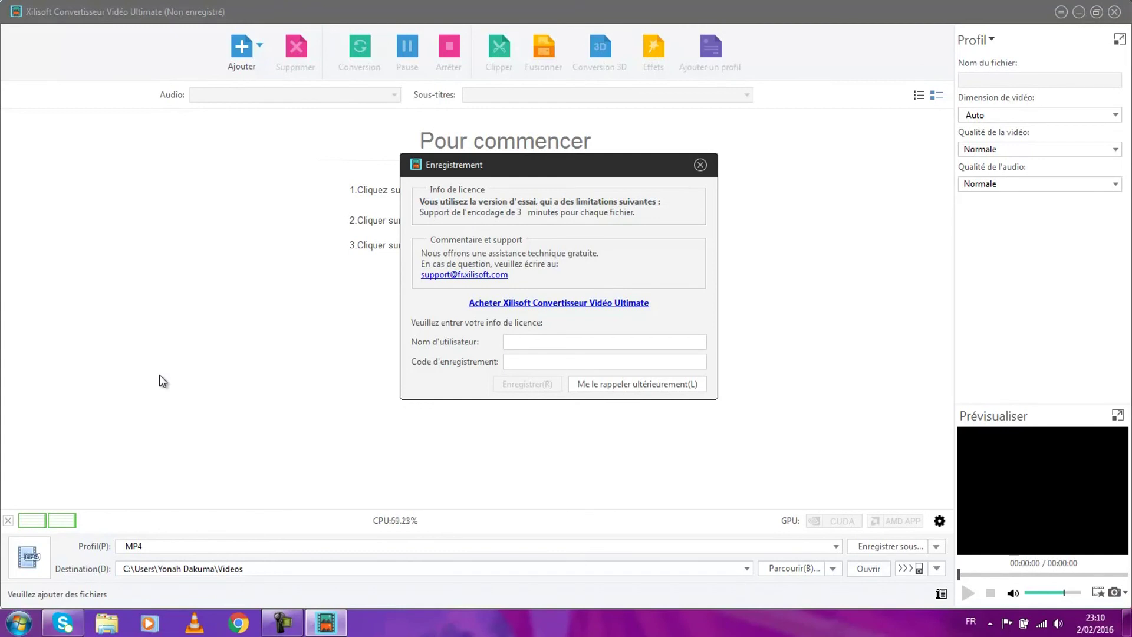
type("ah")
key("Tab")
key("ctrl+v")
key("Return")
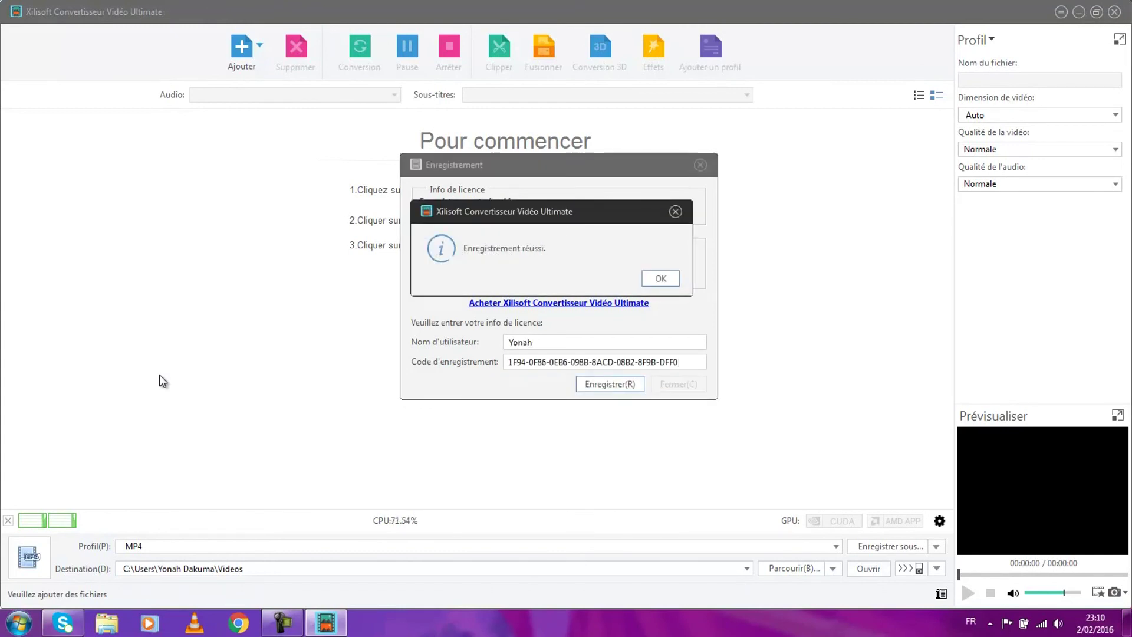
left_click(667, 283)
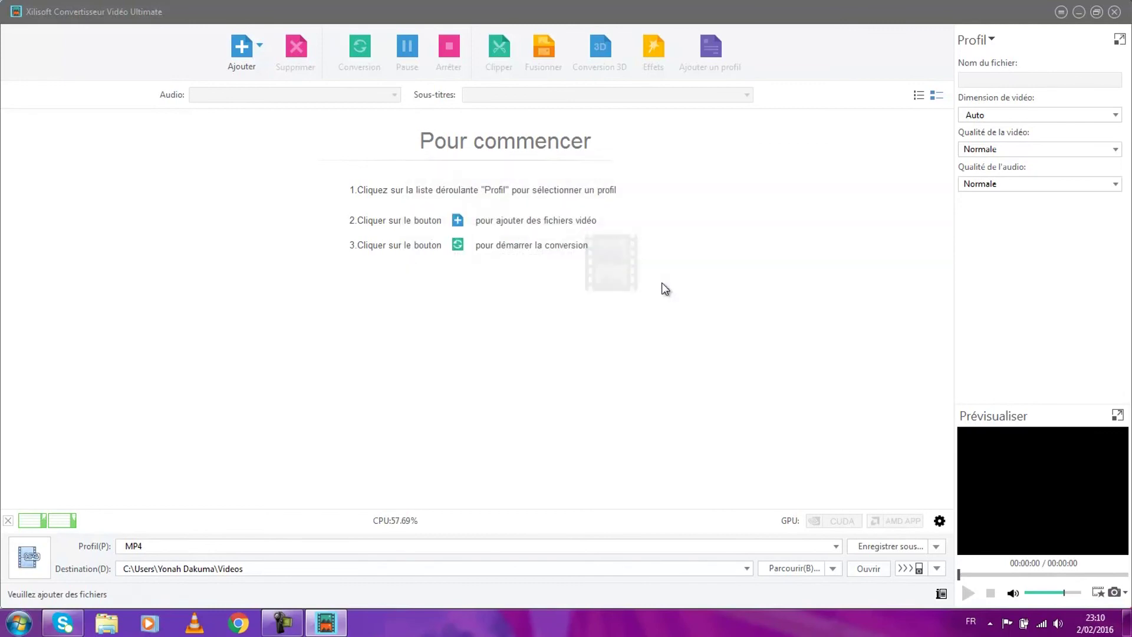
left_click(1114, 12)
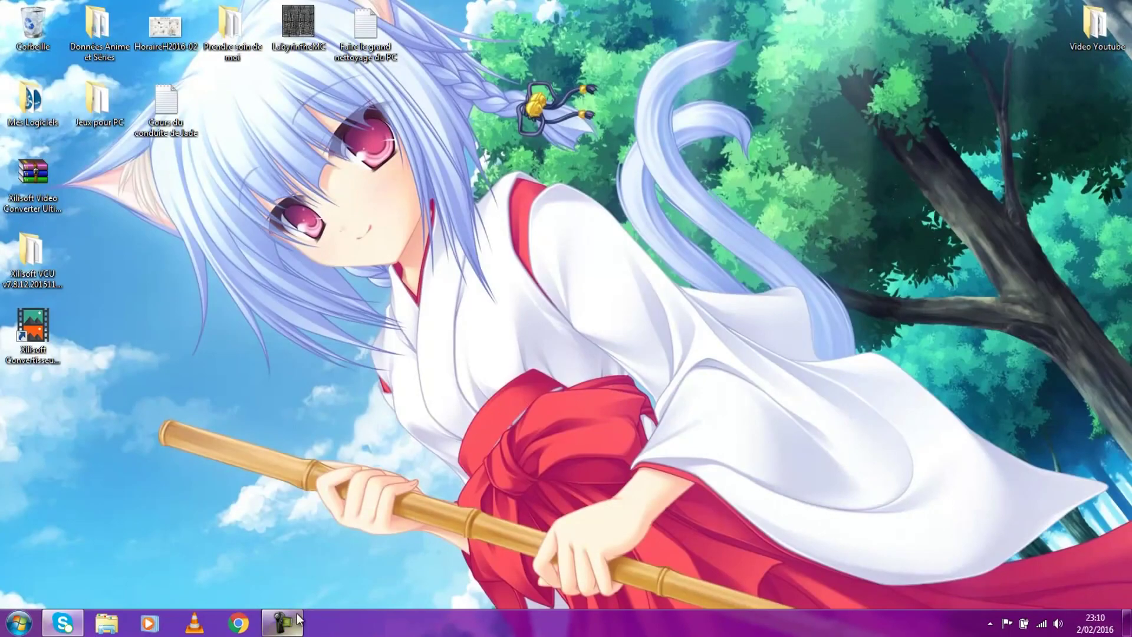
left_click(282, 622)
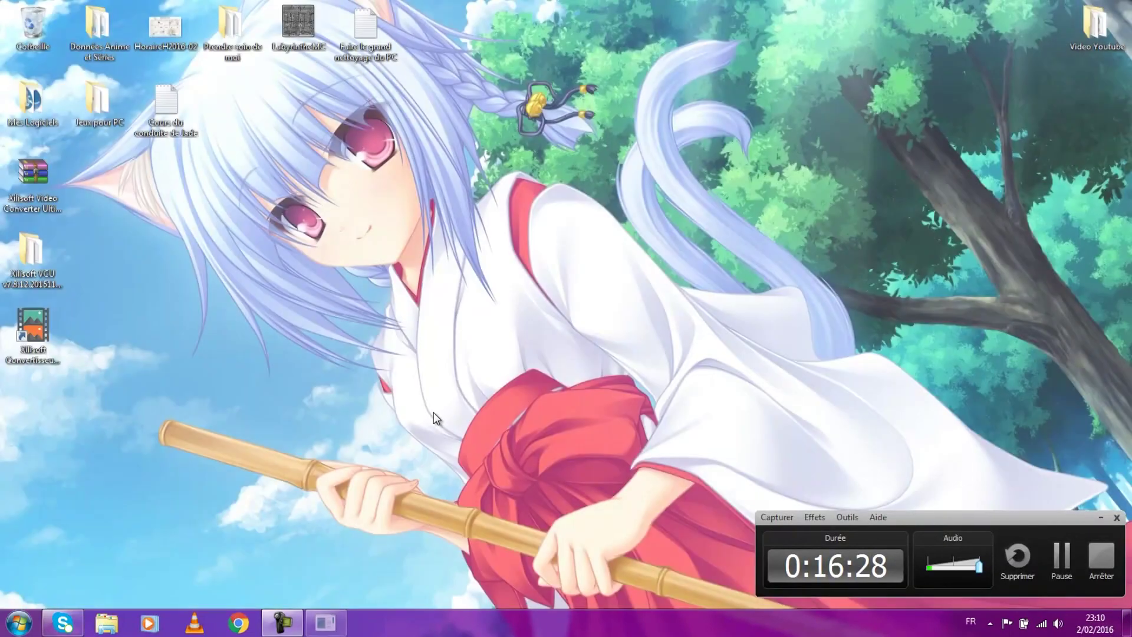